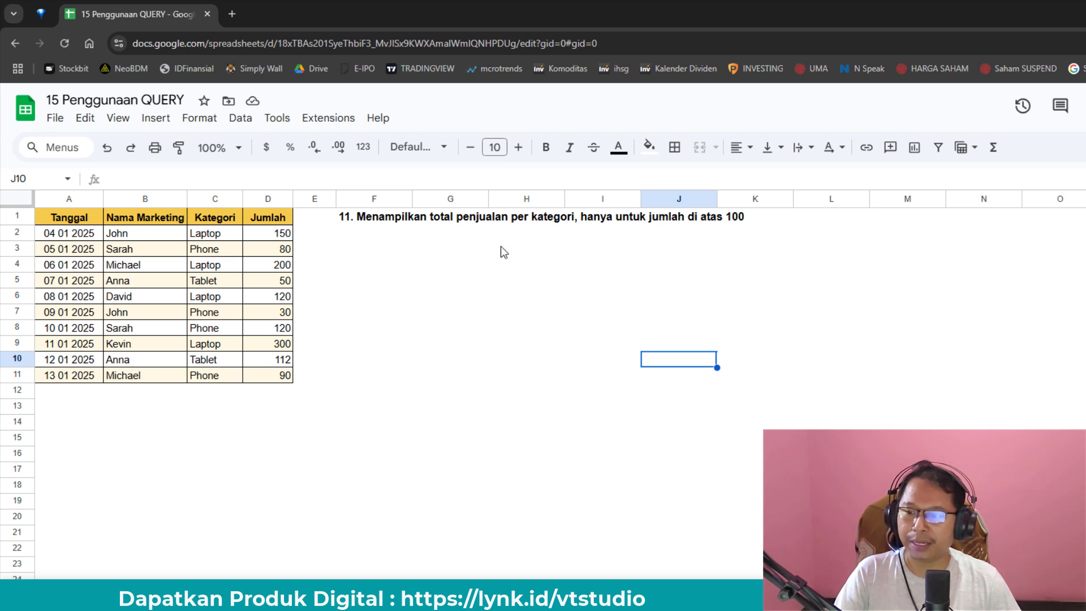
Step: Start a QUERY formula in cell F3 with A1:D11 as its data range
{"action": "left_click", "coordinate": [365, 251]}
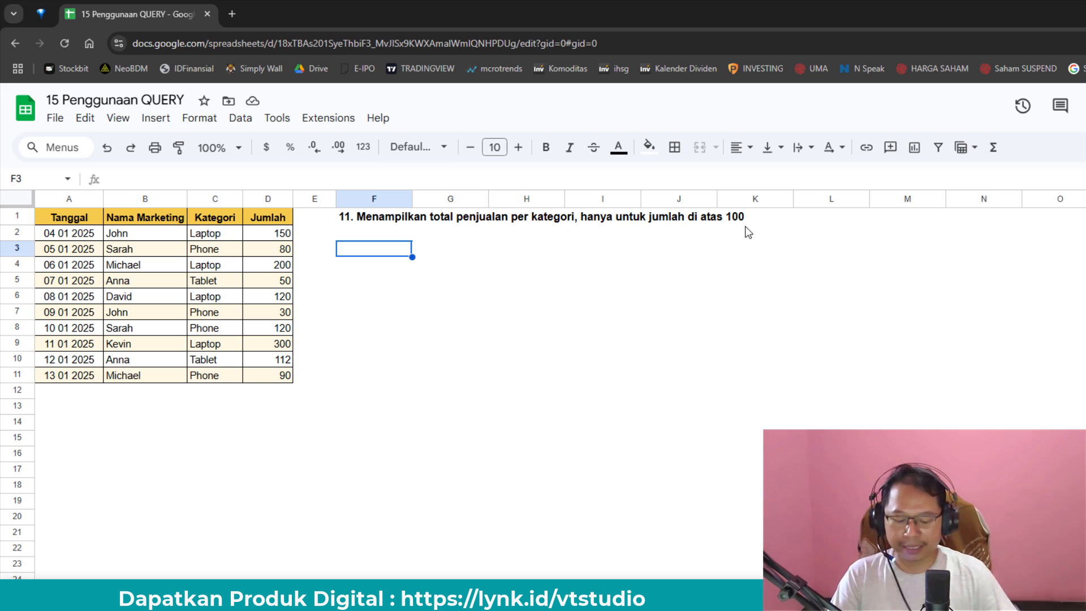
{"action": "type", "text": "="}
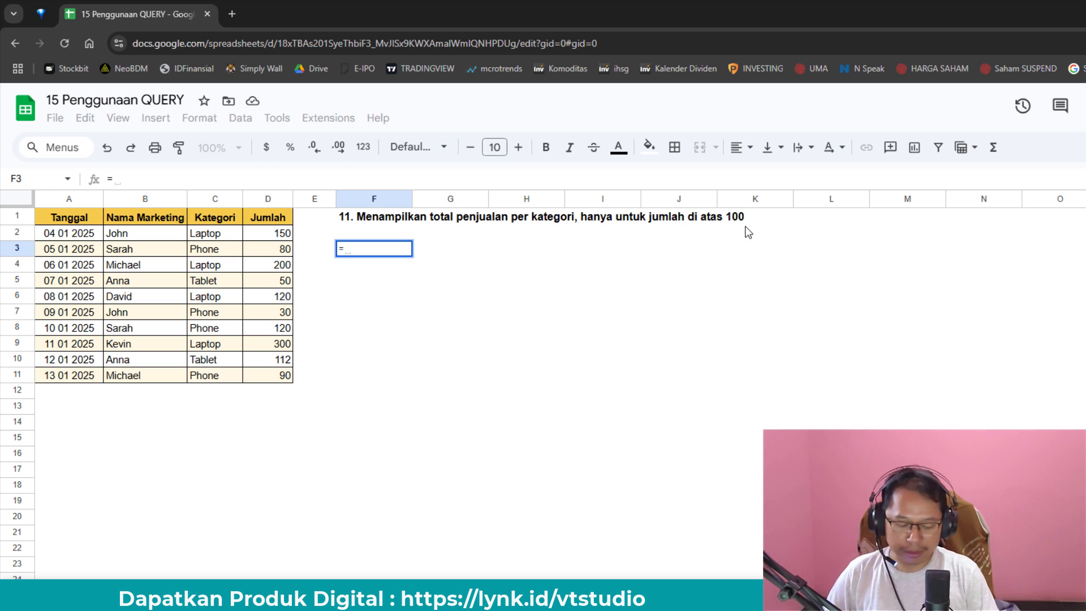
{"action": "type", "text": "QUER"}
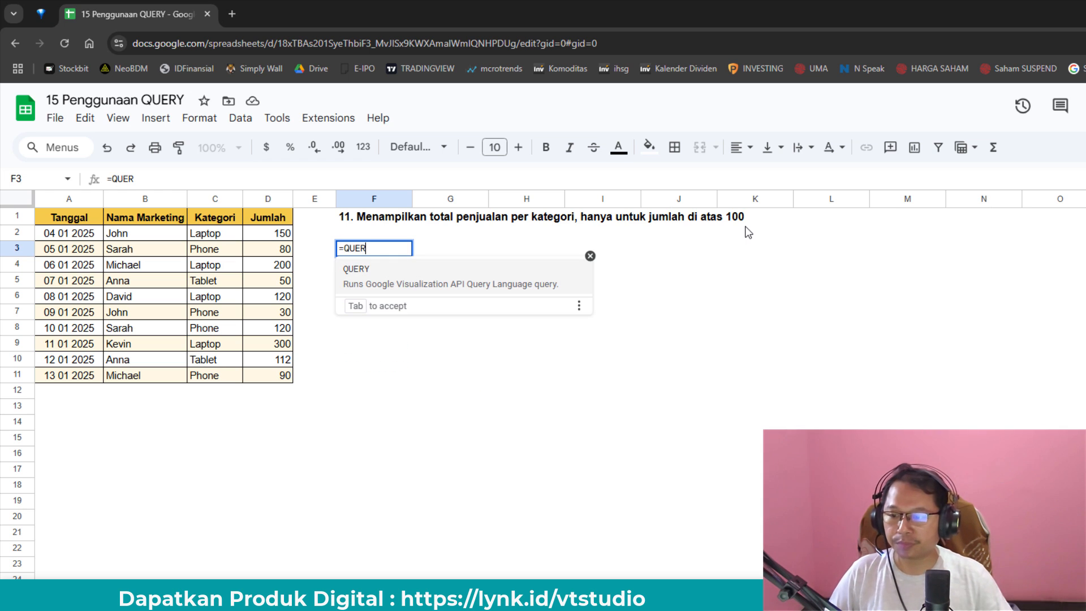
{"action": "left_click", "coordinate": [427, 277]}
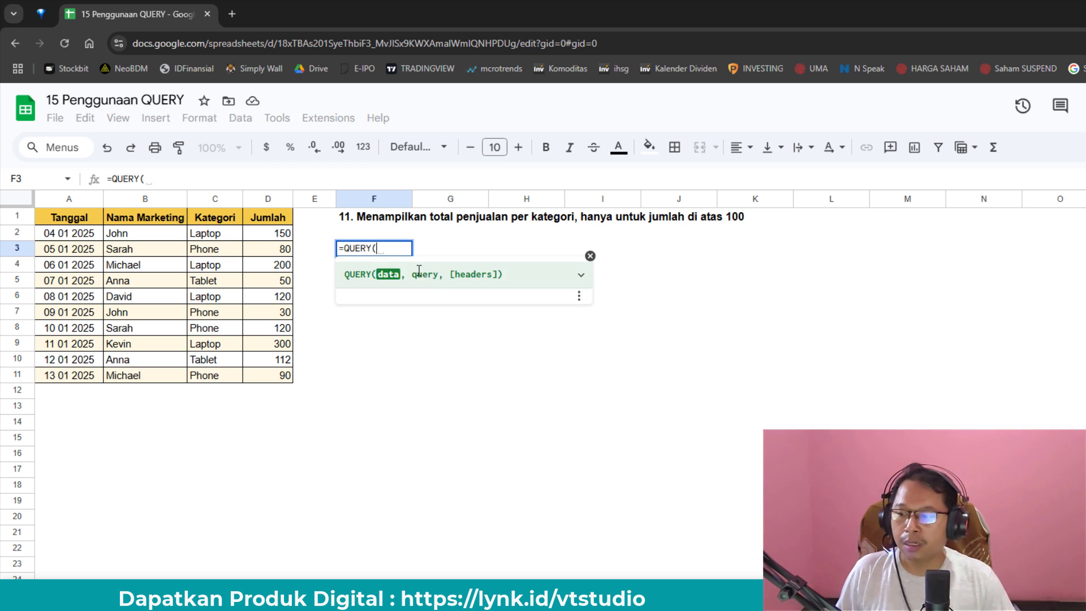
{"action": "left_click_drag", "start_coordinate": [60, 214], "coordinate": [273, 378]}
{"action": "type", "text": ","}
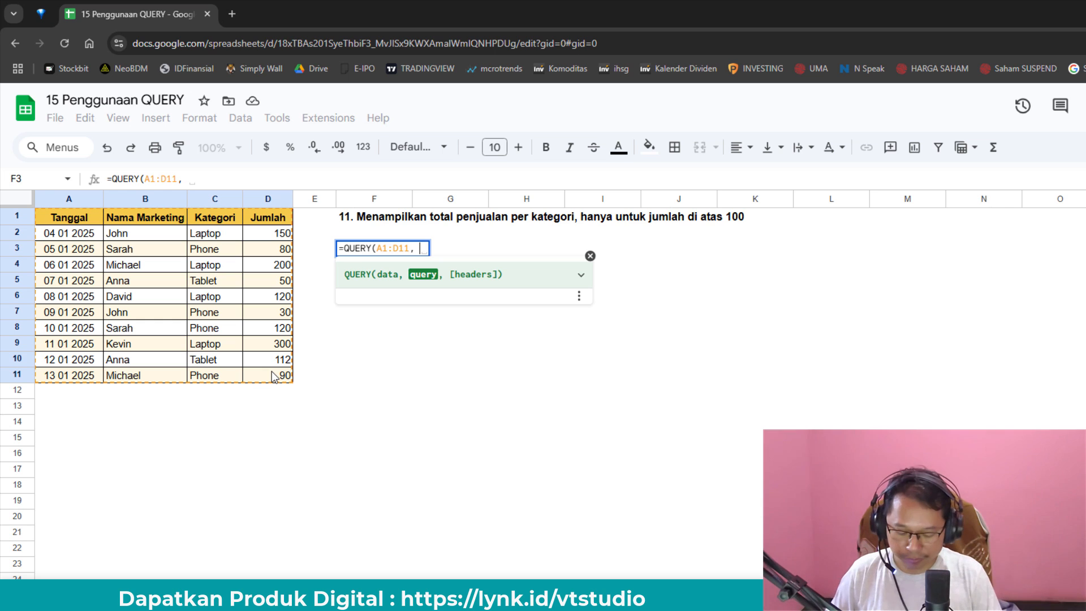
{"action": "key", "text": "BackSpace"}
{"action": "key", "text": "BackSpace"}
Step: Begin the query string with SELECT C, SUM(D) to return each category and its summed amount
{"action": "type", "text": "\"SELE"}
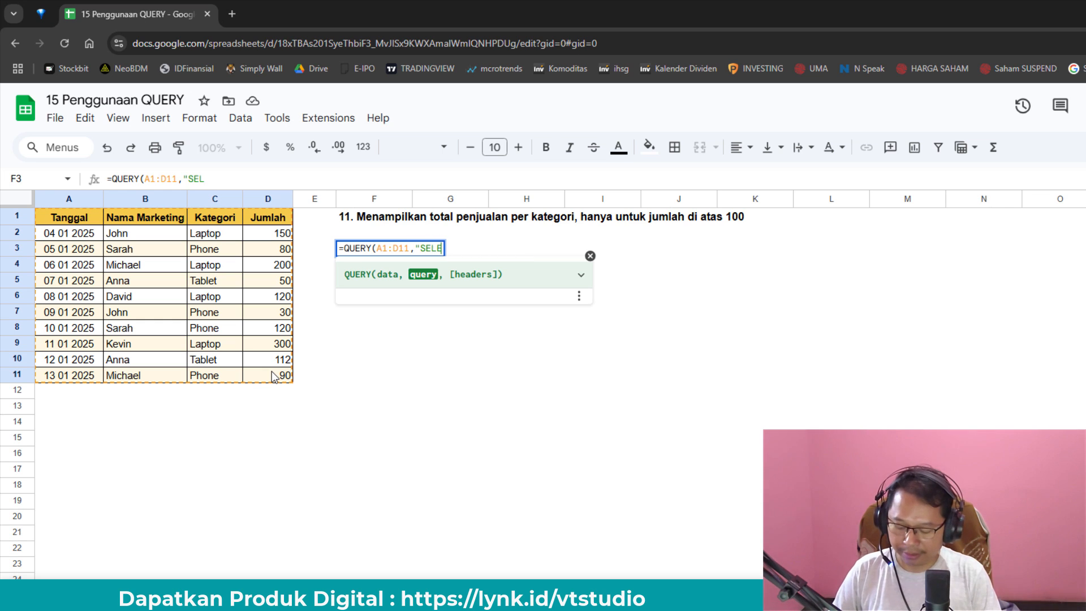
{"action": "type", "text": "CT"}
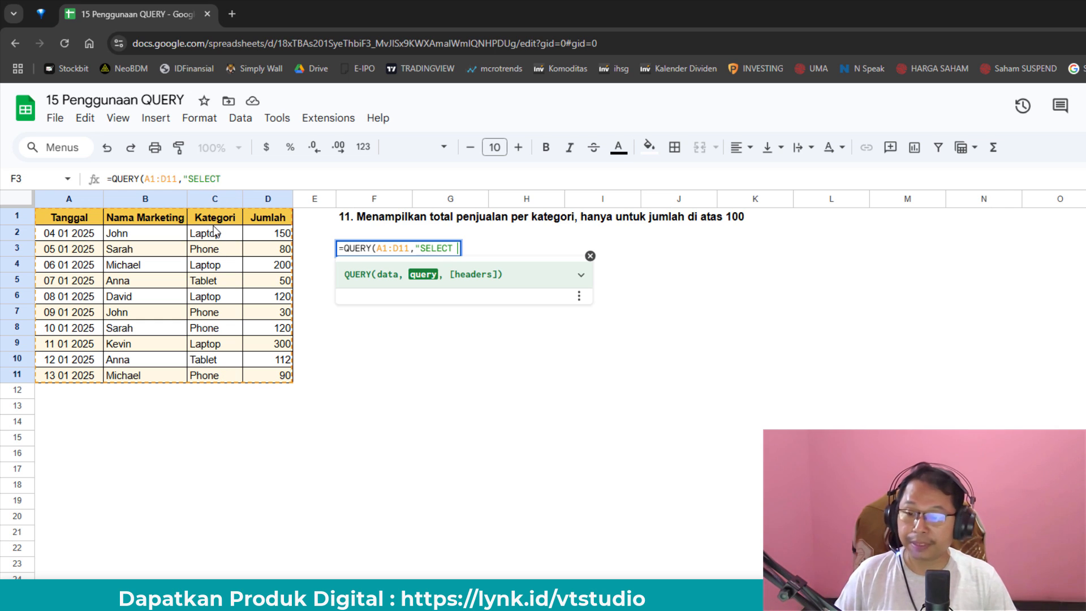
{"action": "type", "text": "C,"}
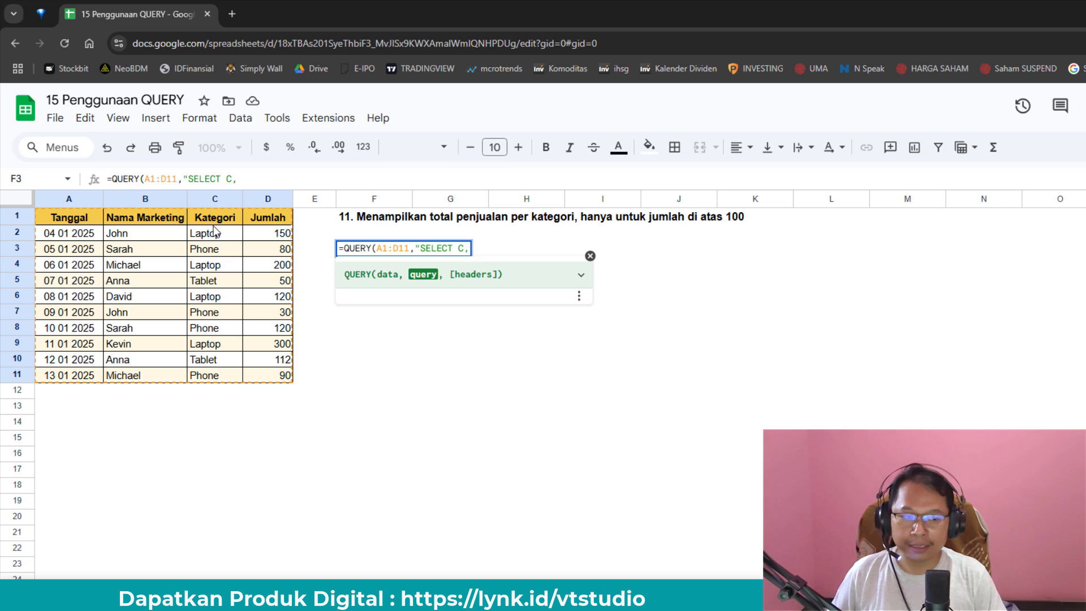
{"action": "type", "text": " S"}
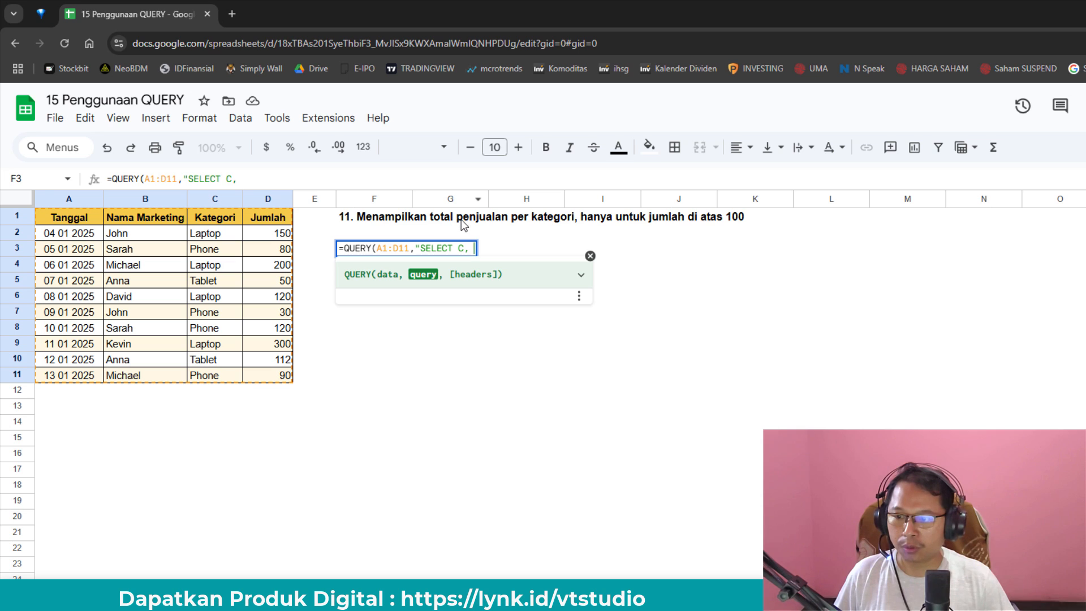
{"action": "type", "text": "UM"}
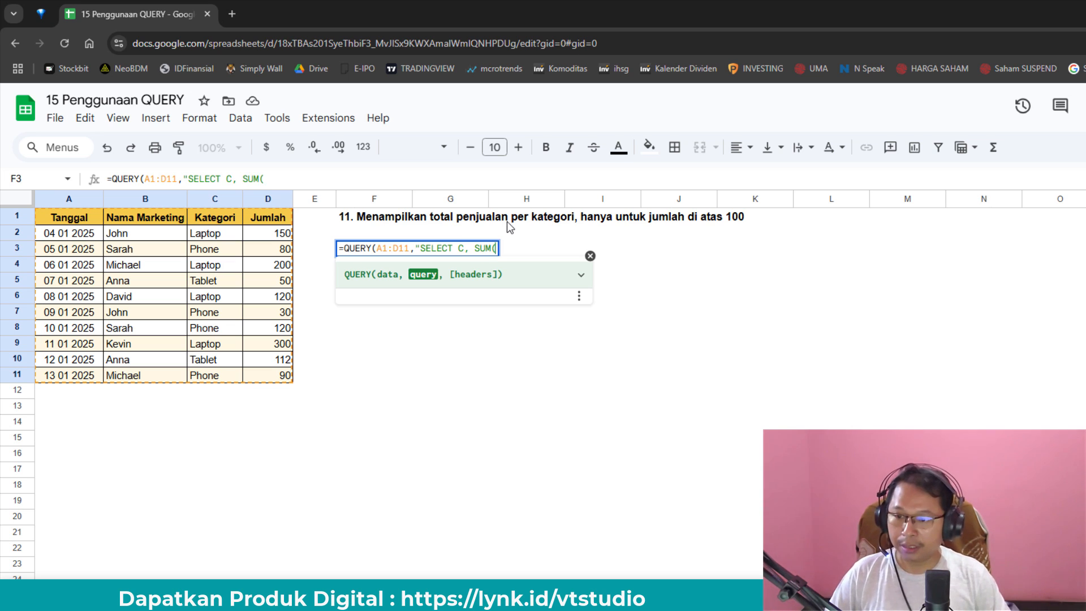
{"action": "type", "text": "(D"}
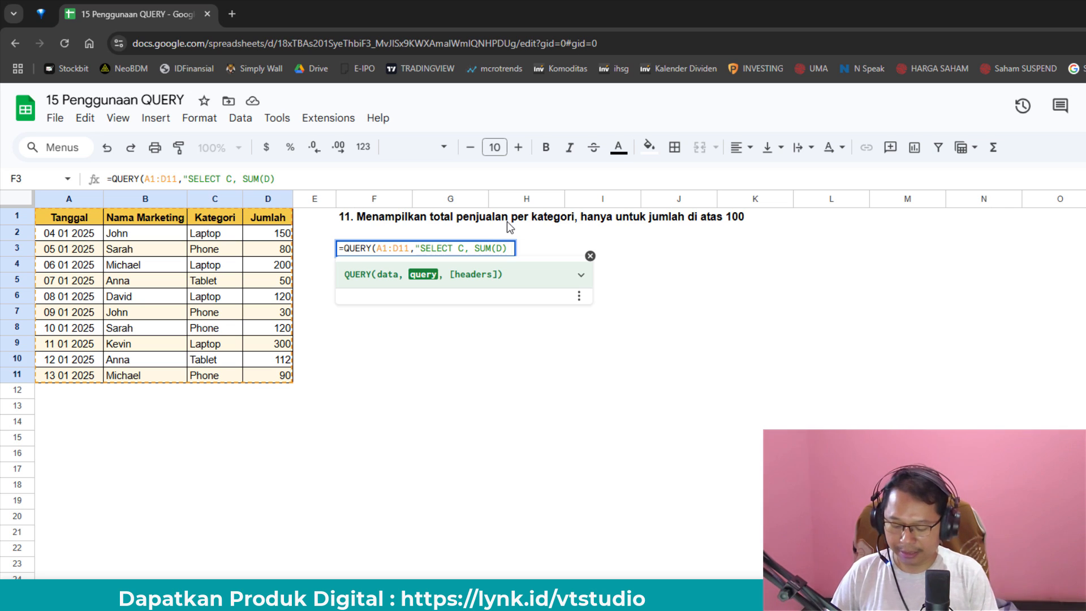
Step: Add the condition WHERE D>100 to the query string
{"action": "type", "text": "WHERE "}
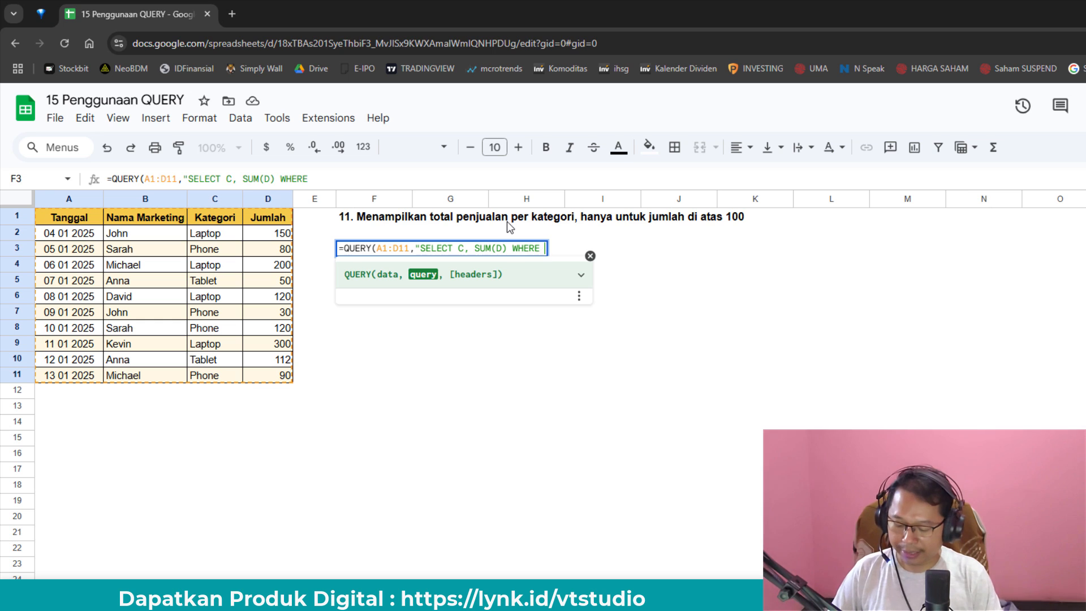
{"action": "type", "text": "D>"}
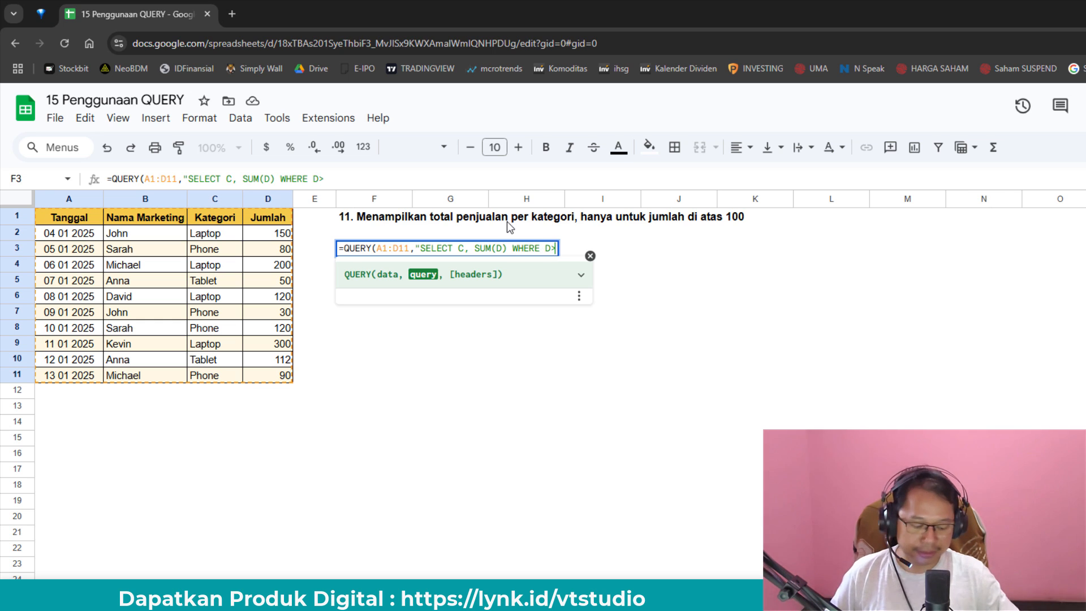
{"action": "type", "text": "100"}
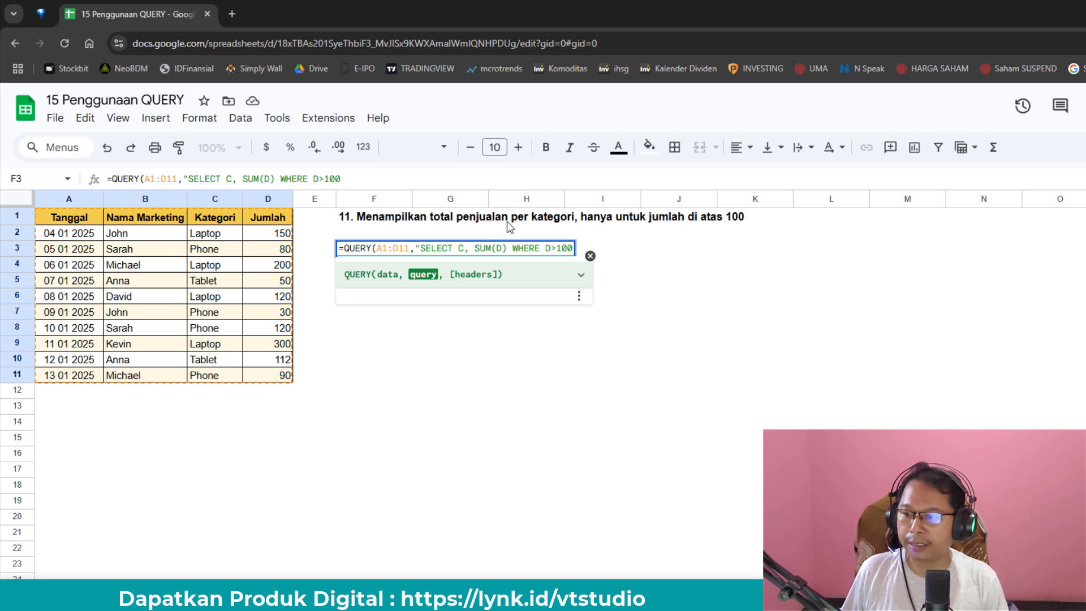
Step: Finish the query string with GROUP BY C, close the formula and enter it
{"action": "type", "text": "G"}
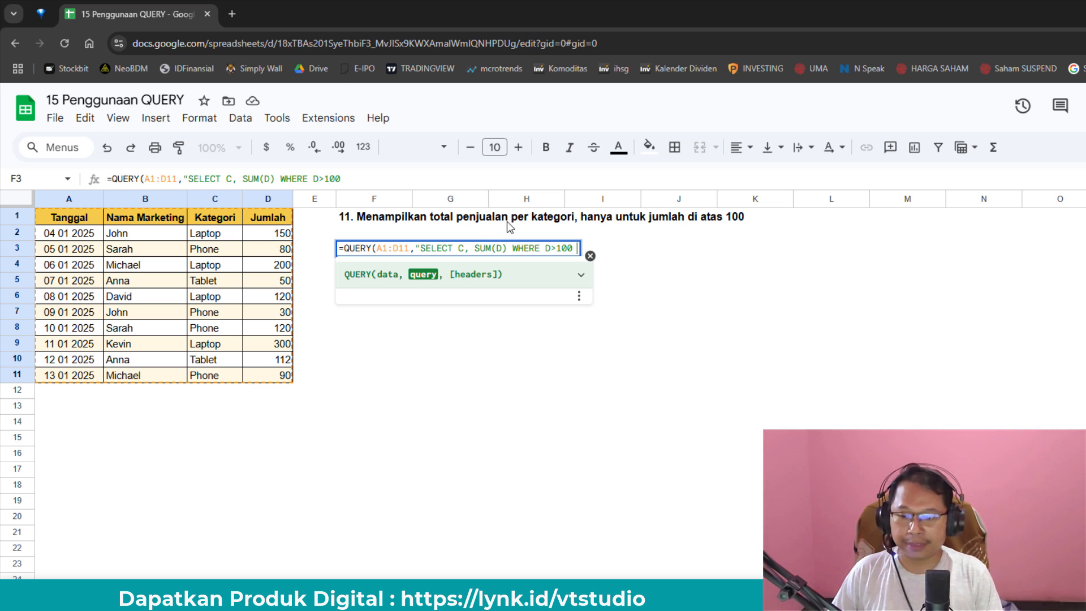
{"action": "type", "text": "ROU"}
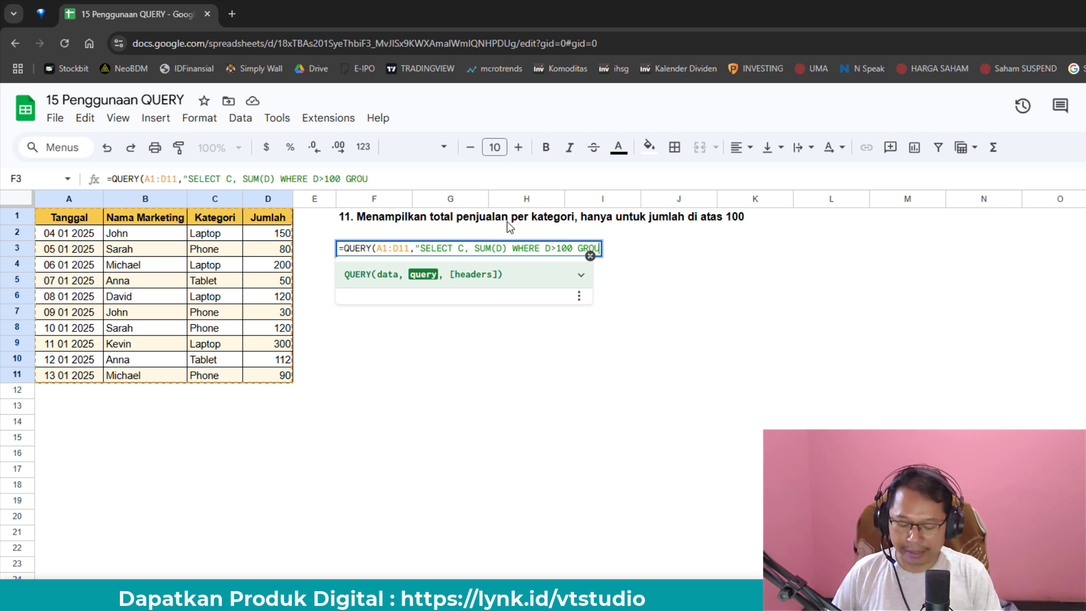
{"action": "type", "text": "P BY"}
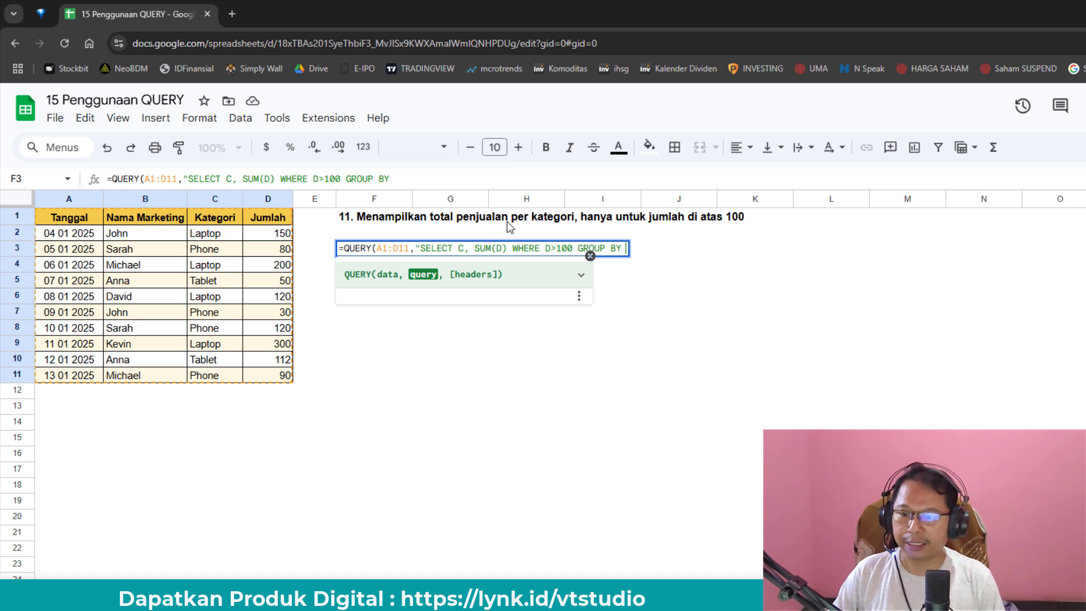
{"action": "type", "text": "C"}
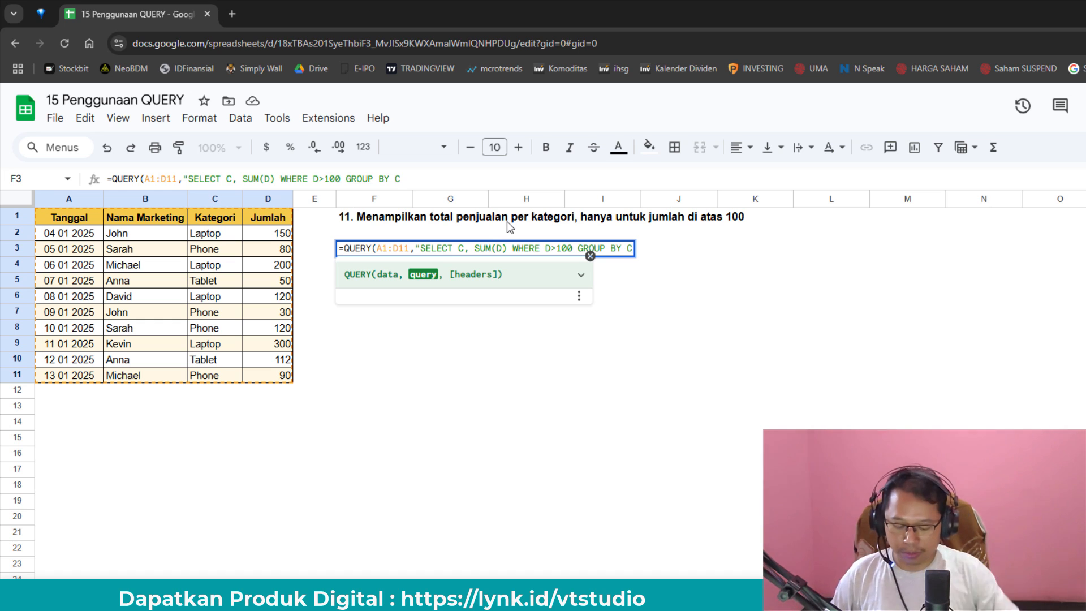
{"action": "type", "text": "\""}
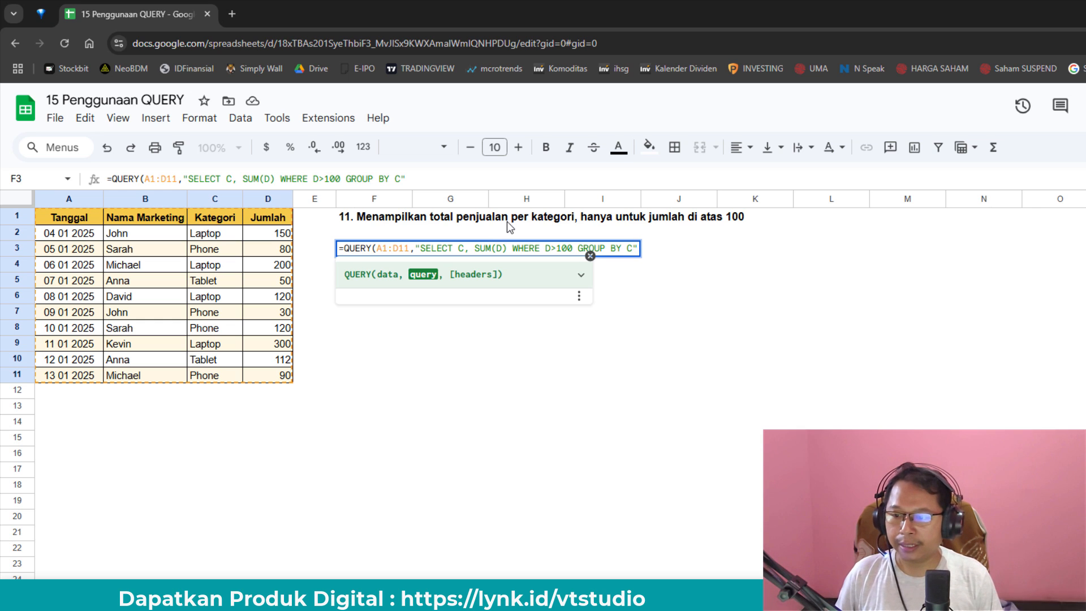
{"action": "type", "text": ")"}
{"action": "key", "text": "Return"}
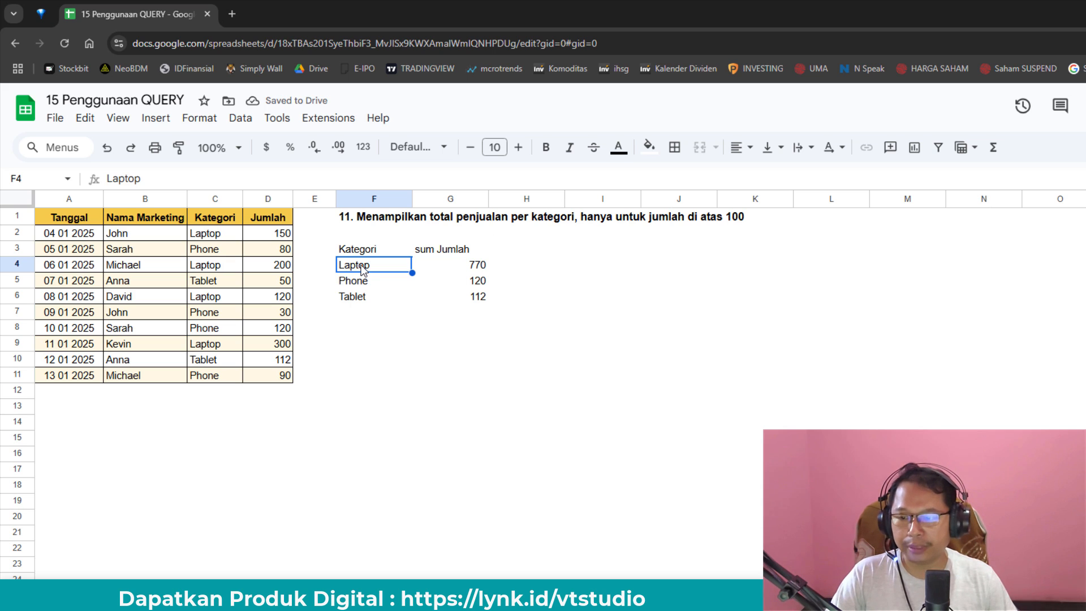
Step: Compare the query's category totals with the source table, examining the Phone and Tablet rows against the above-100 condition
{"action": "left_click", "coordinate": [469, 270]}
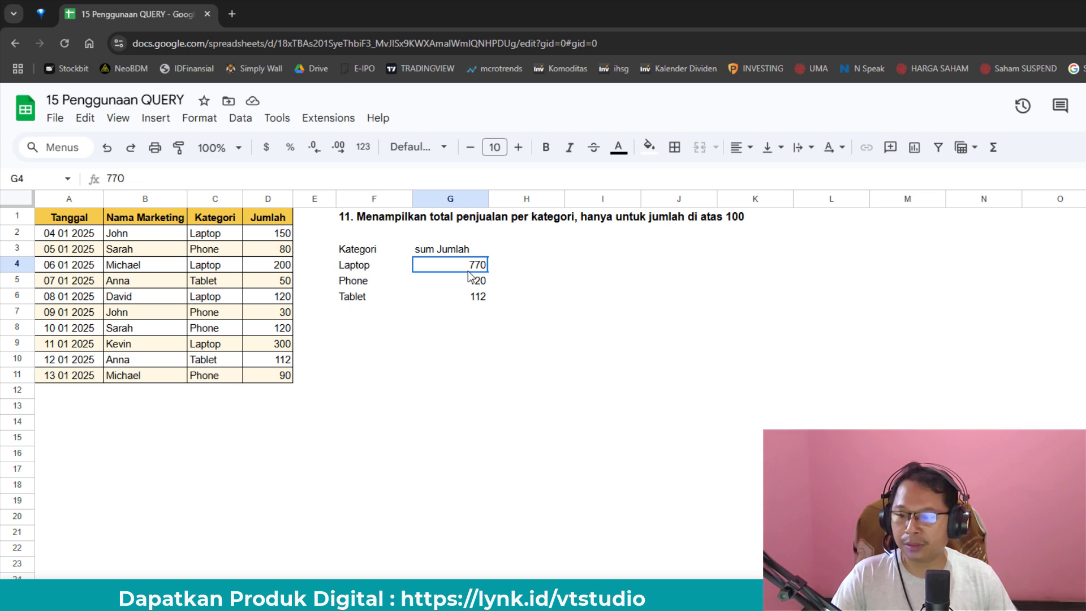
{"action": "left_click", "coordinate": [471, 283]}
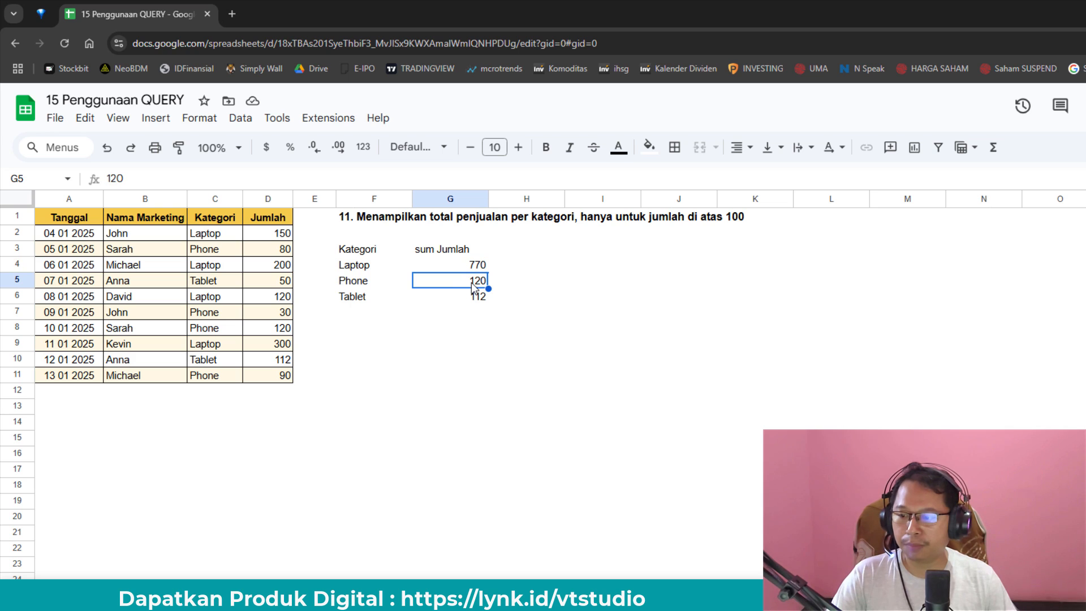
{"action": "left_click", "coordinate": [287, 253]}
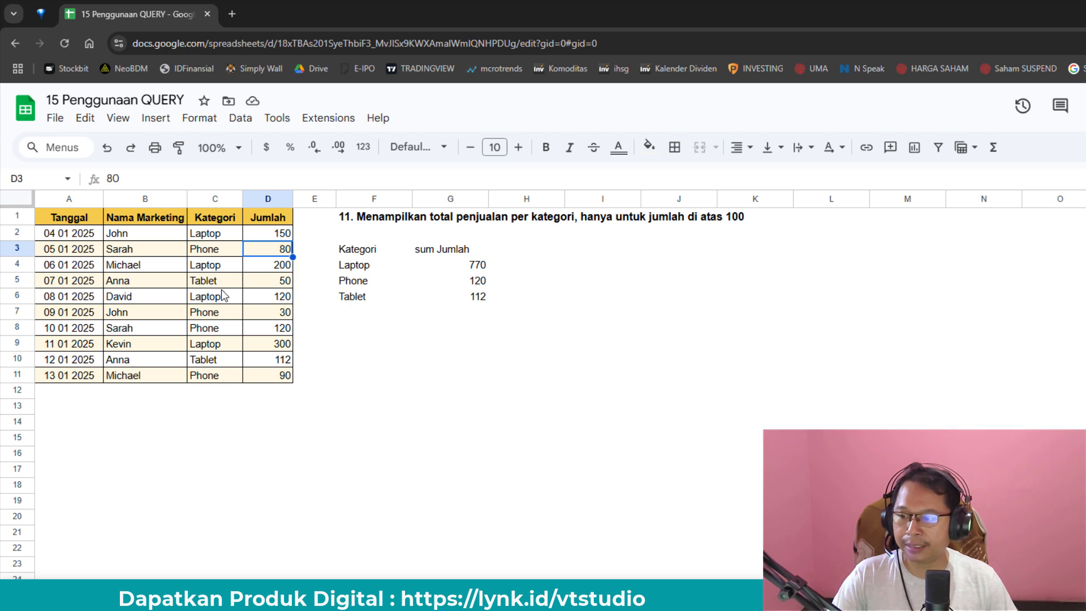
{"action": "left_click", "coordinate": [276, 314]}
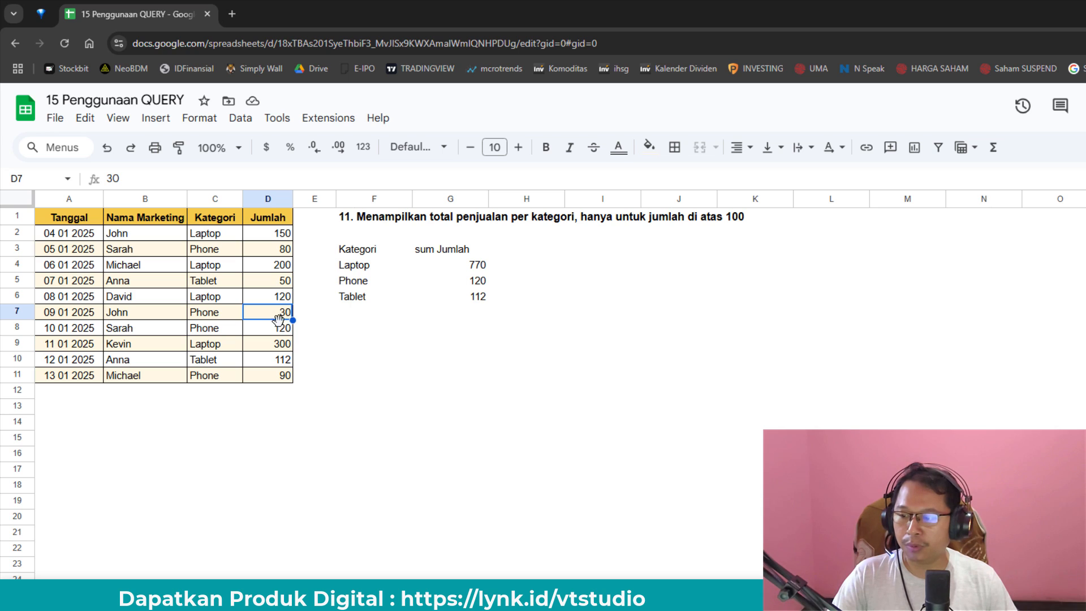
{"action": "left_click", "coordinate": [208, 347]}
{"action": "left_click", "coordinate": [209, 332]}
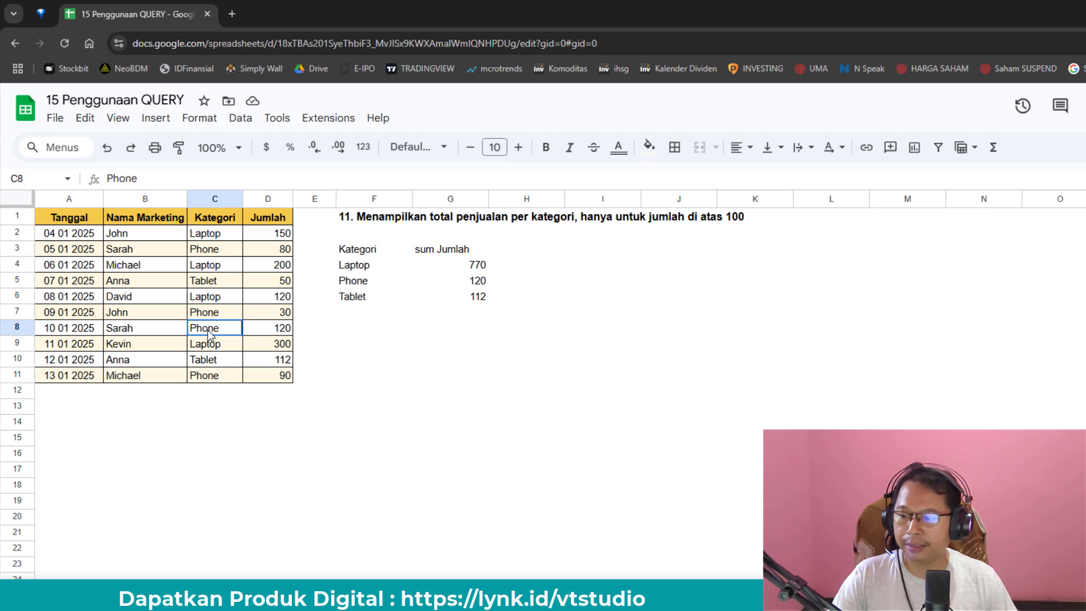
{"action": "left_click", "coordinate": [276, 333]}
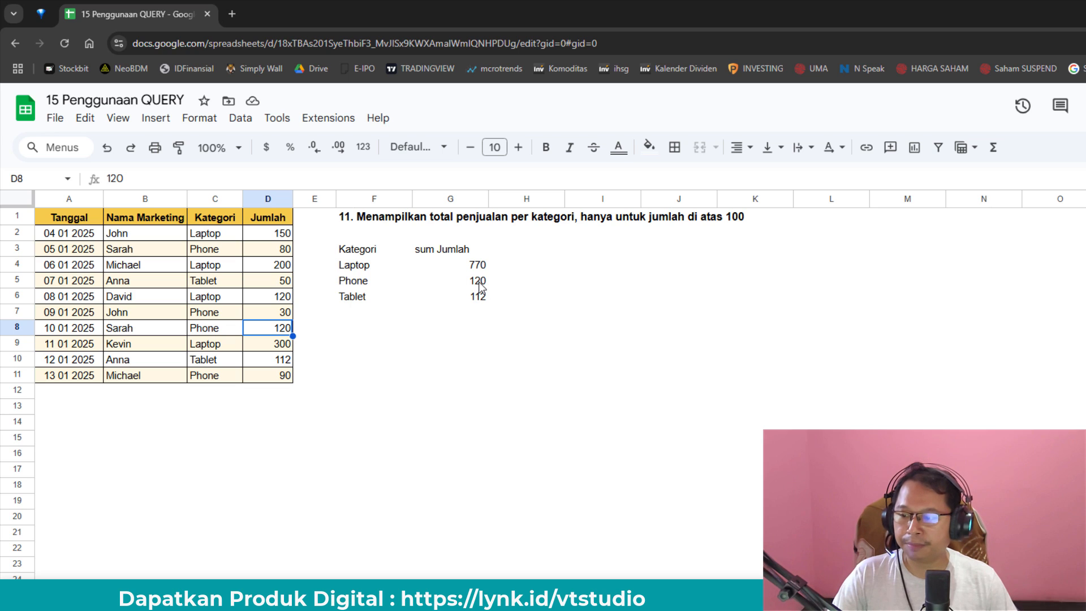
{"action": "left_click", "coordinate": [218, 355]}
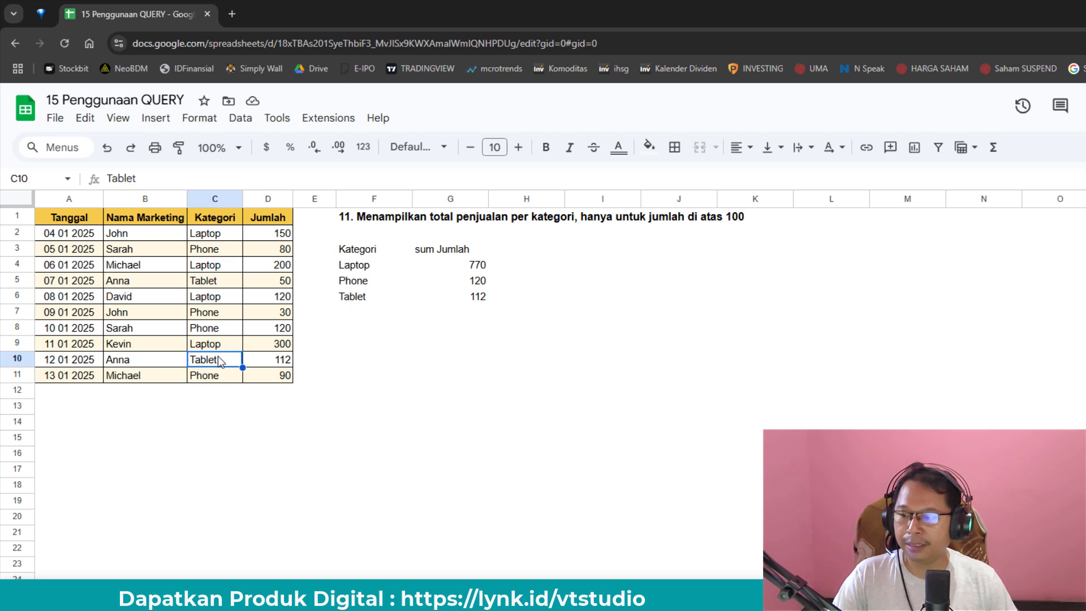
{"action": "left_click", "coordinate": [283, 283]}
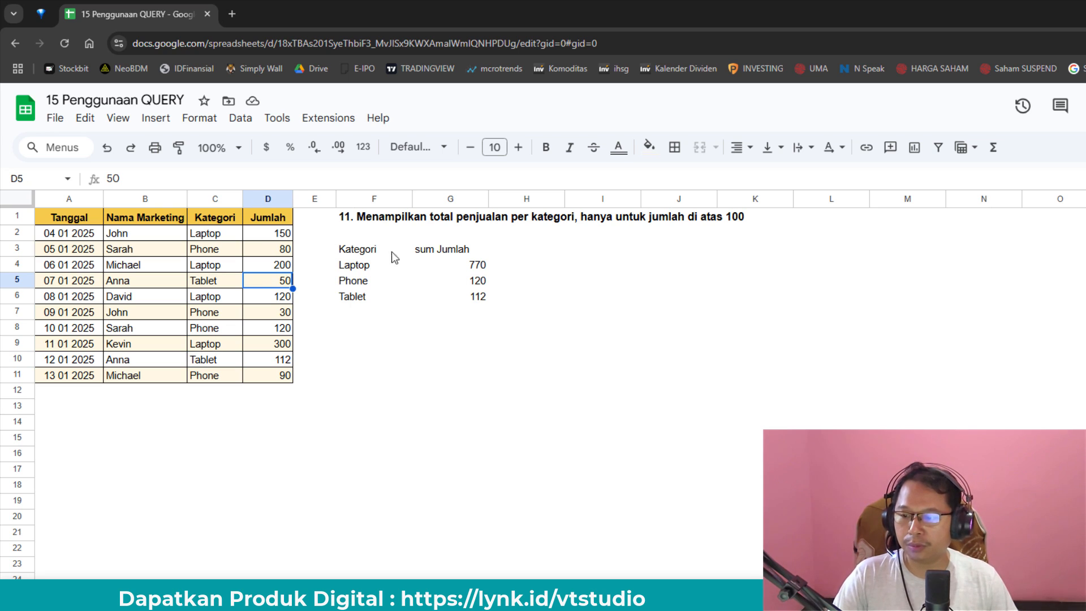
Step: Check the Laptop amounts in D2, D4, D6 and D9 against the Laptop total in the query result
{"action": "left_click", "coordinate": [277, 234]}
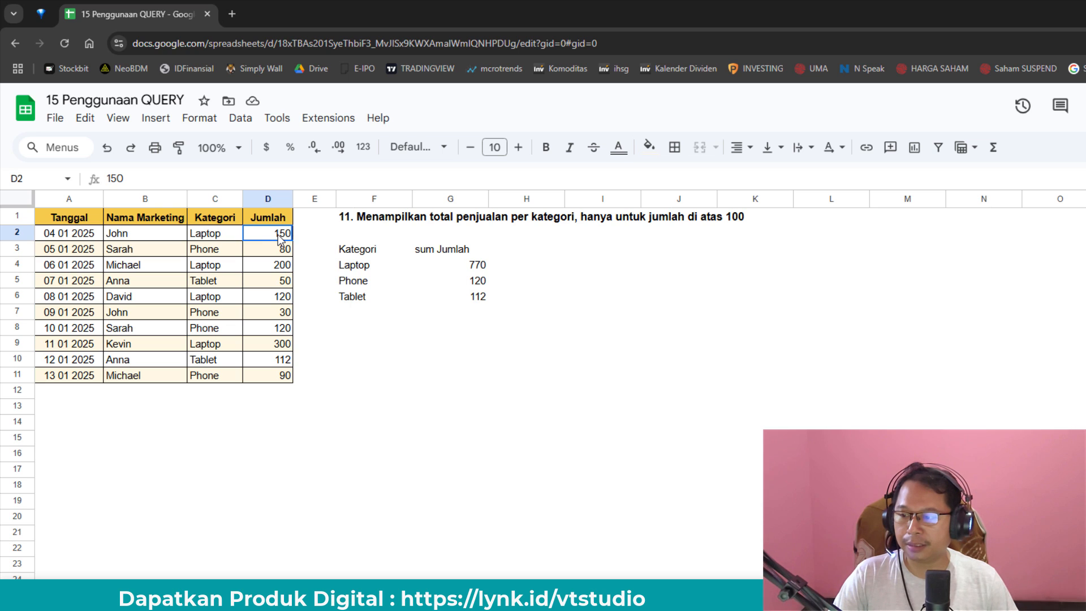
{"action": "left_click", "coordinate": [283, 268]}
{"action": "left_click", "coordinate": [281, 298]}
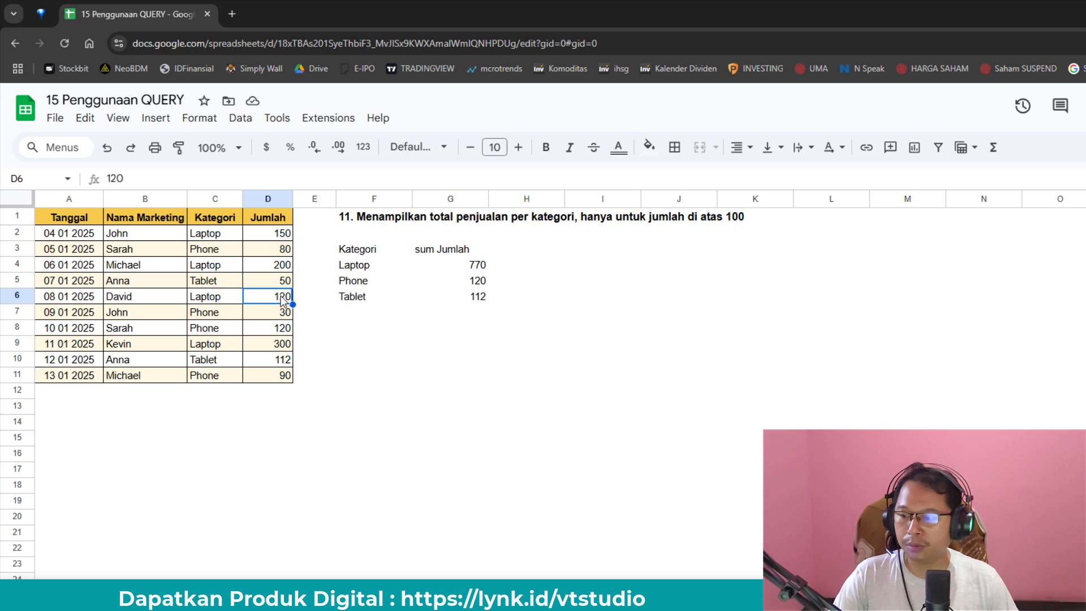
{"action": "left_click", "coordinate": [283, 346]}
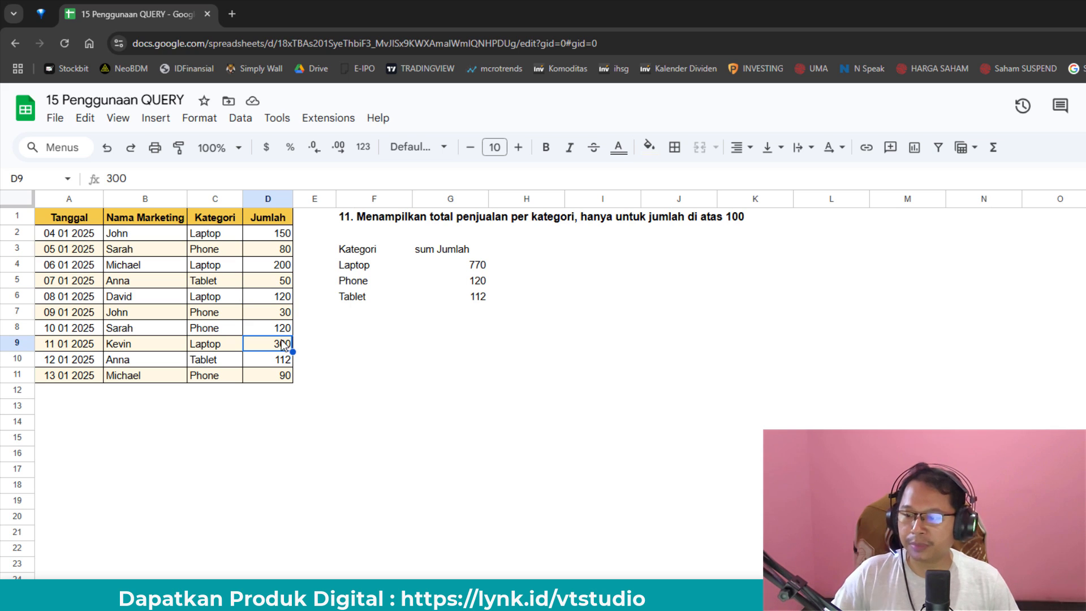
{"action": "left_click", "coordinate": [281, 237]}
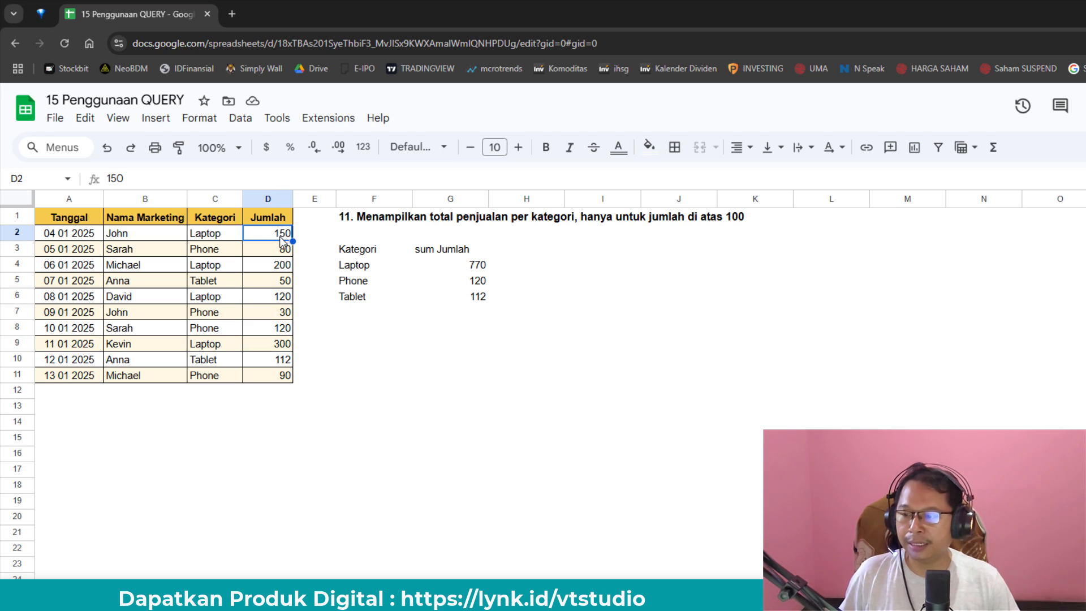
{"action": "left_click", "coordinate": [280, 267]}
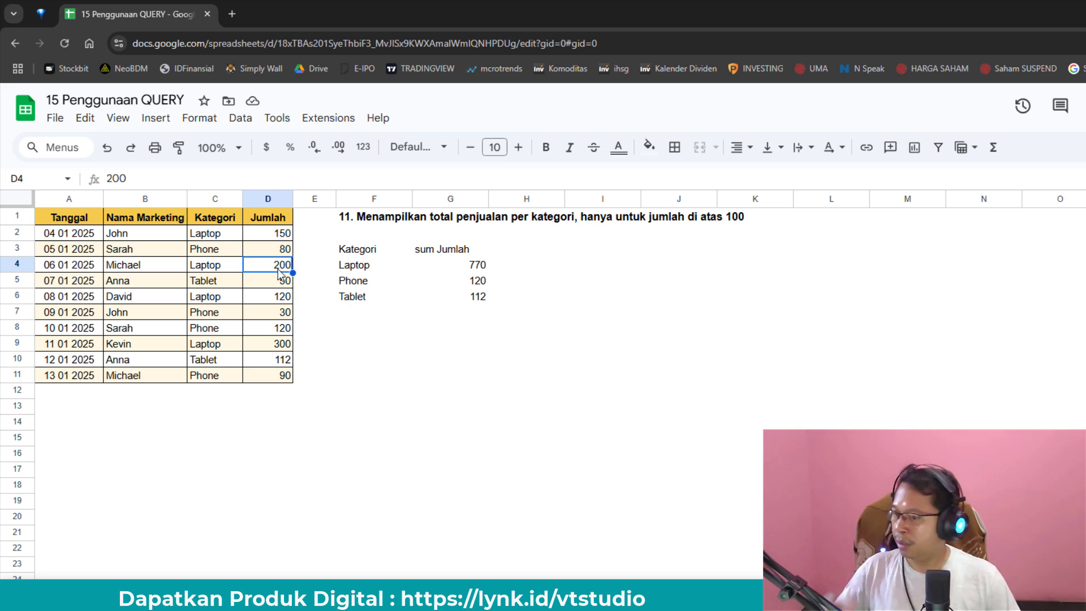
{"action": "left_click", "coordinate": [283, 302]}
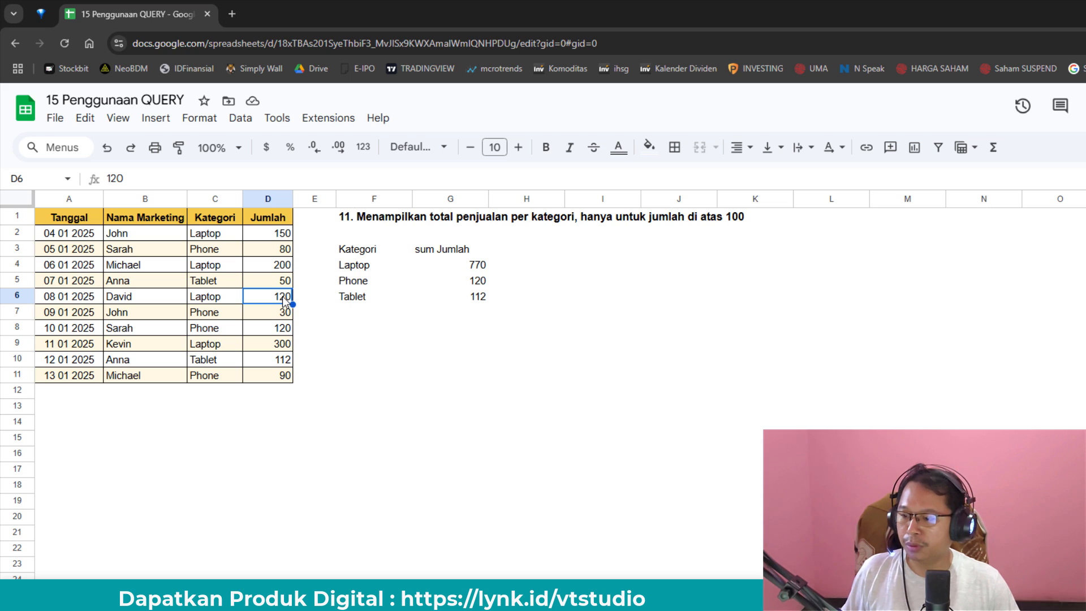
{"action": "left_click", "coordinate": [283, 349]}
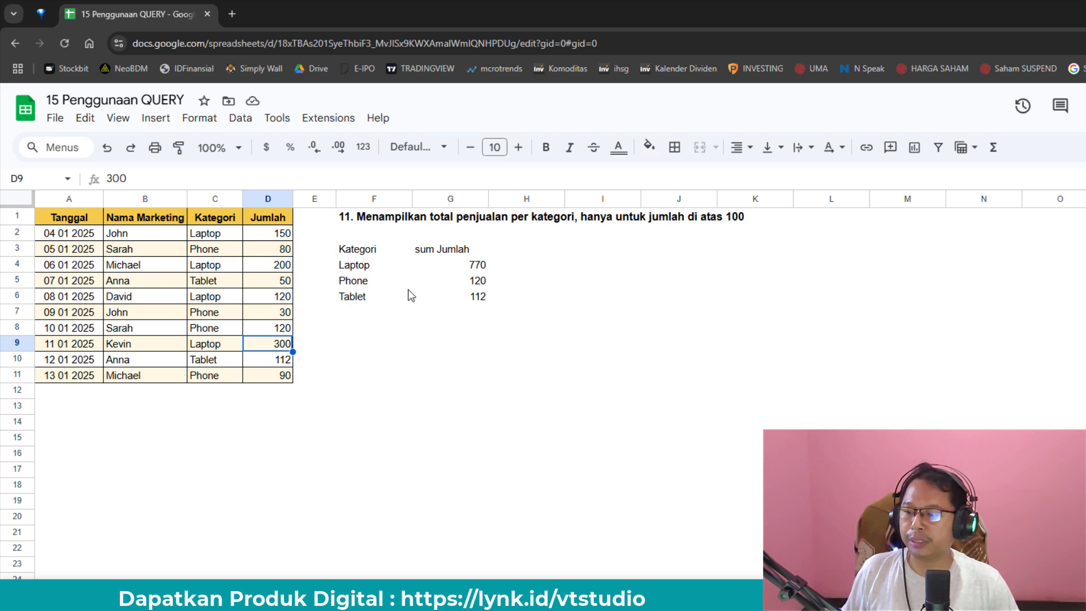
{"action": "left_click", "coordinate": [481, 263]}
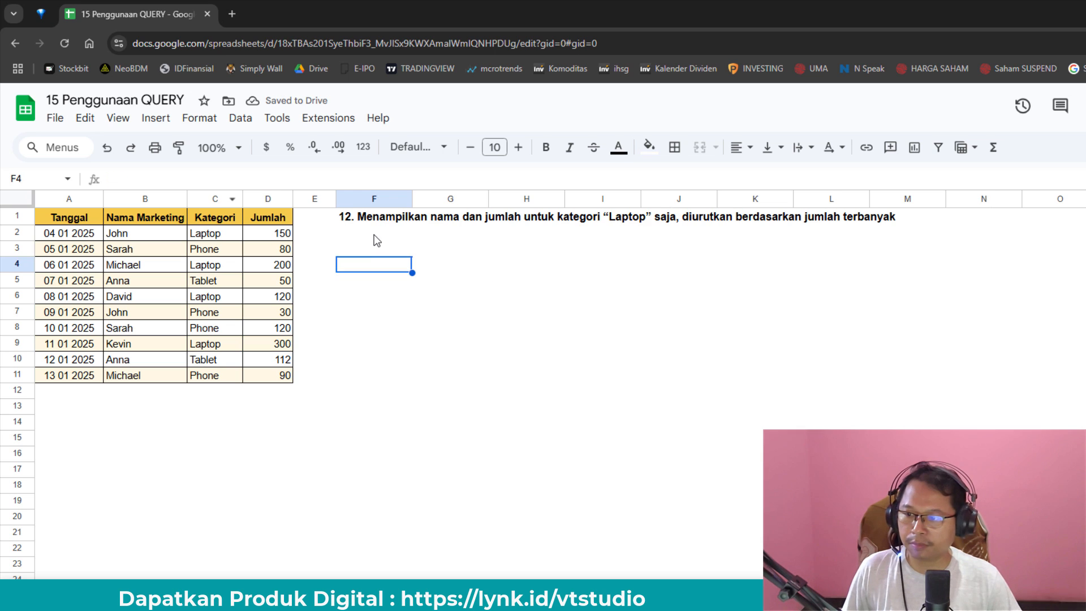
{"action": "left_click", "coordinate": [371, 233]}
{"action": "left_click", "coordinate": [384, 250]}
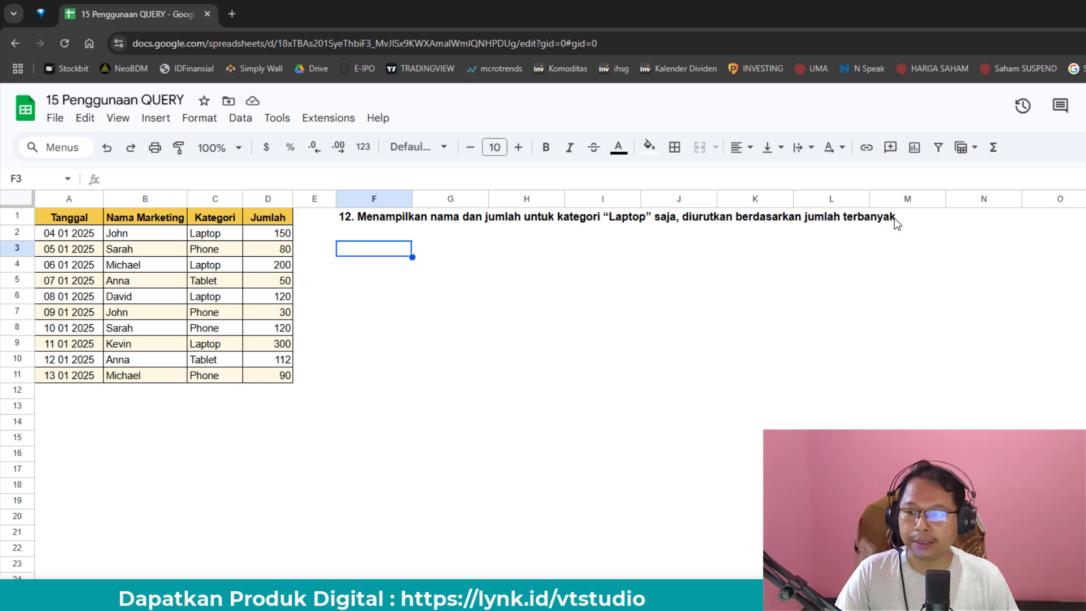
{"action": "left_click", "coordinate": [399, 285]}
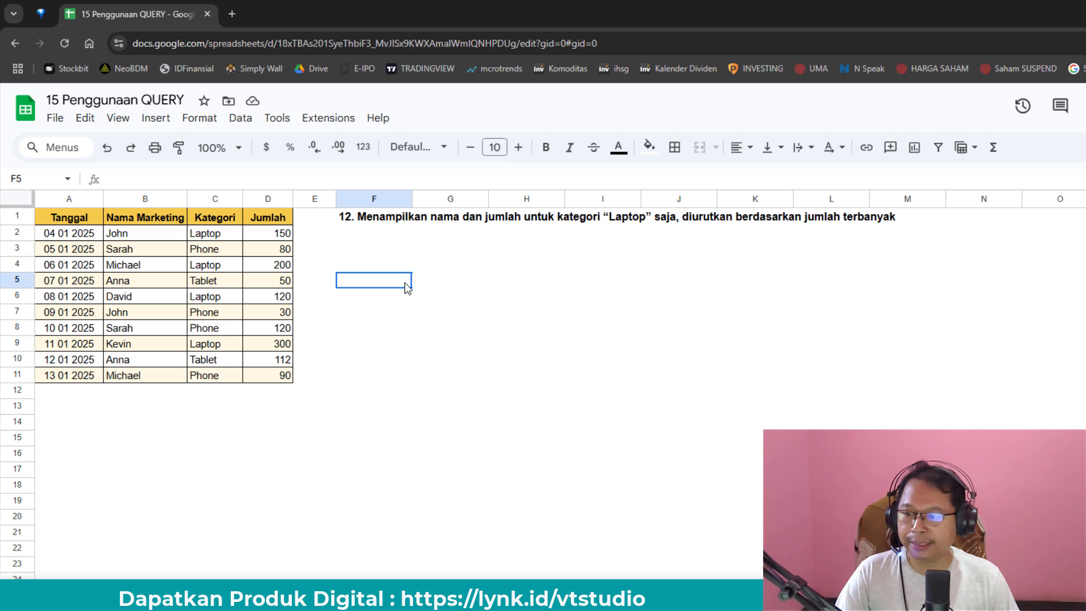
Step: Start a QUERY formula in F3 with the source table A1:D11 as its data range
{"action": "left_click", "coordinate": [381, 253]}
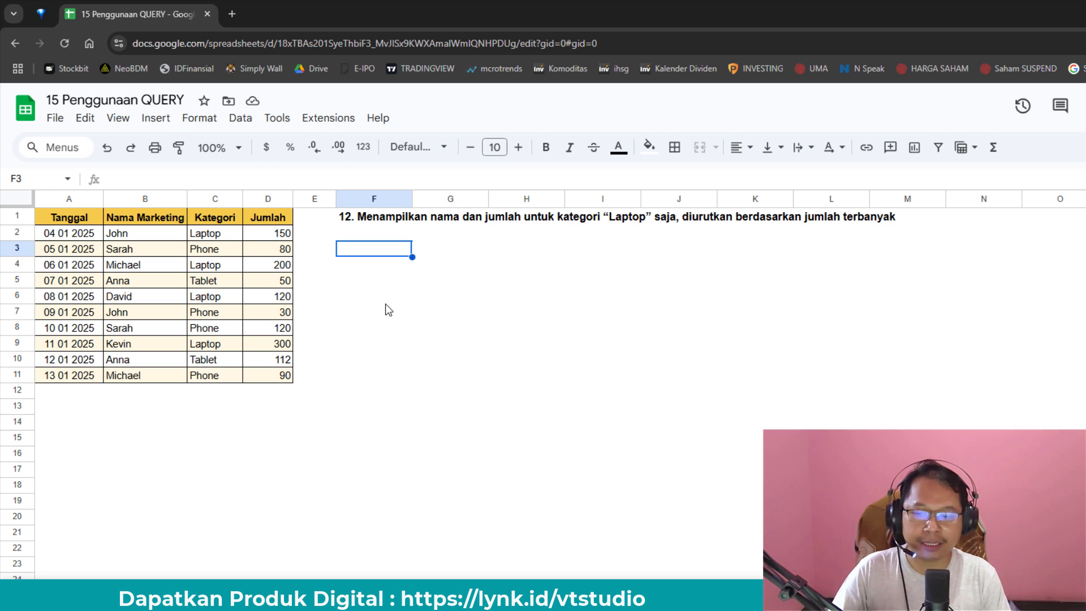
{"action": "type", "text": "=QU"}
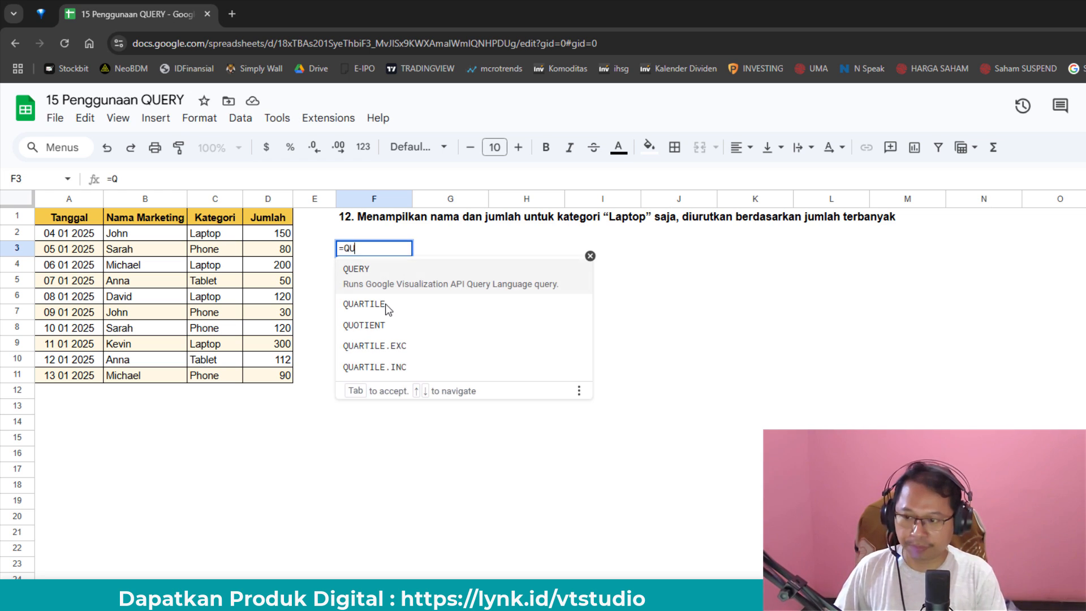
{"action": "left_click", "coordinate": [387, 270]}
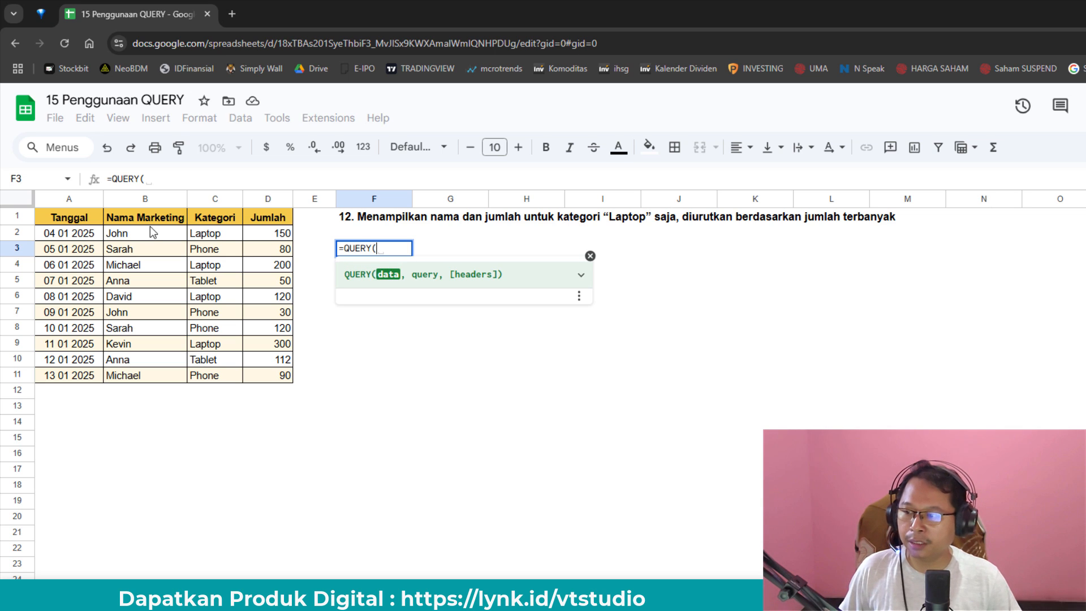
{"action": "left_click", "coordinate": [67, 219]}
{"action": "left_click_drag", "start_coordinate": [67, 215], "coordinate": [285, 376]}
{"action": "type", "text": ", "}
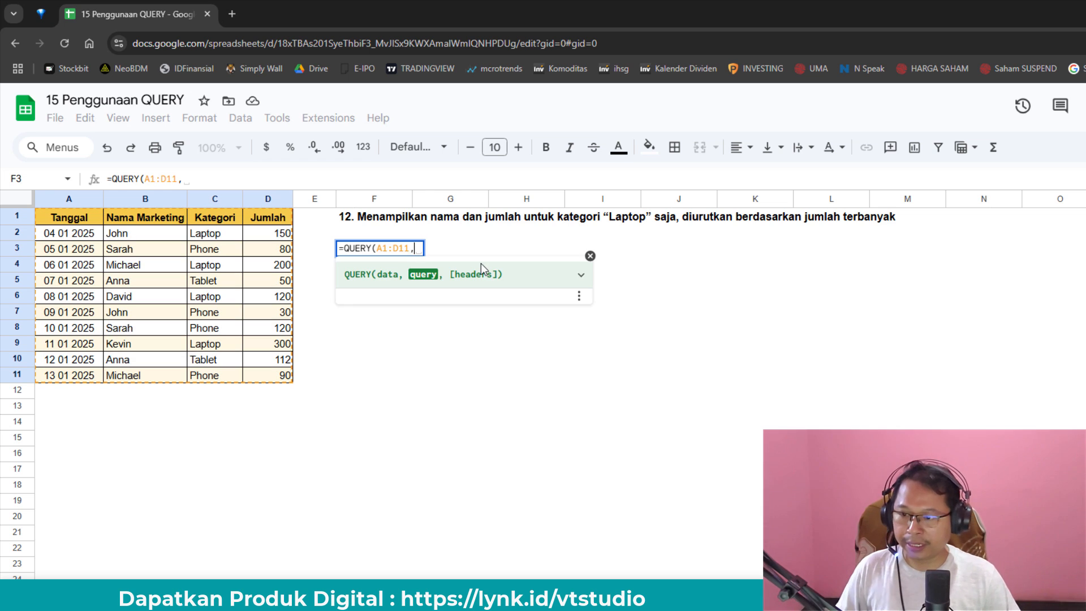
Step: Begin the query string with SELECT B,D to return the marketing name and amount columns
{"action": "type", "text": "\"SELECT"}
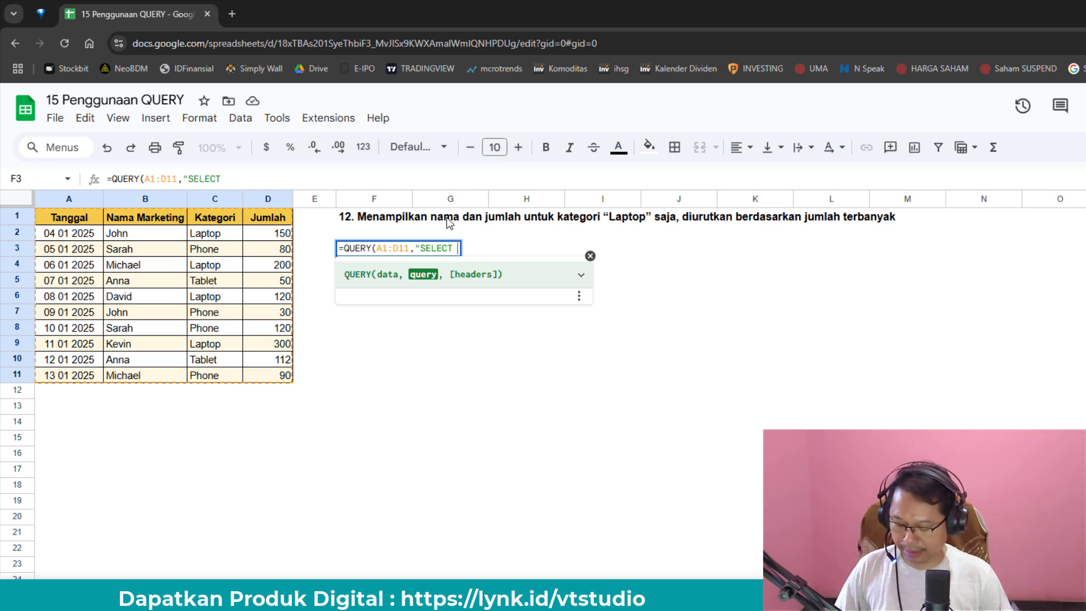
{"action": "type", "text": "B,"}
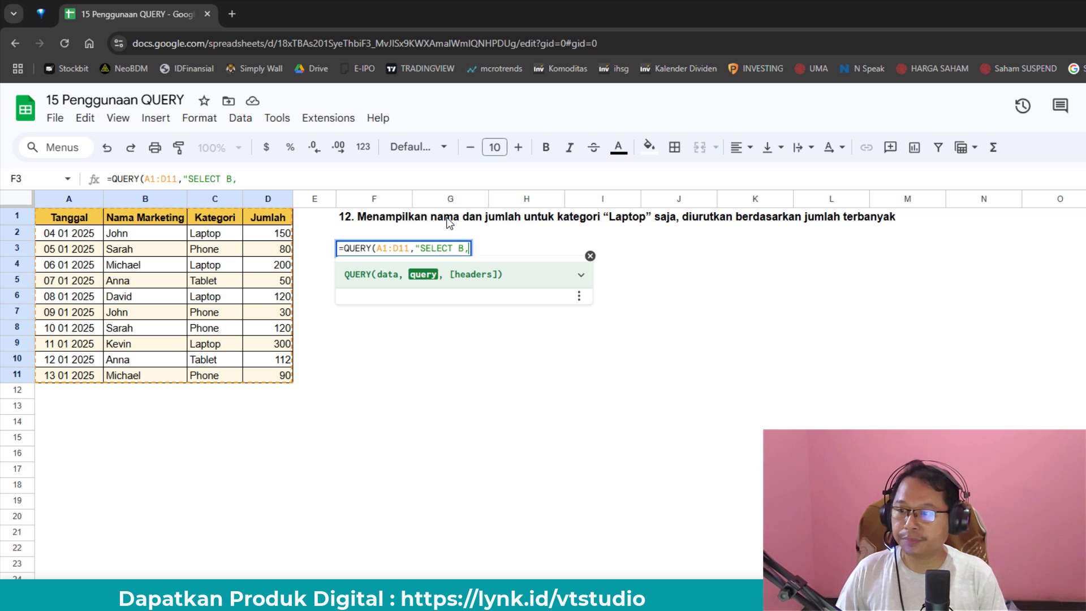
{"action": "type", "text": "D "}
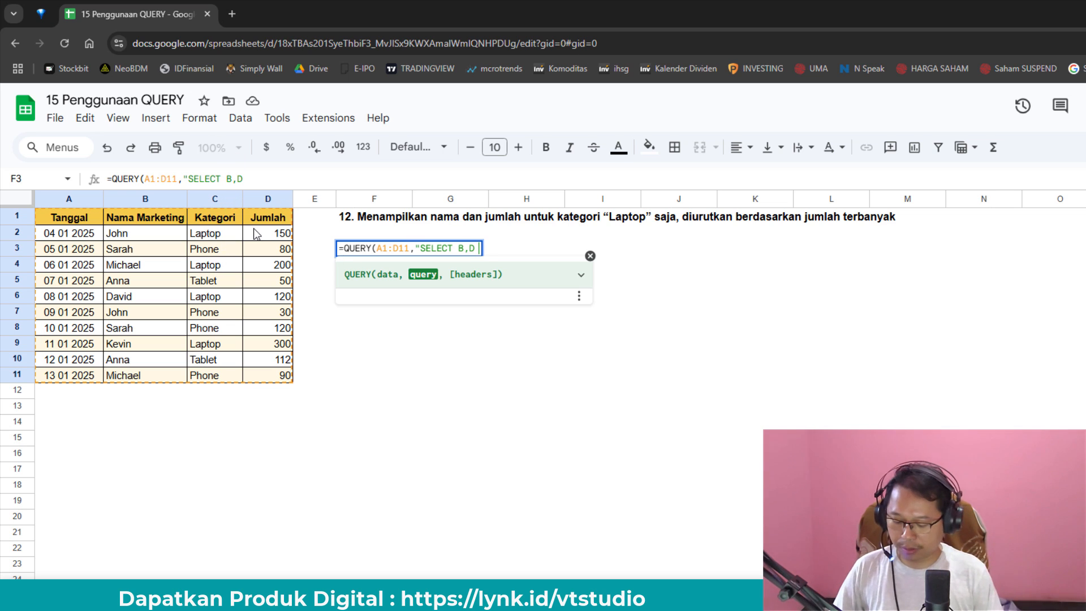
Step: Add the condition WHERE C='Laptop' to the query string, with the category in single quotes
{"action": "type", "text": "WHERE"}
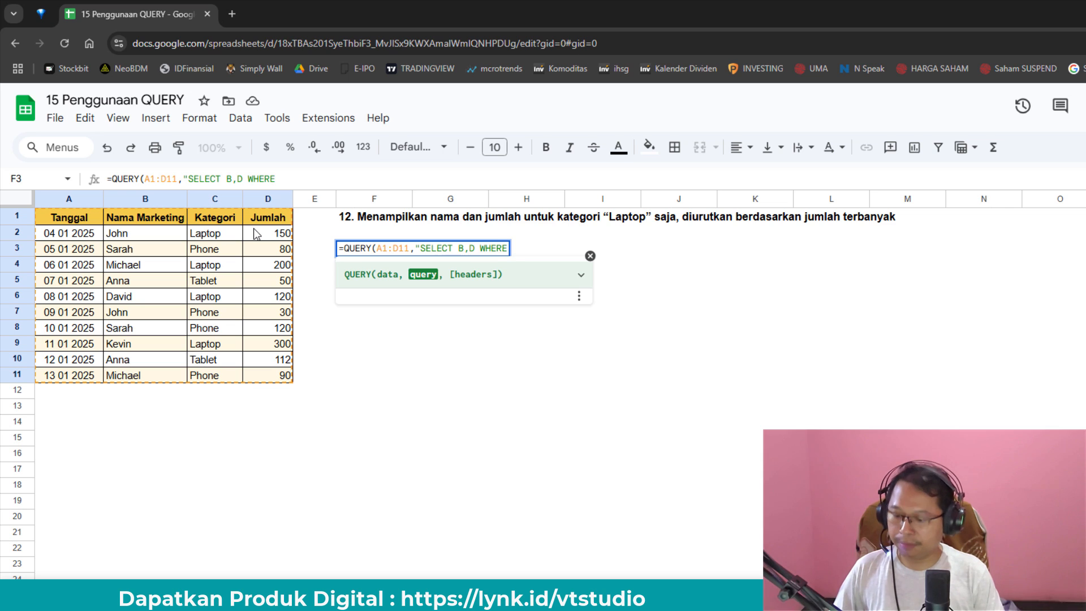
{"action": "type", "text": " C="}
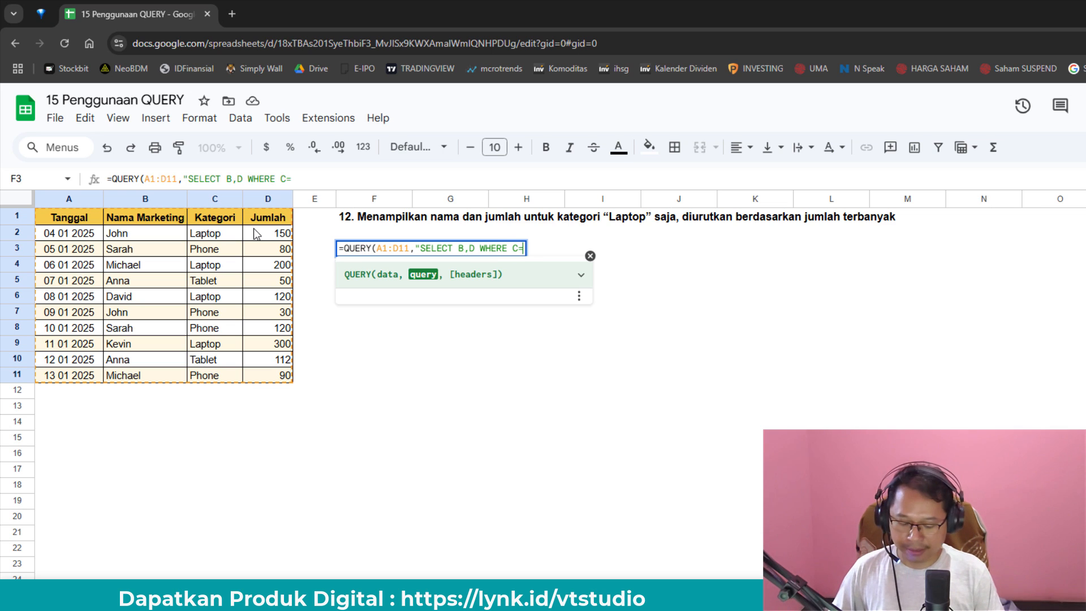
{"action": "type", "text": "\""}
{"action": "key", "text": "BackSpace"}
{"action": "type", "text": "'"}
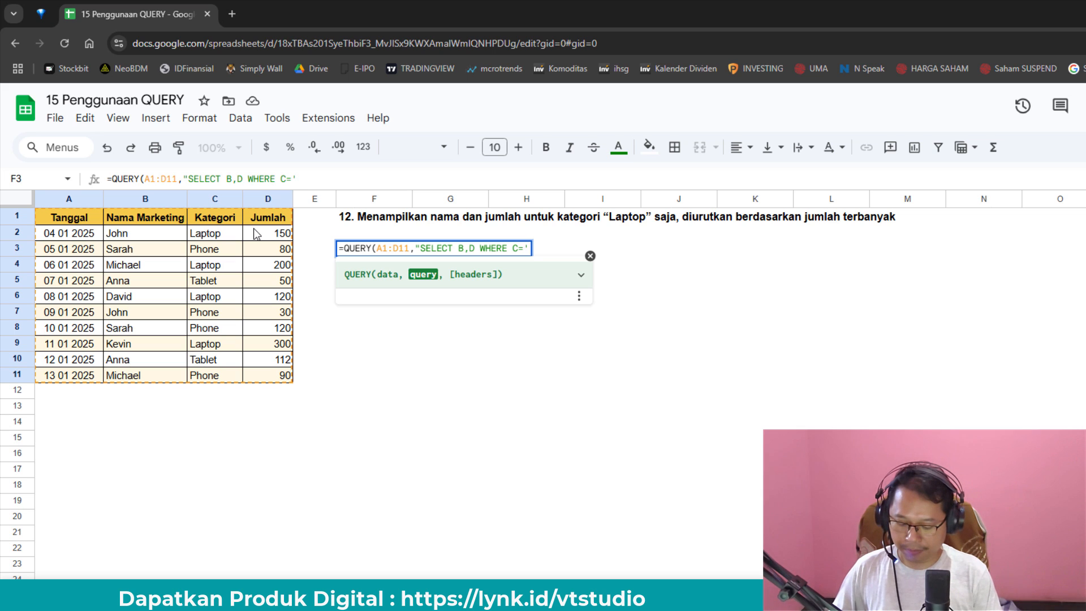
{"action": "type", "text": "Laptop"}
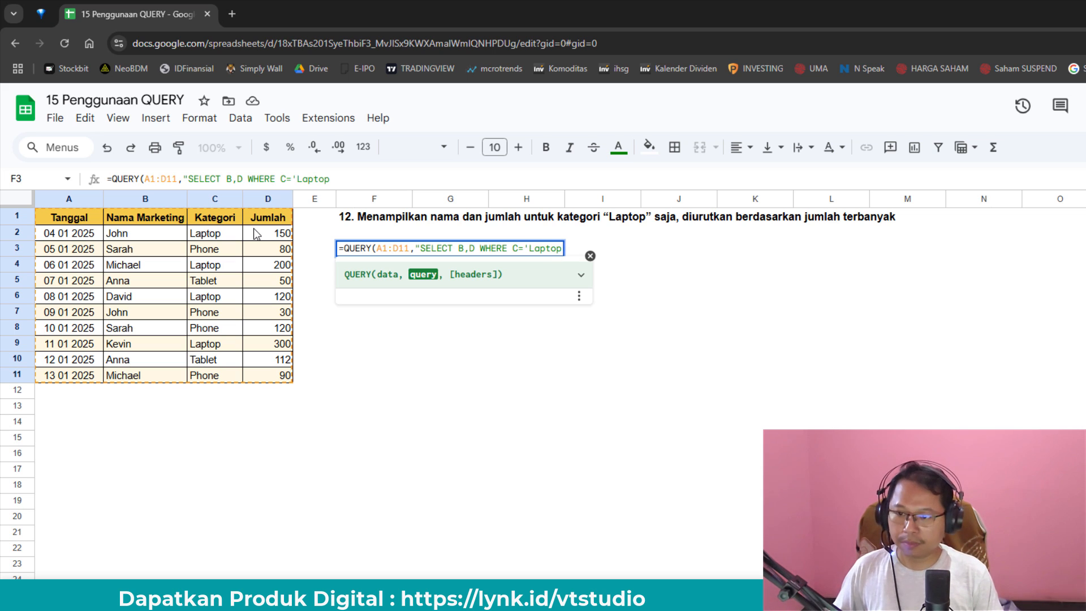
{"action": "type", "text": "'\""}
{"action": "key", "text": "BackSpace"}
{"action": "type", "text": "'"}
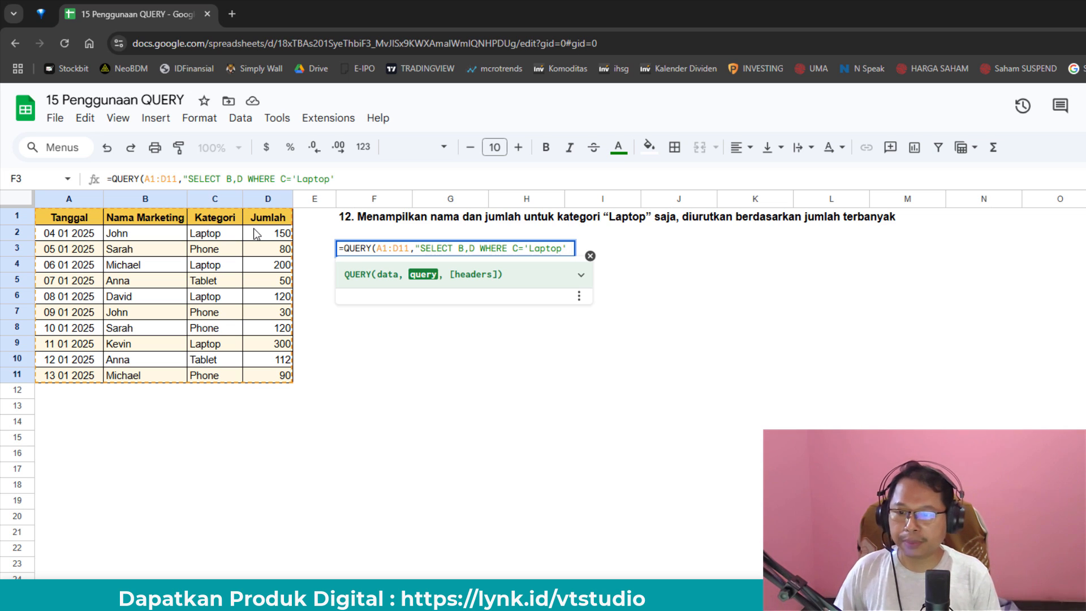
Step: Finish the query string with ORDER BY D DESC, close the formula and enter it
{"action": "type", "text": " order"}
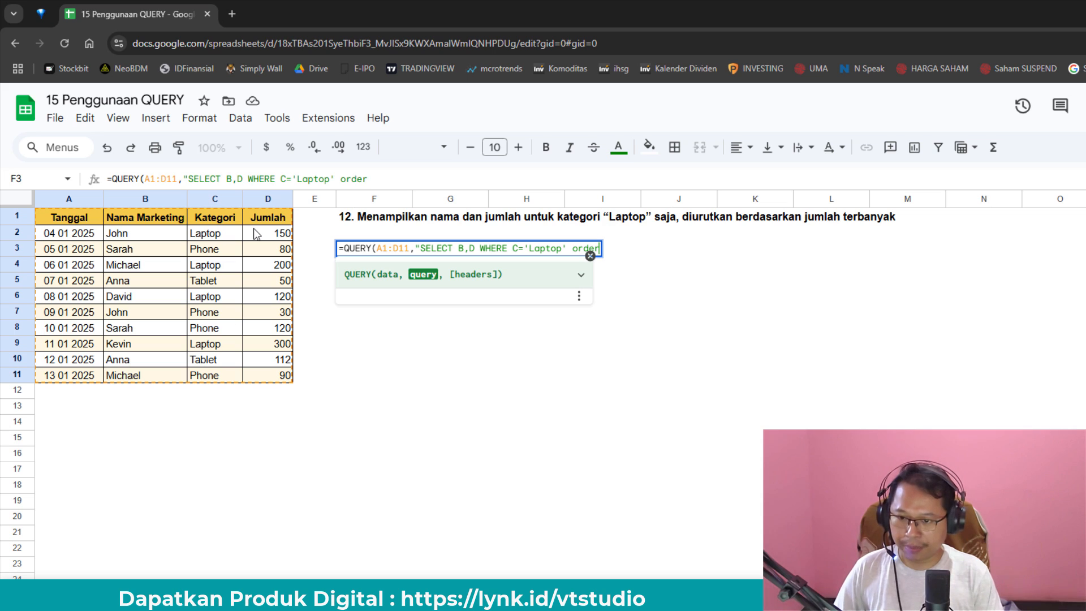
{"action": "key", "text": "BackSpace"}
{"action": "key", "text": "BackSpace"}
{"action": "key", "text": "BackSpace"}
{"action": "key", "text": "BackSpace"}
{"action": "key", "text": "BackSpace"}
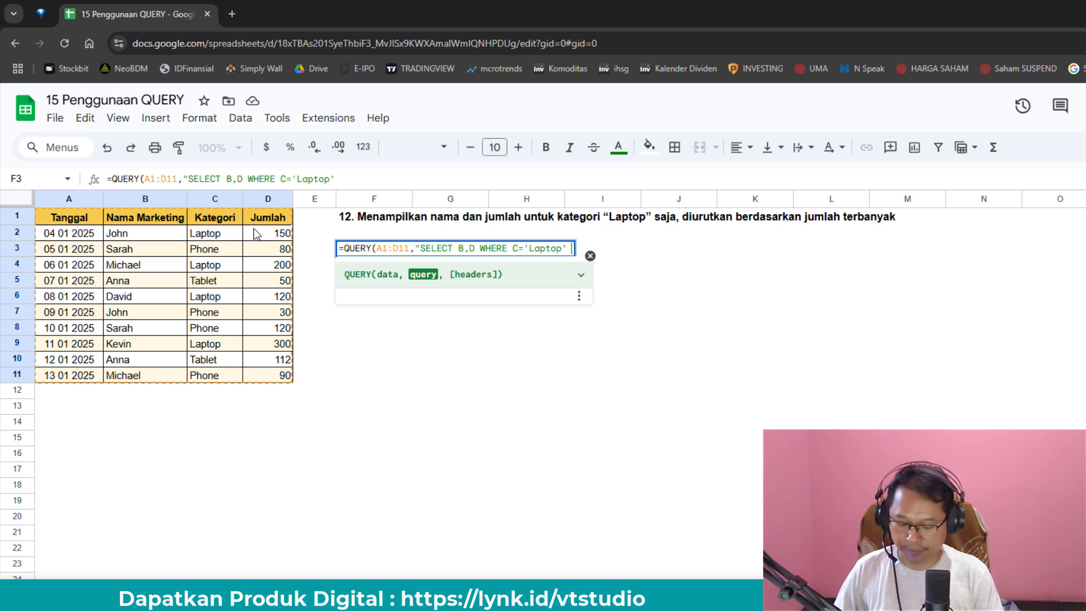
{"action": "type", "text": "ORDER B"}
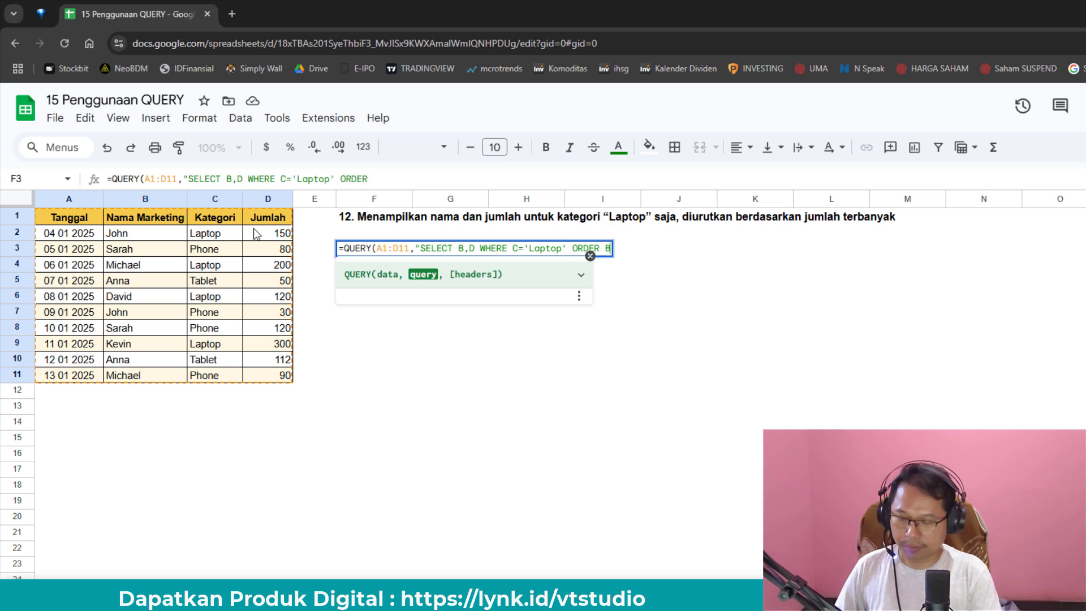
{"action": "type", "text": "Y D"}
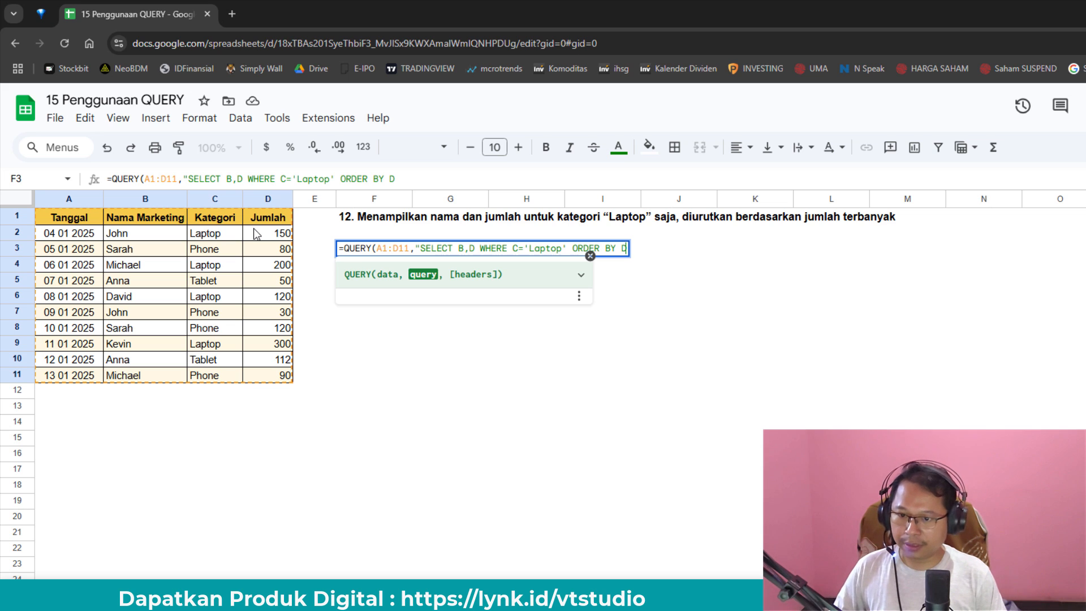
{"action": "type", "text": " DESC"}
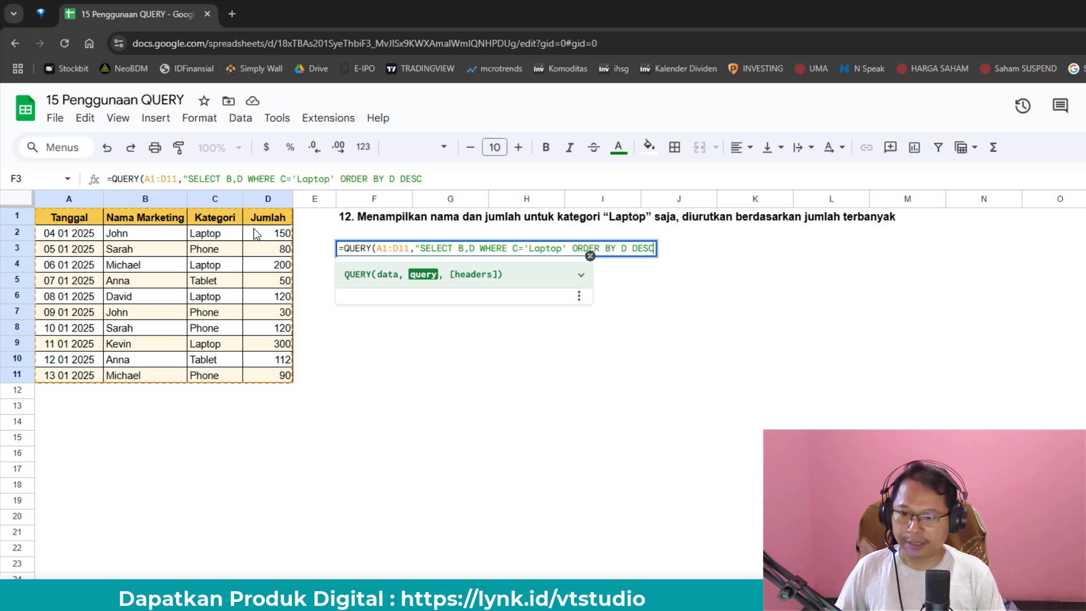
{"action": "type", "text": "\""}
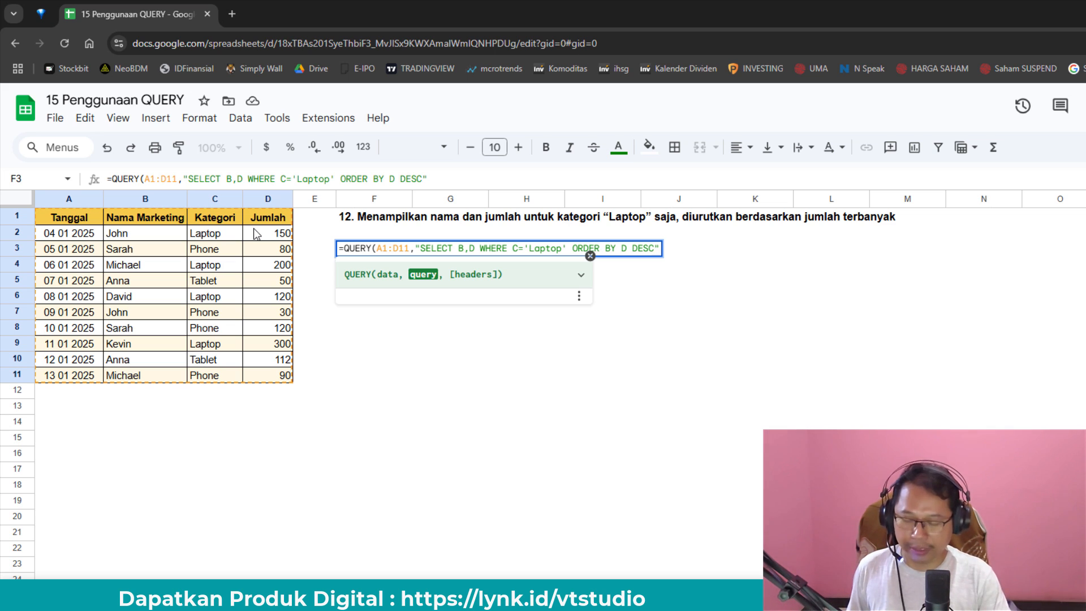
{"action": "type", "text": ")"}
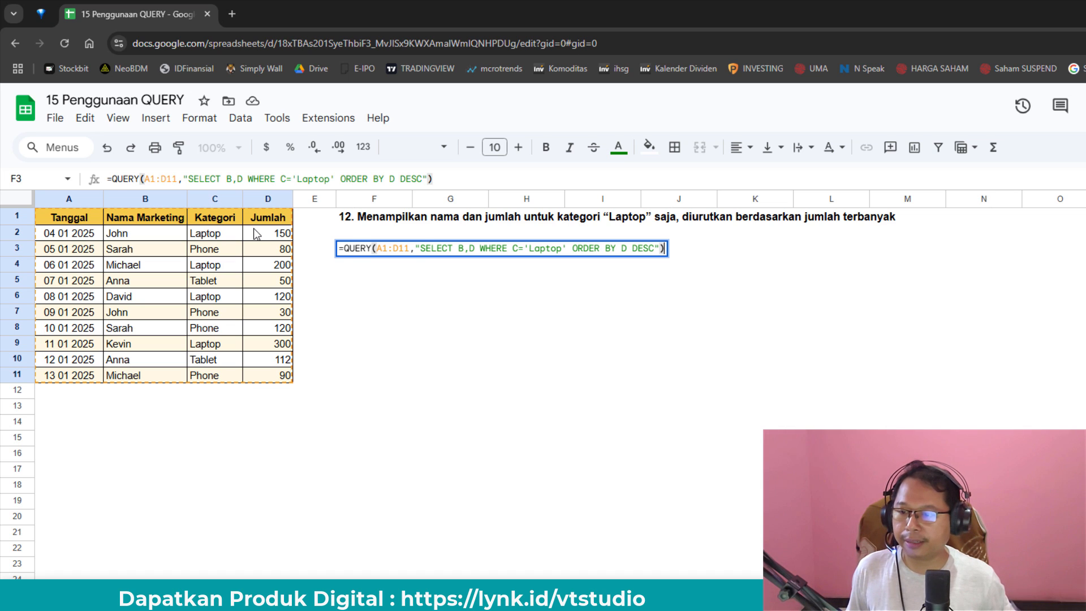
{"action": "key", "text": "Return"}
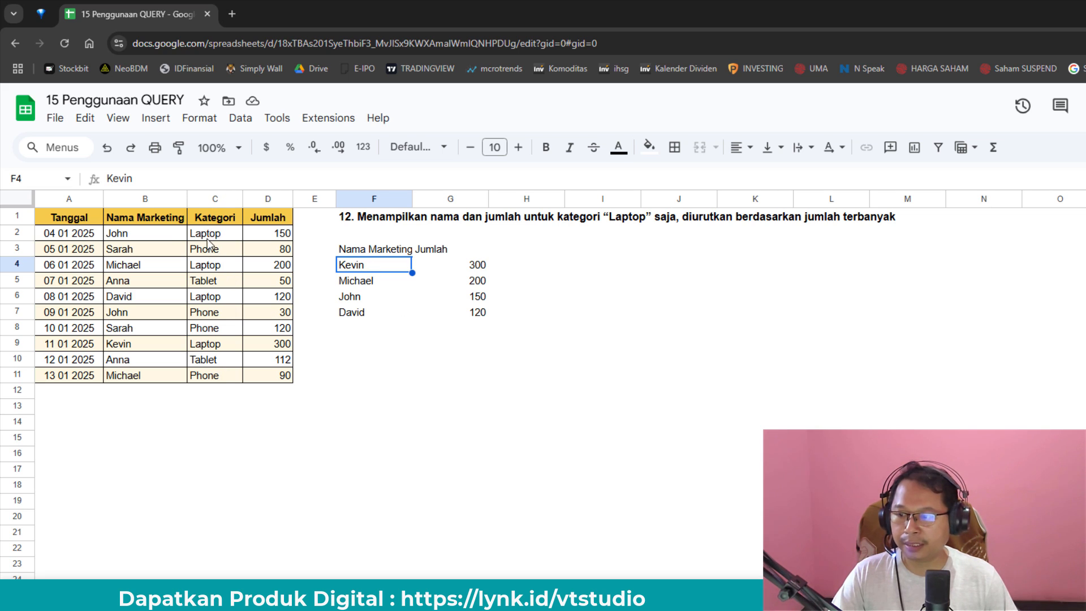
Step: Check the order of the amounts in G4 to G7 and compare the last one with D6 in the source table
{"action": "left_click", "coordinate": [479, 268]}
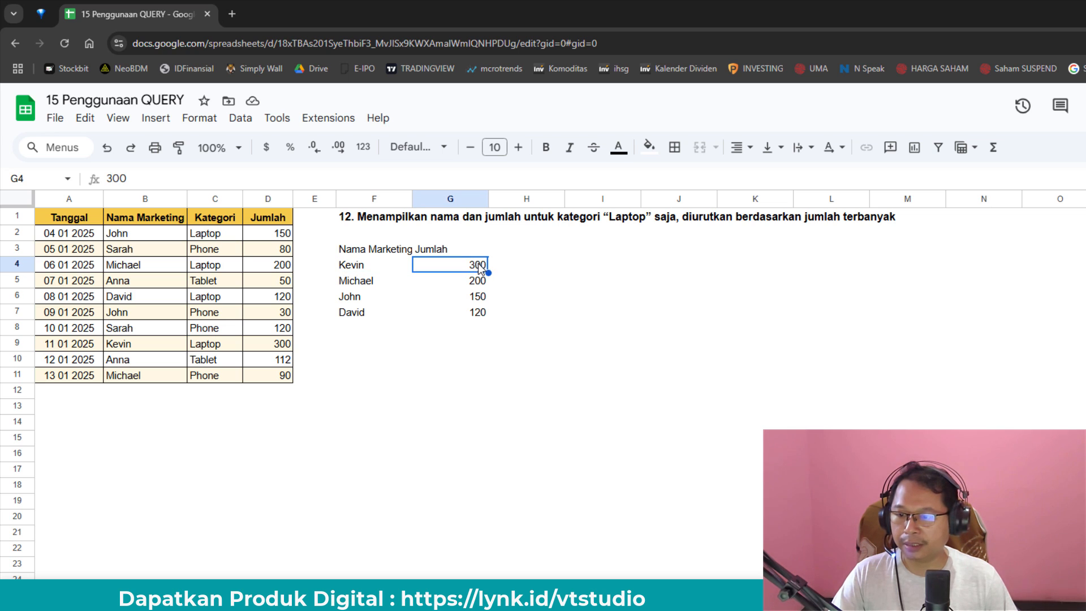
{"action": "left_click", "coordinate": [479, 283]}
{"action": "left_click", "coordinate": [480, 299]}
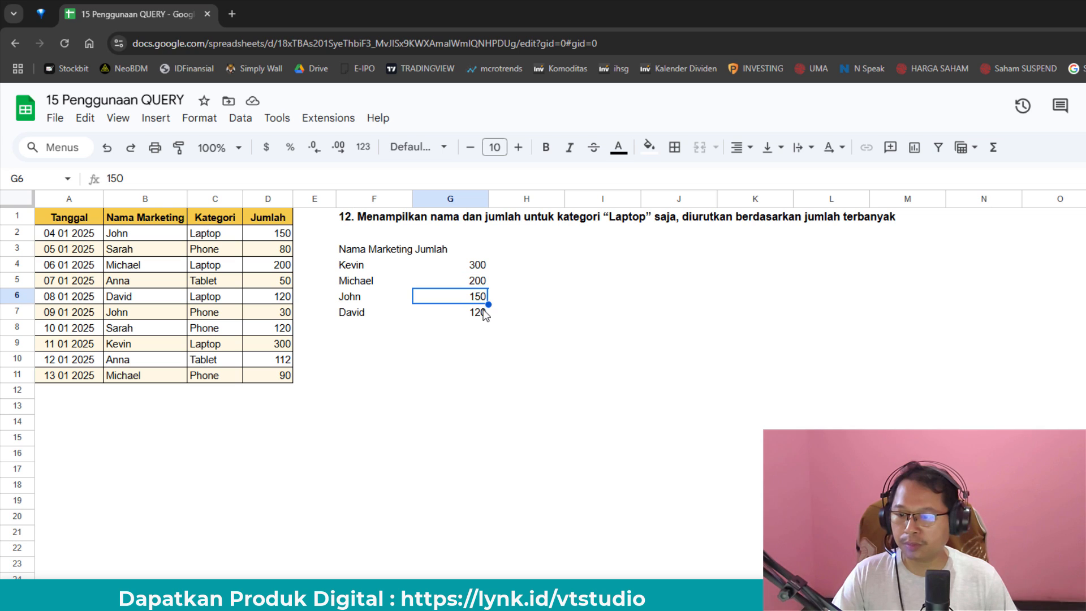
{"action": "left_click", "coordinate": [483, 317]}
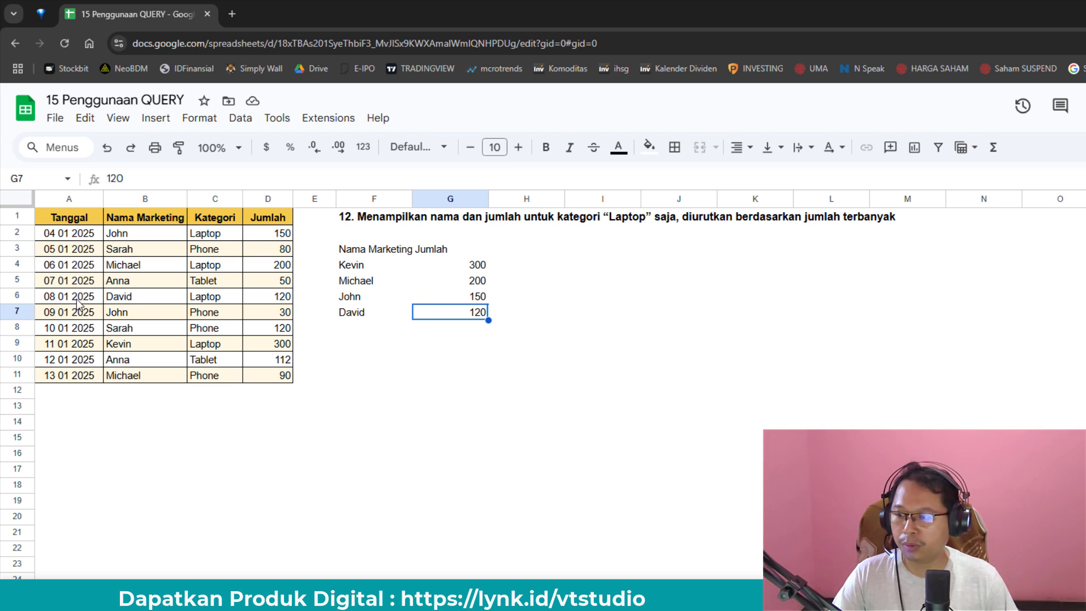
{"action": "left_click", "coordinate": [278, 300]}
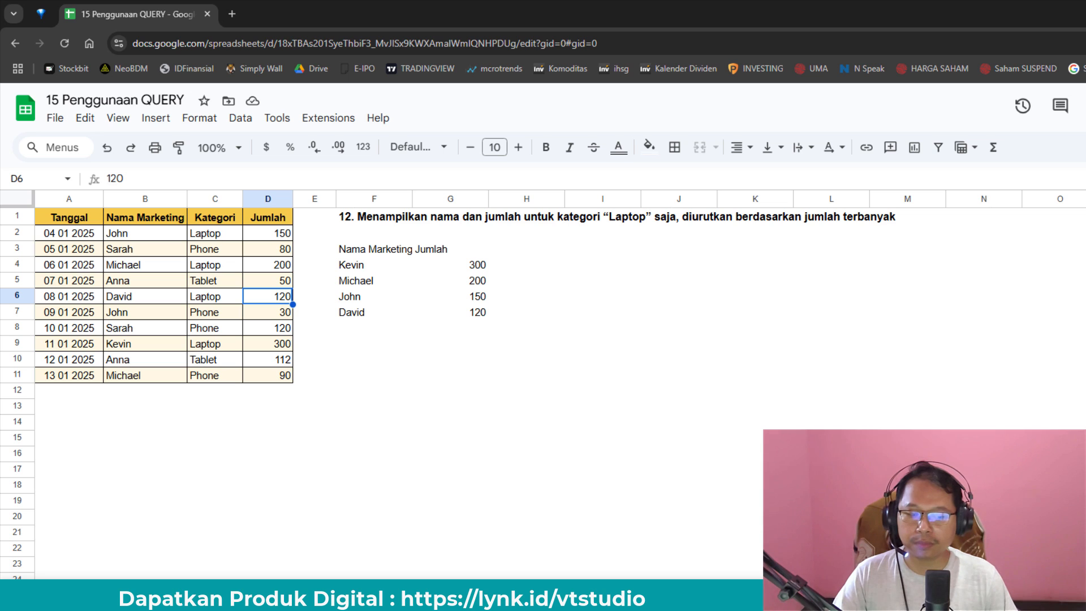
Step: Change the heading reference in F1 to List!A13 to load the title of exercise 13
{"action": "left_click", "coordinate": [349, 219]}
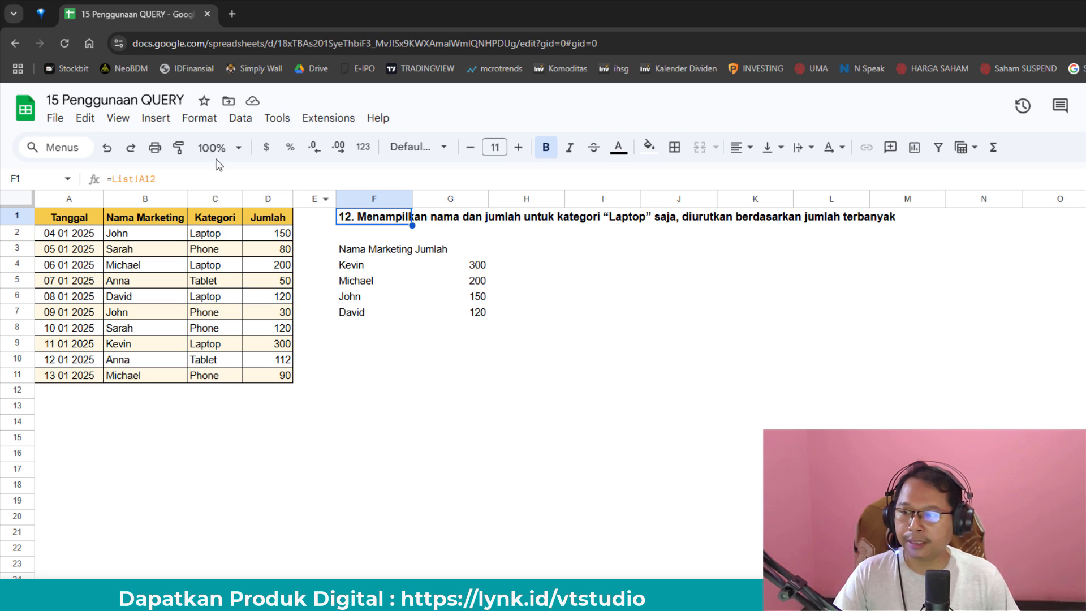
{"action": "left_click", "coordinate": [168, 178]}
{"action": "key", "text": "BackSpace"}
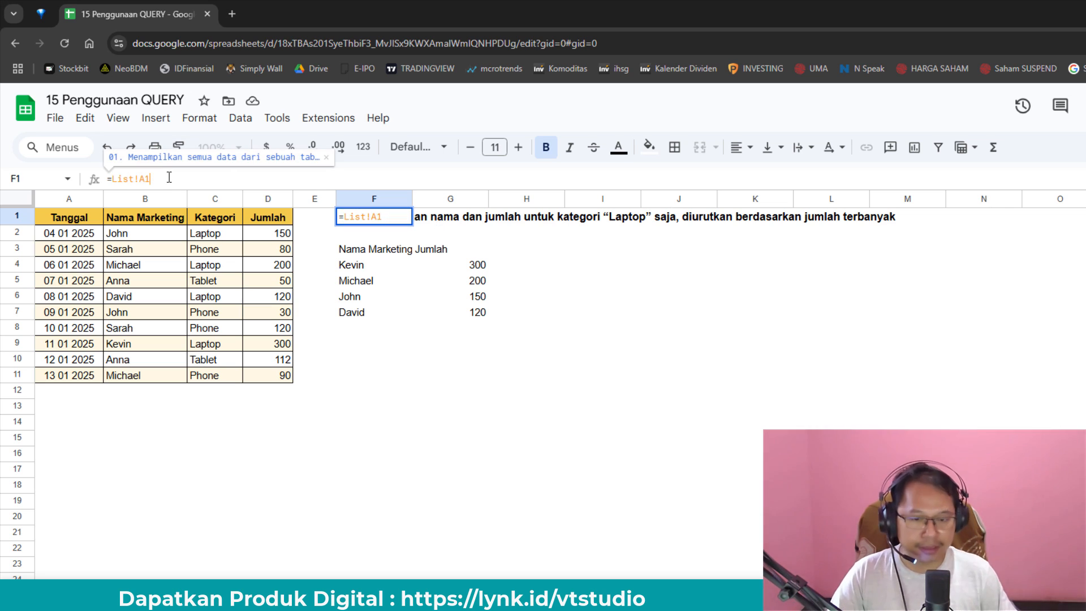
{"action": "key", "text": "Return"}
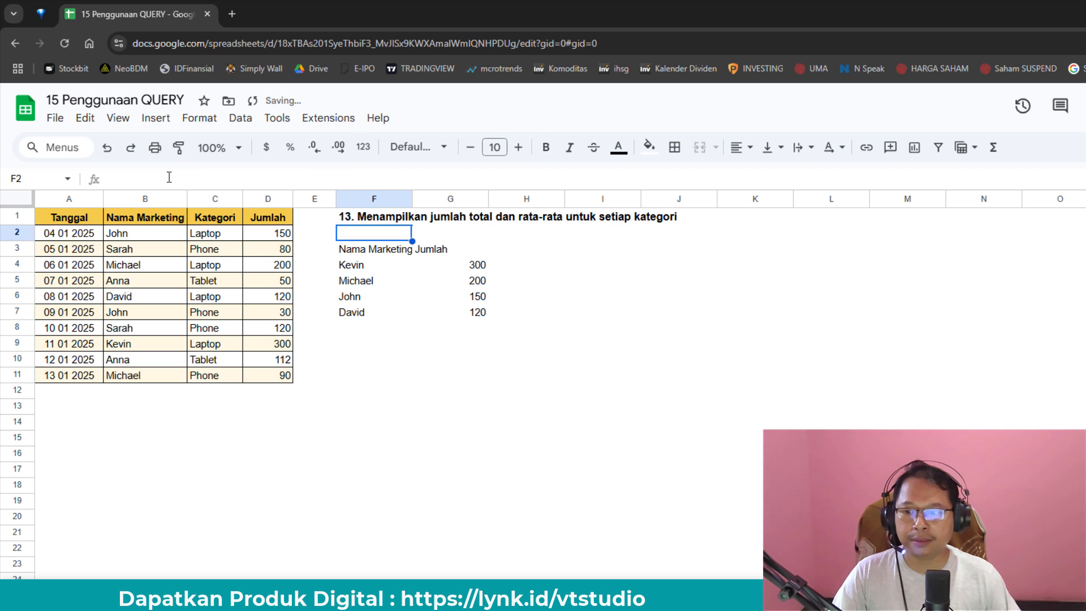
Step: Clear the previous query from F3 and start a new QUERY formula there with A1:D11 as its data range
{"action": "left_click", "coordinate": [346, 252]}
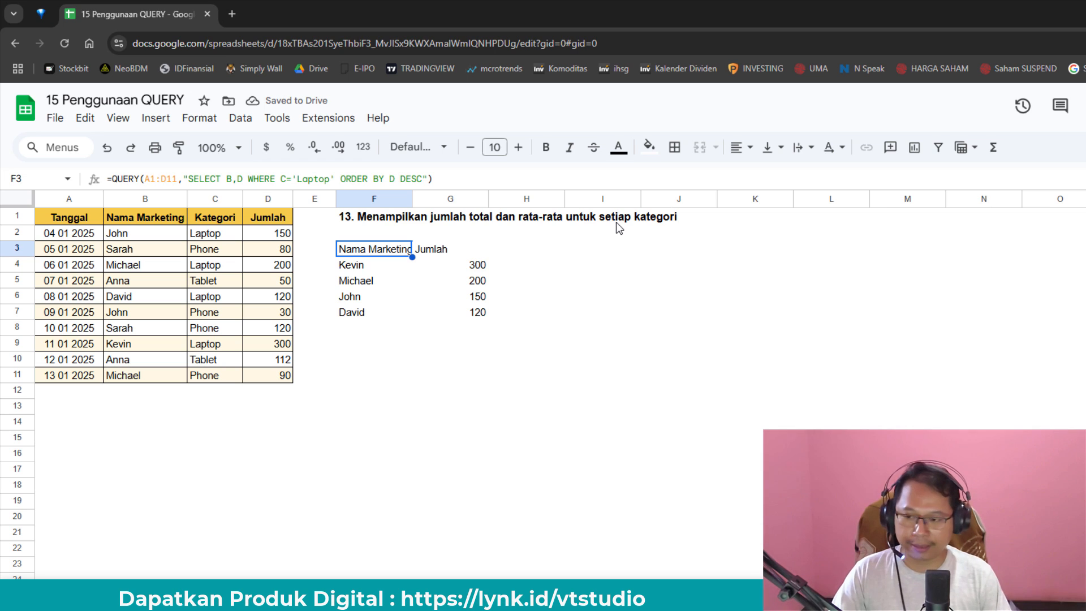
{"action": "key", "text": "Delete"}
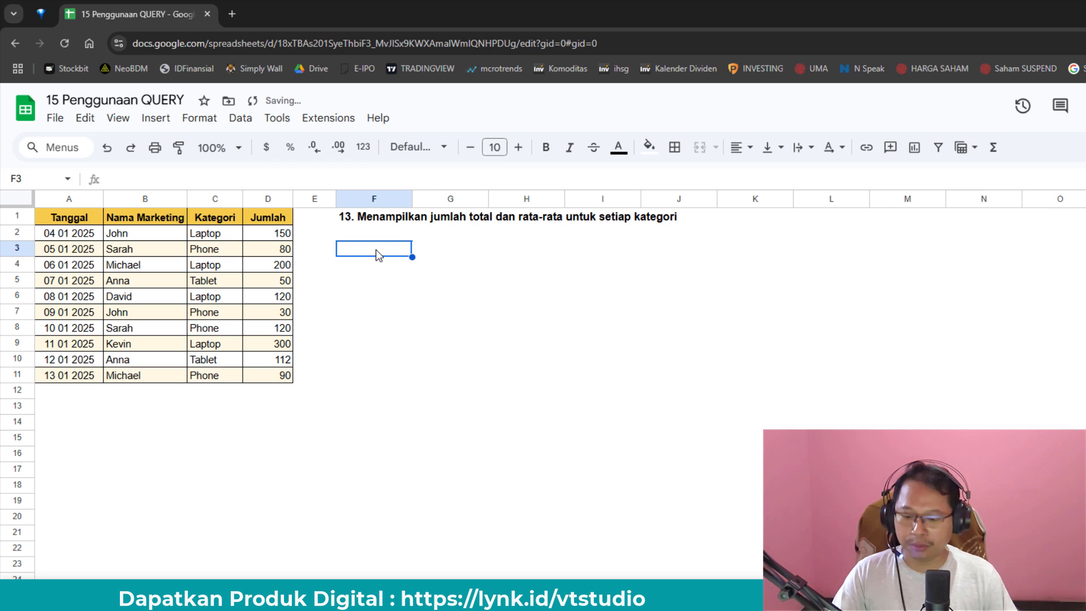
{"action": "type", "text": "="}
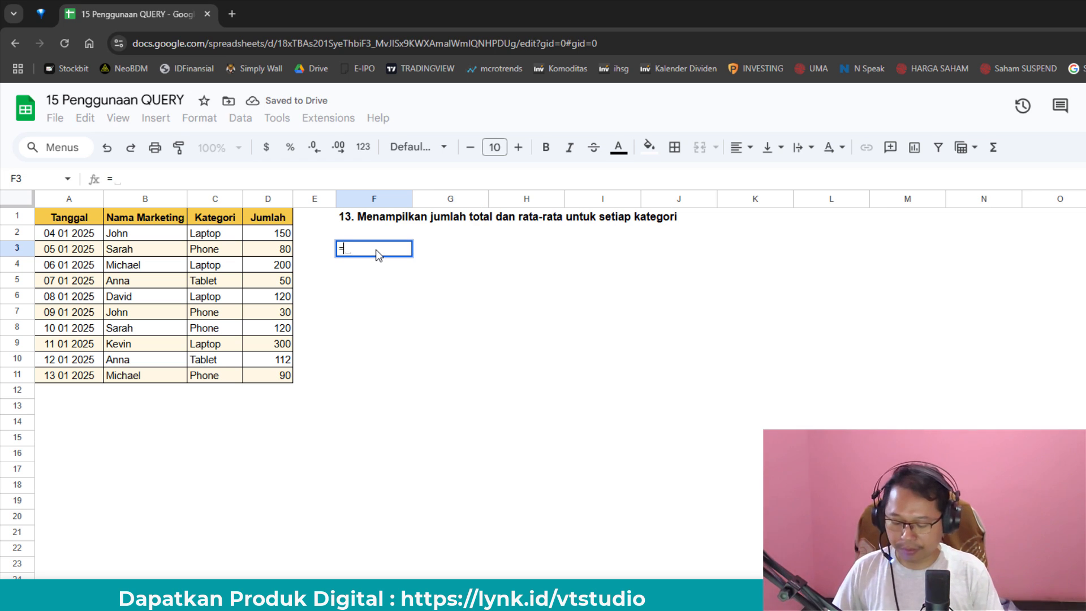
{"action": "type", "text": "Q"}
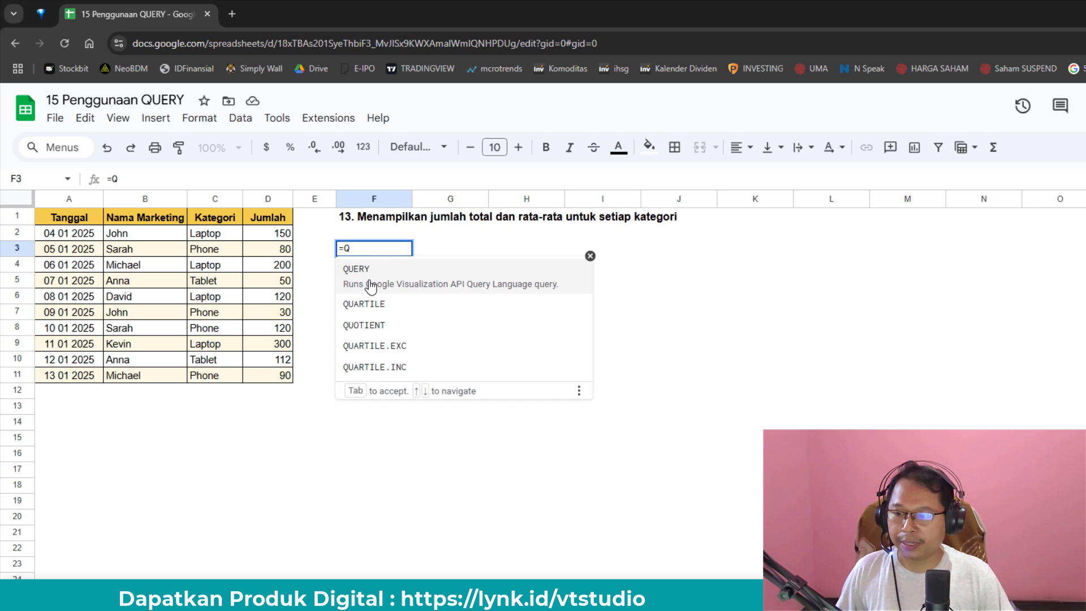
{"action": "left_click", "coordinate": [372, 268]}
{"action": "left_click_drag", "start_coordinate": [79, 222], "coordinate": [263, 383]}
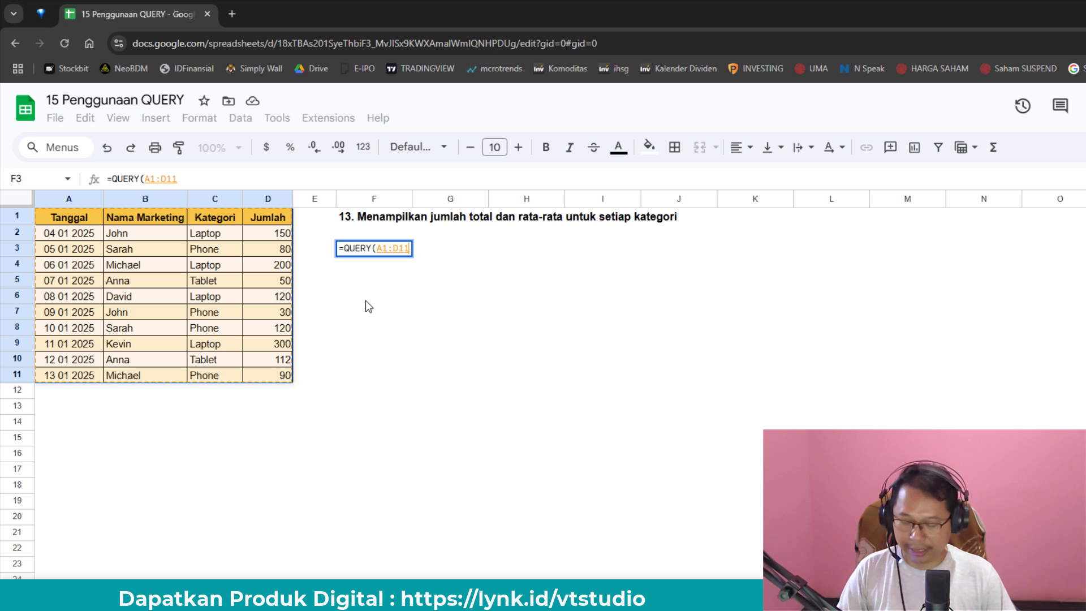
Step: Begin the query string in F3 with SELECT C, SUM(D), AVG(D) to return each category with its total and average
{"action": "type", "text": ",\"SE"}
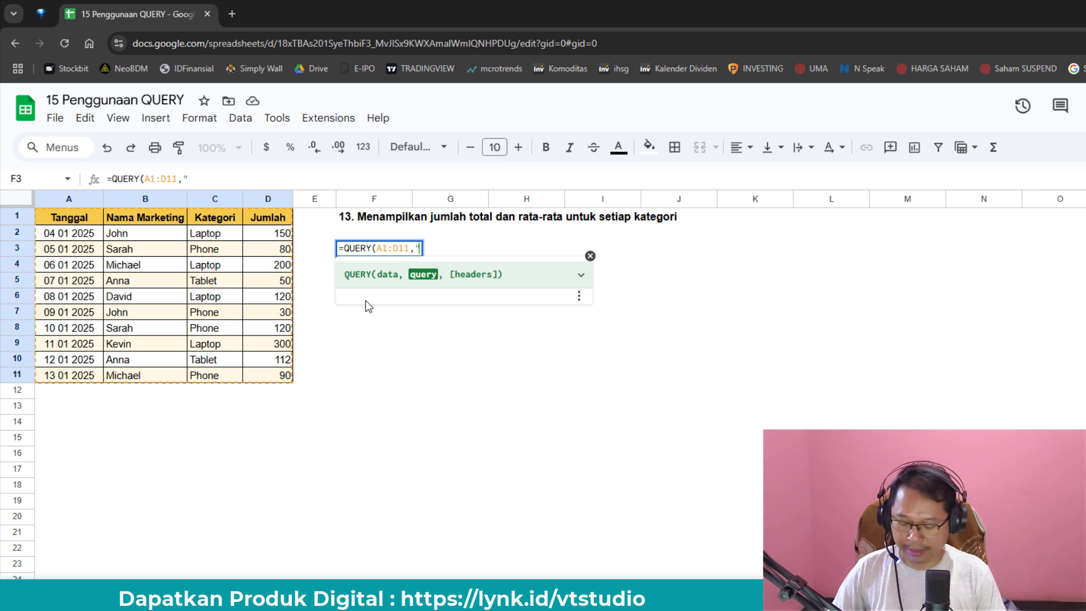
{"action": "type", "text": "LECT"}
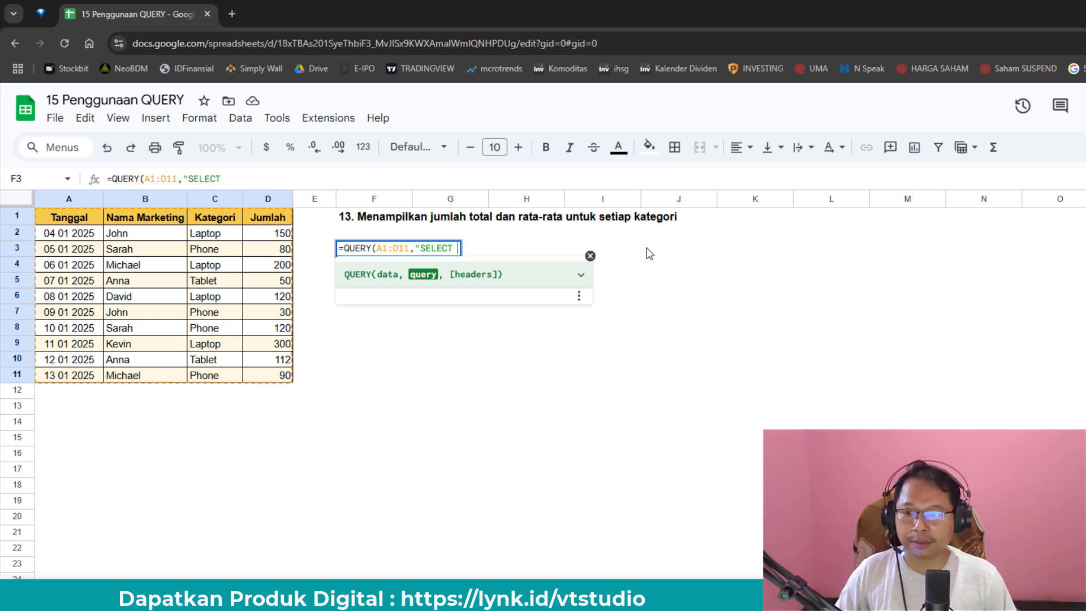
{"action": "type", "text": "C"}
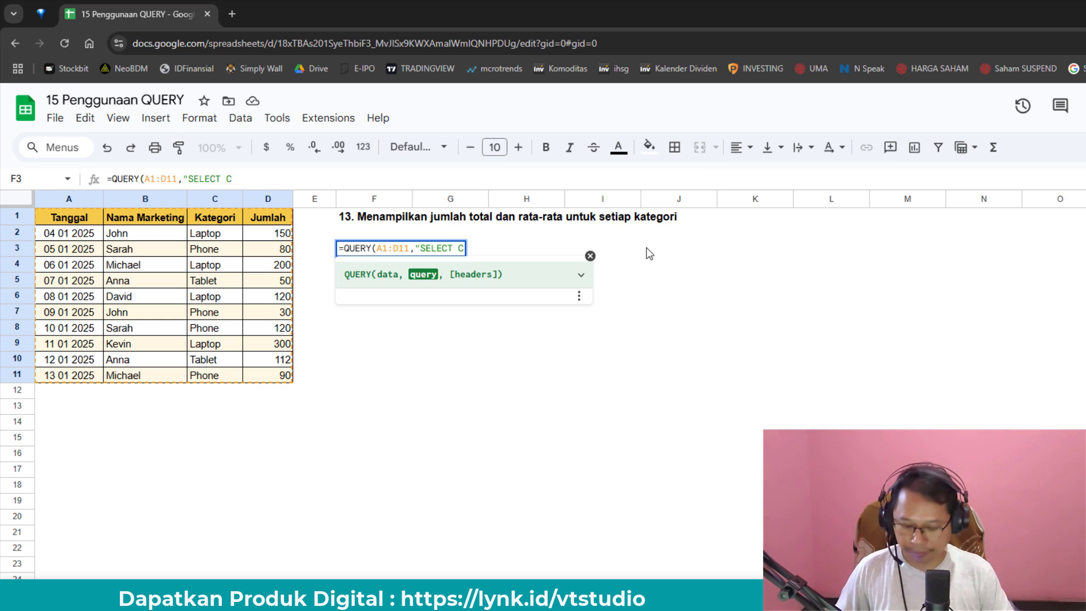
{"action": "type", "text": ", "}
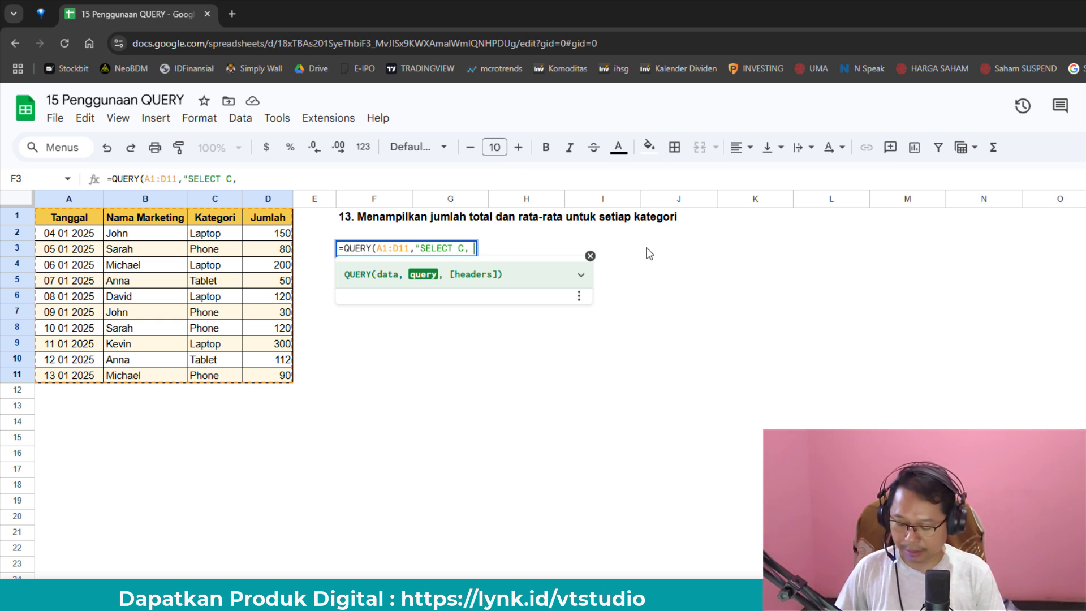
{"action": "type", "text": "SUM("}
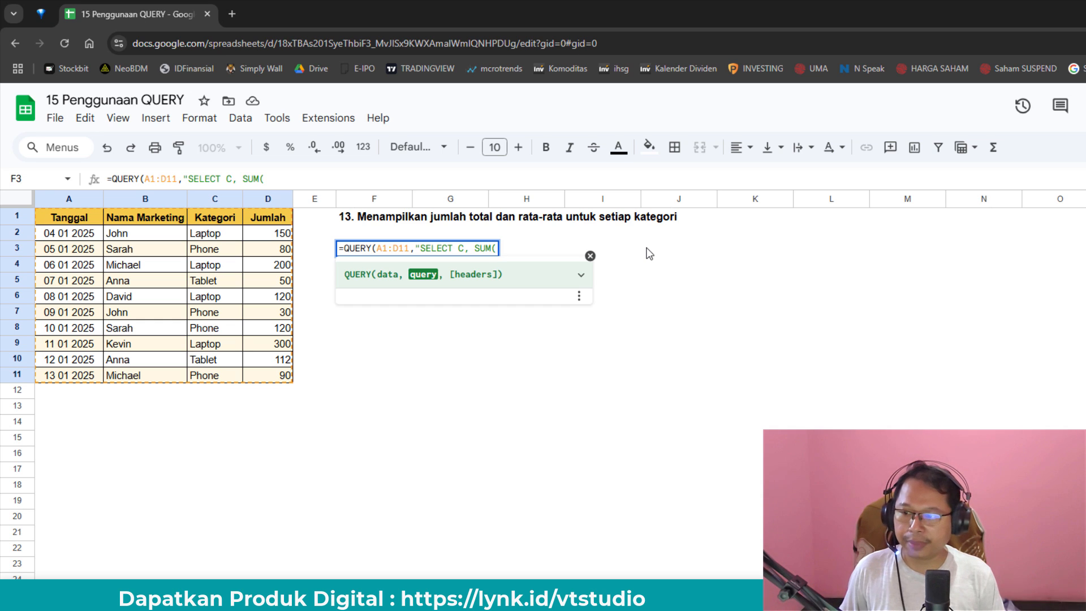
{"action": "type", "text": "D)"}
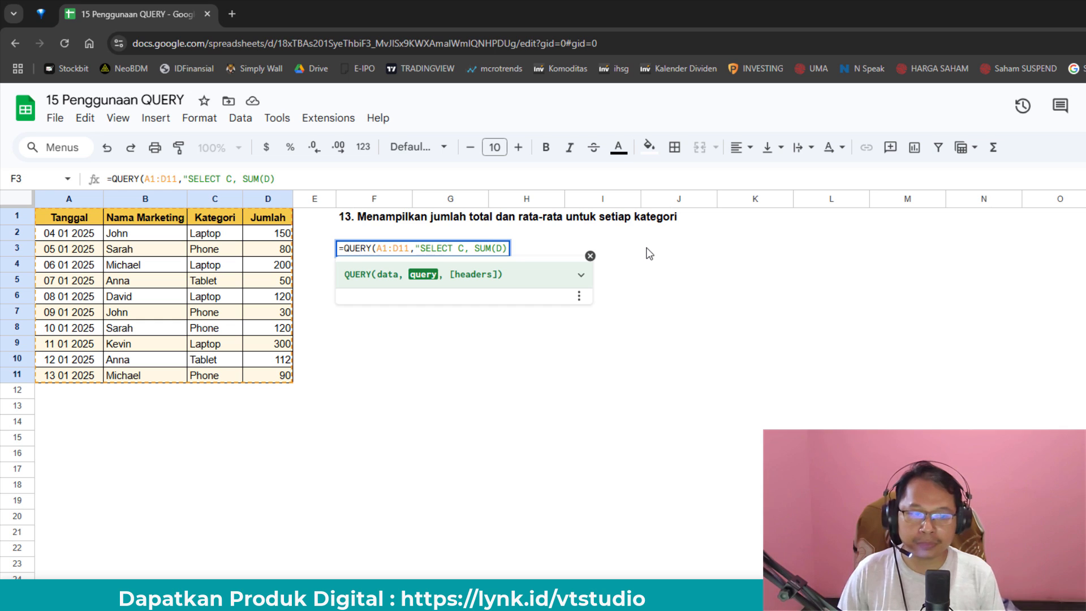
{"action": "type", "text": ", "}
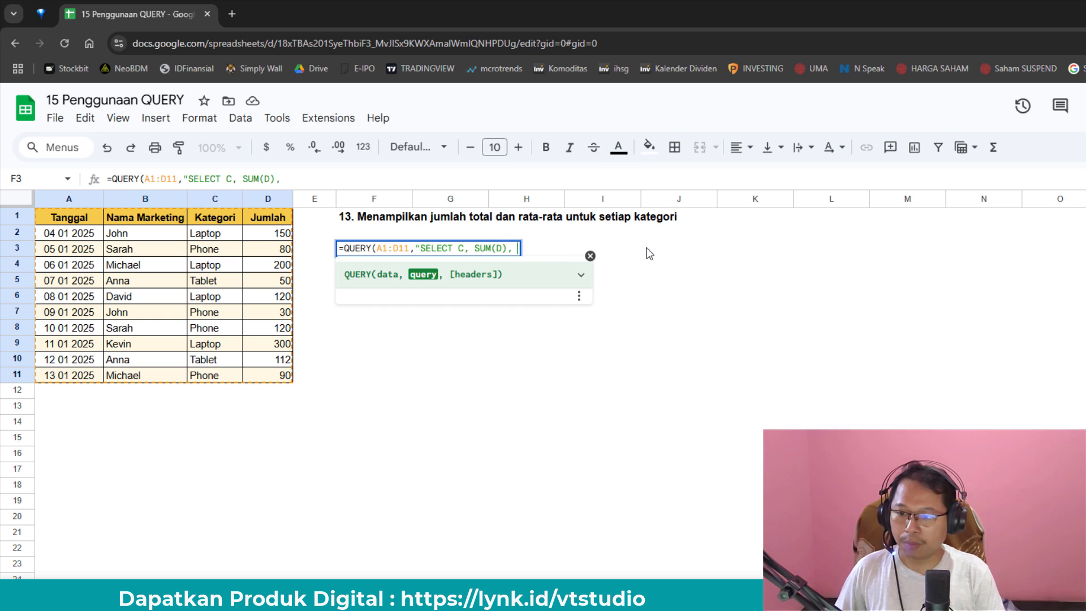
{"action": "type", "text": "A"}
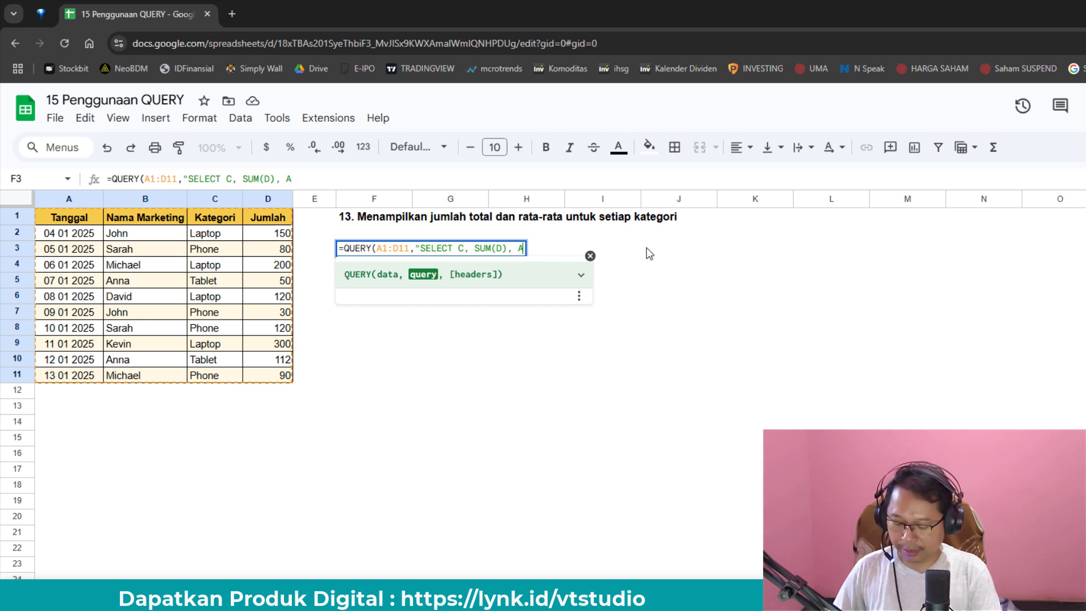
{"action": "type", "text": "VG"}
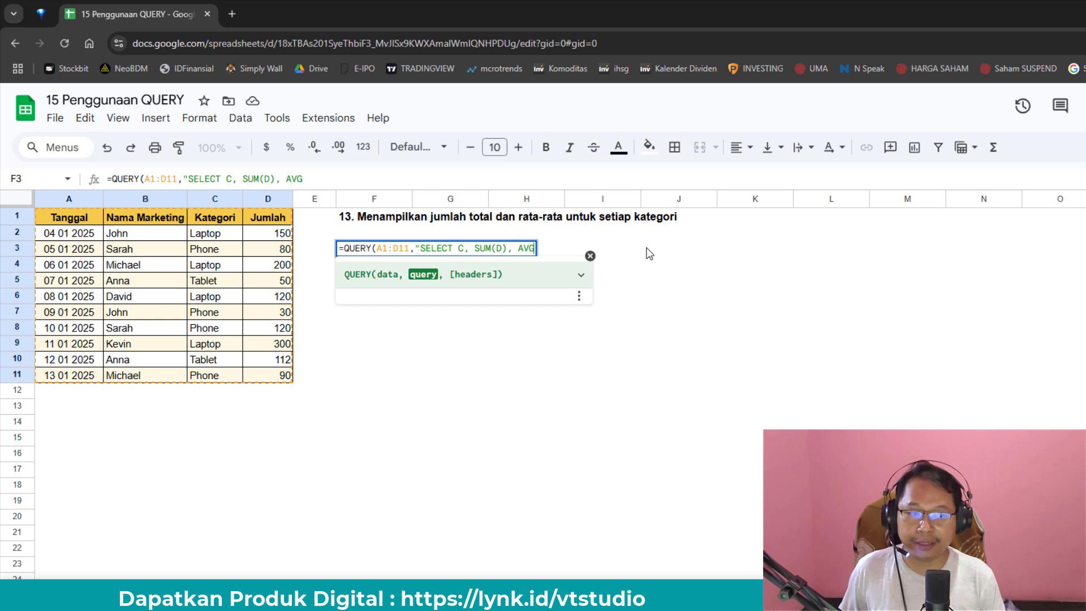
{"action": "type", "text": "(D)"}
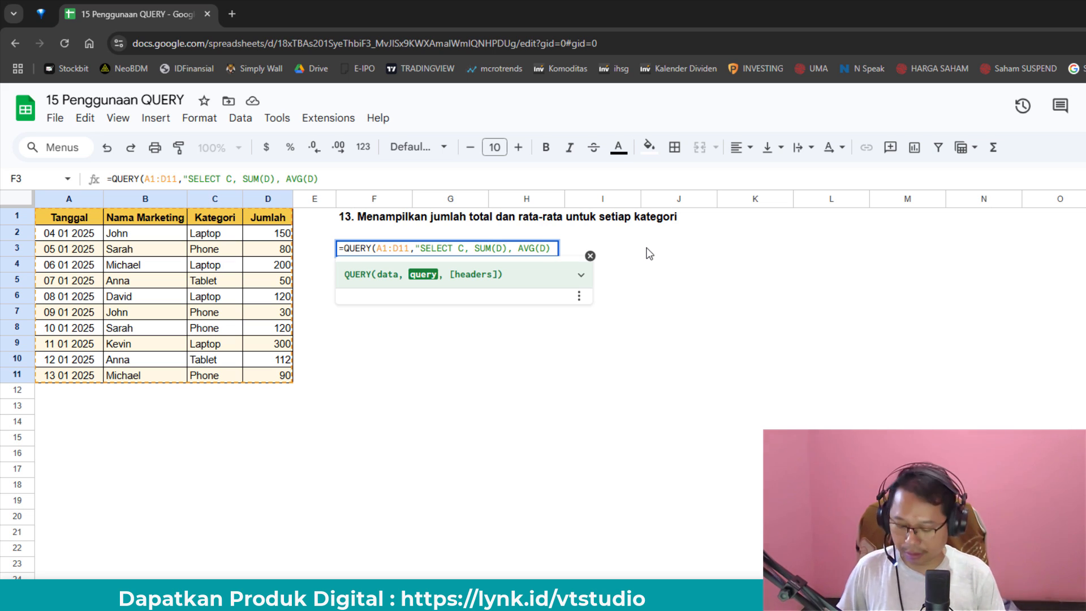
Step: Add ORDER BY C to the query string, close the formula and enter it
{"action": "type", "text": " ORDER"}
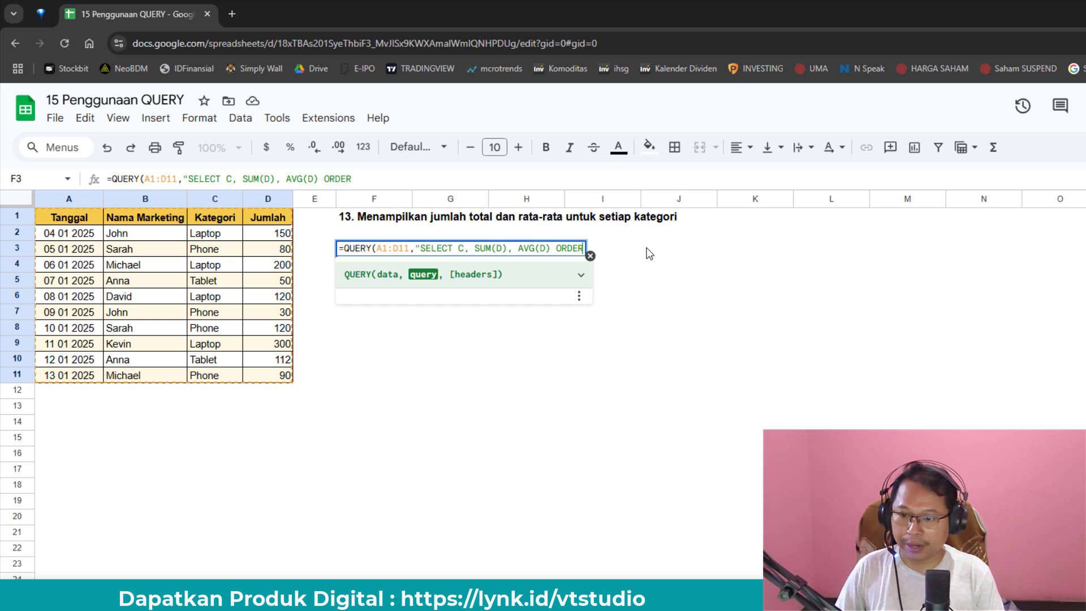
{"action": "type", "text": " BY "}
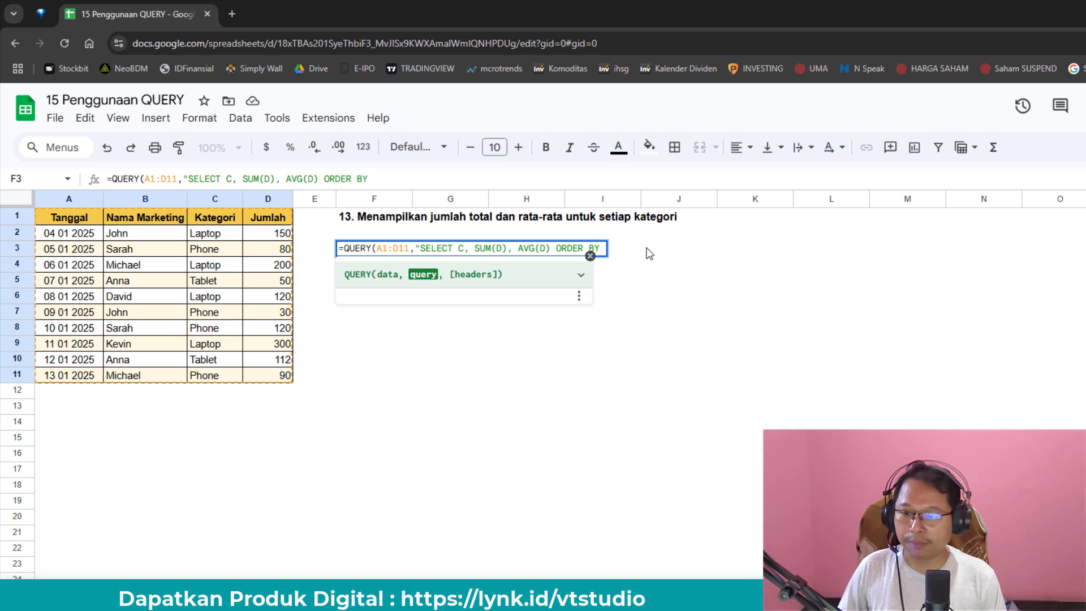
{"action": "type", "text": "C\")"}
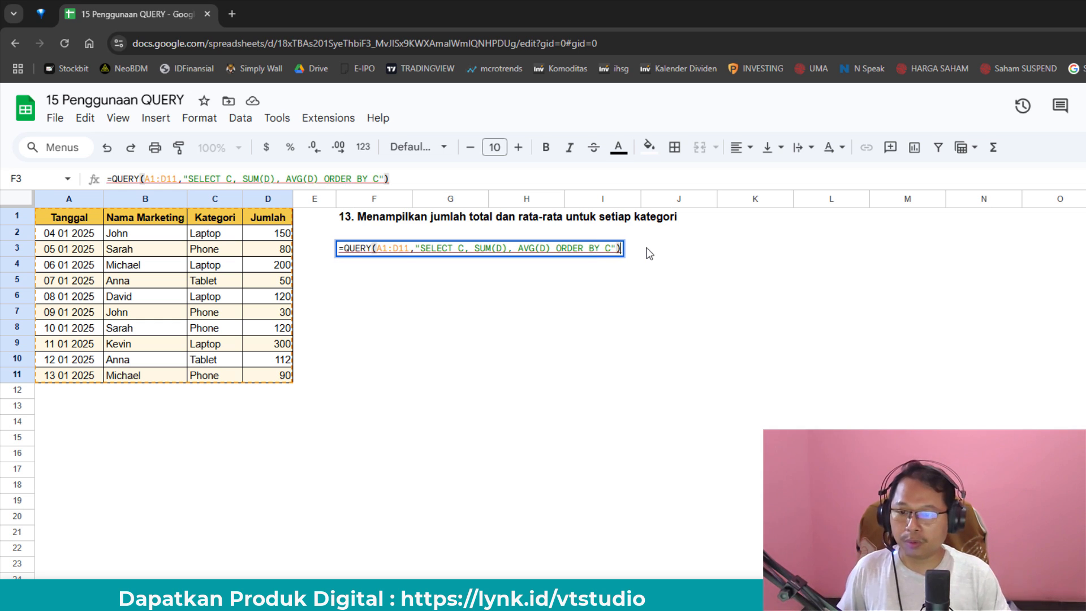
{"action": "key", "text": "Return"}
Step: Replace ORDER with GROUP in the F3 query so that it reads GROUP BY C, and enter the formula
{"action": "left_click", "coordinate": [385, 249]}
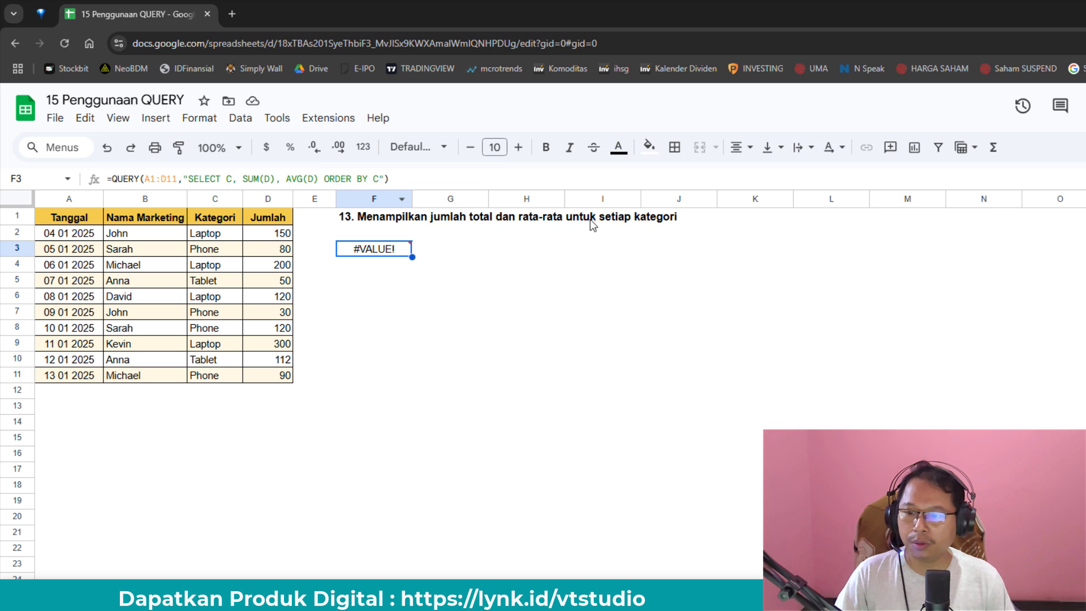
{"action": "left_click", "coordinate": [335, 176]}
{"action": "double_click", "coordinate": [335, 176]}
{"action": "left_click", "coordinate": [335, 176]}
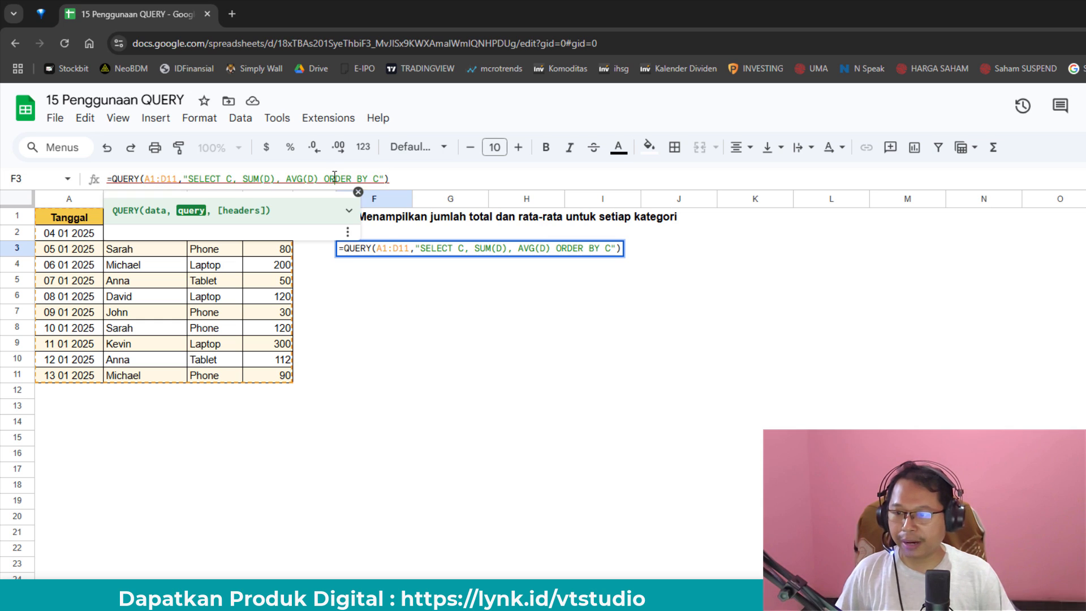
{"action": "double_click", "coordinate": [341, 180]}
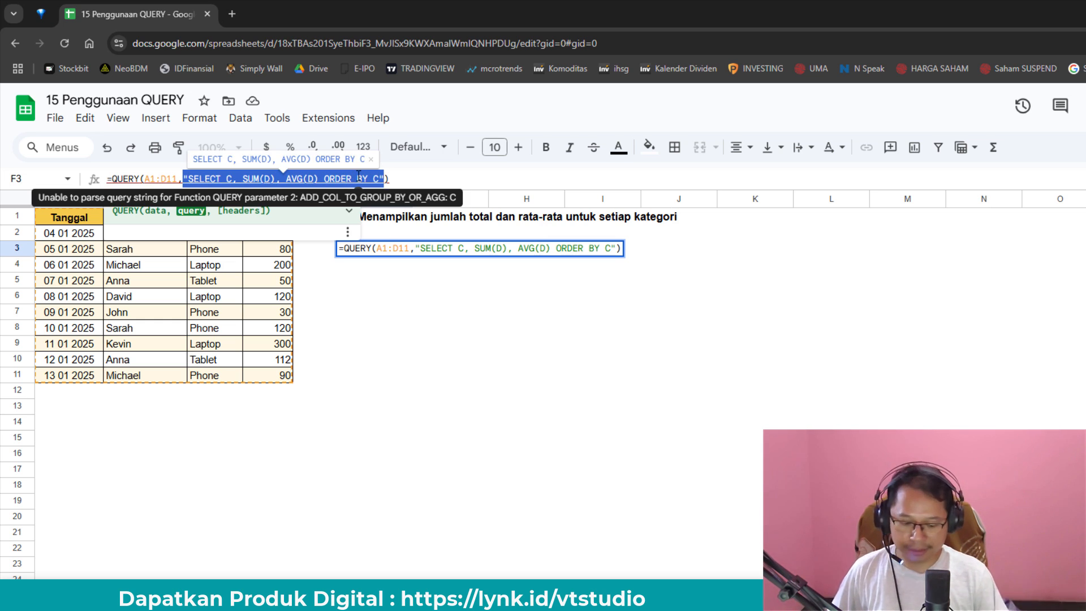
{"action": "left_click", "coordinate": [351, 178]}
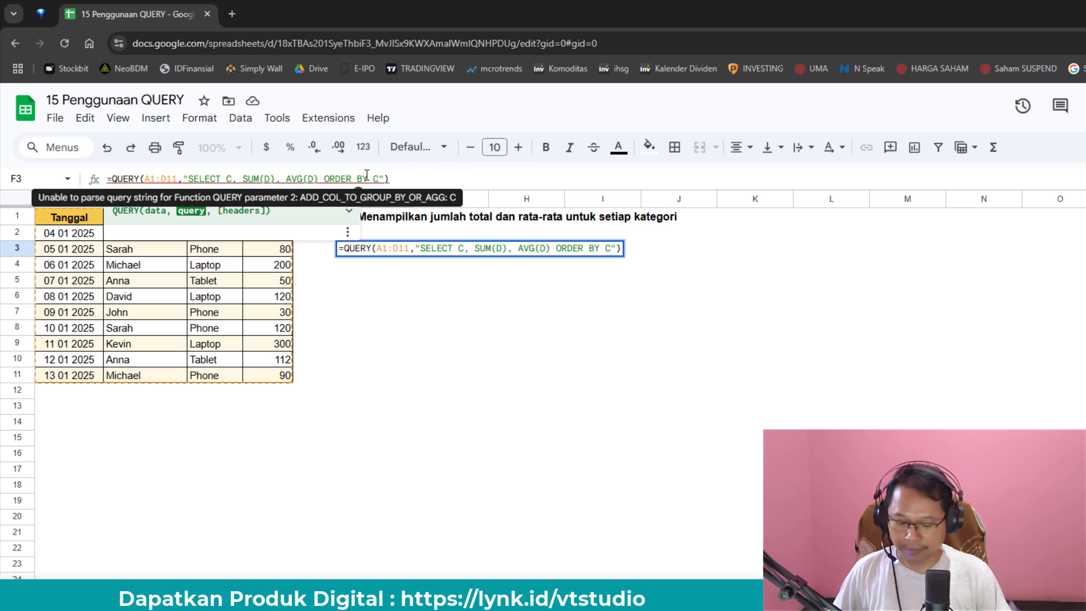
{"action": "key", "text": "BackSpace"}
{"action": "key", "text": "BackSpace"}
{"action": "key", "text": "BackSpace"}
{"action": "key", "text": "BackSpace"}
{"action": "key", "text": "BackSpace"}
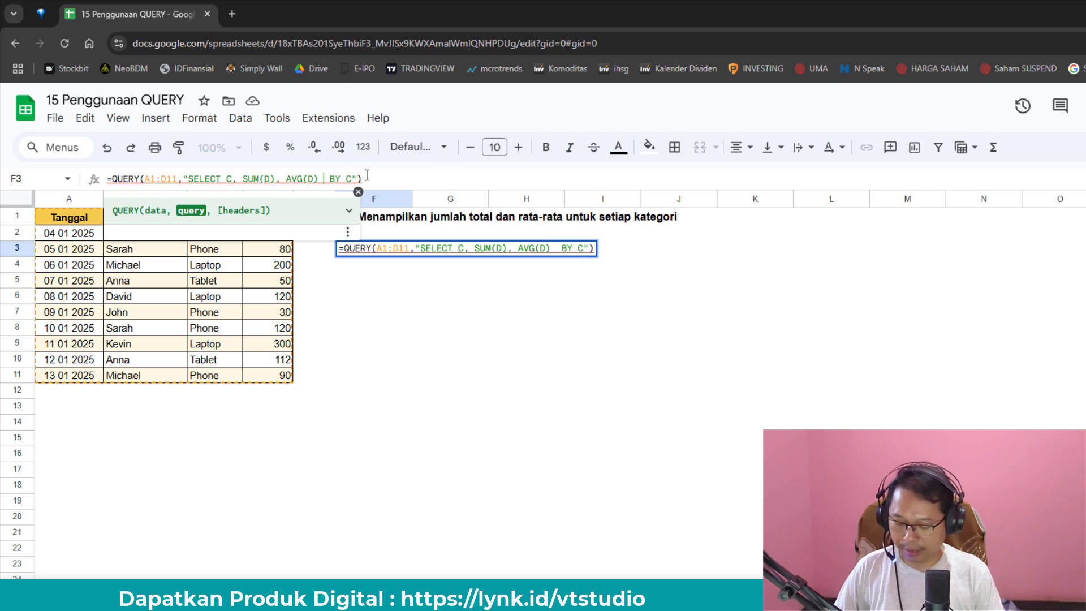
{"action": "type", "text": "GROUP"}
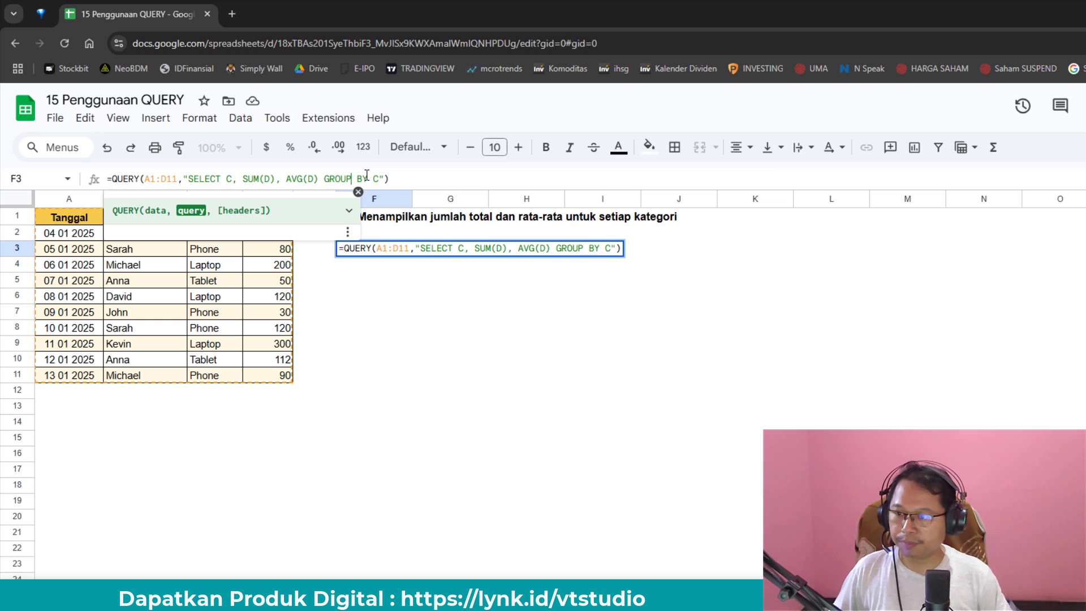
{"action": "key", "text": "Return"}
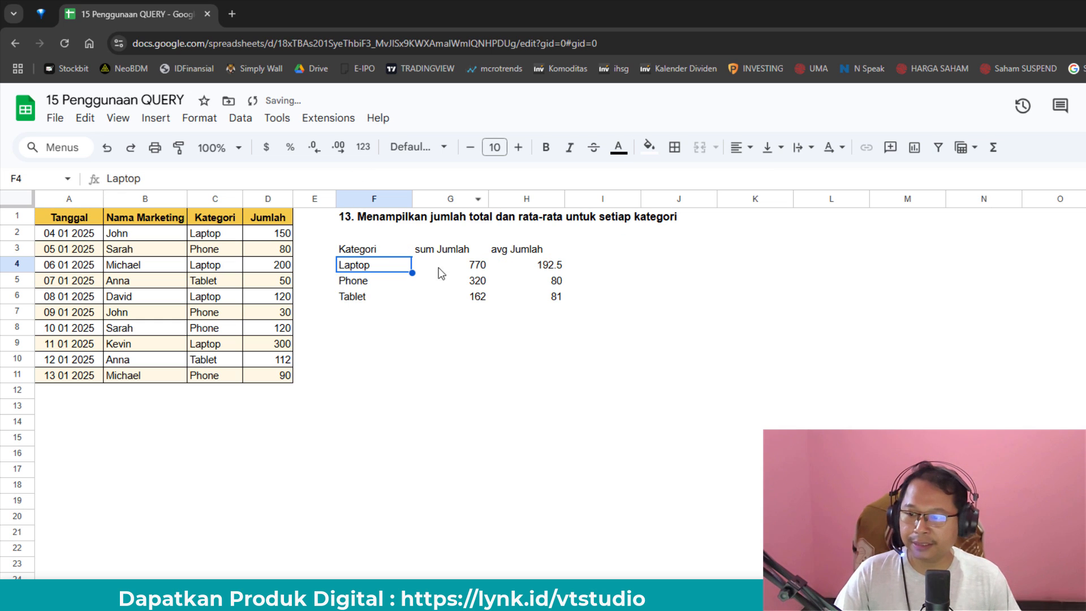
Step: Examine the sum and average columns of the query result, comparing the total and average in the Laptop row
{"action": "key", "text": "Up"}
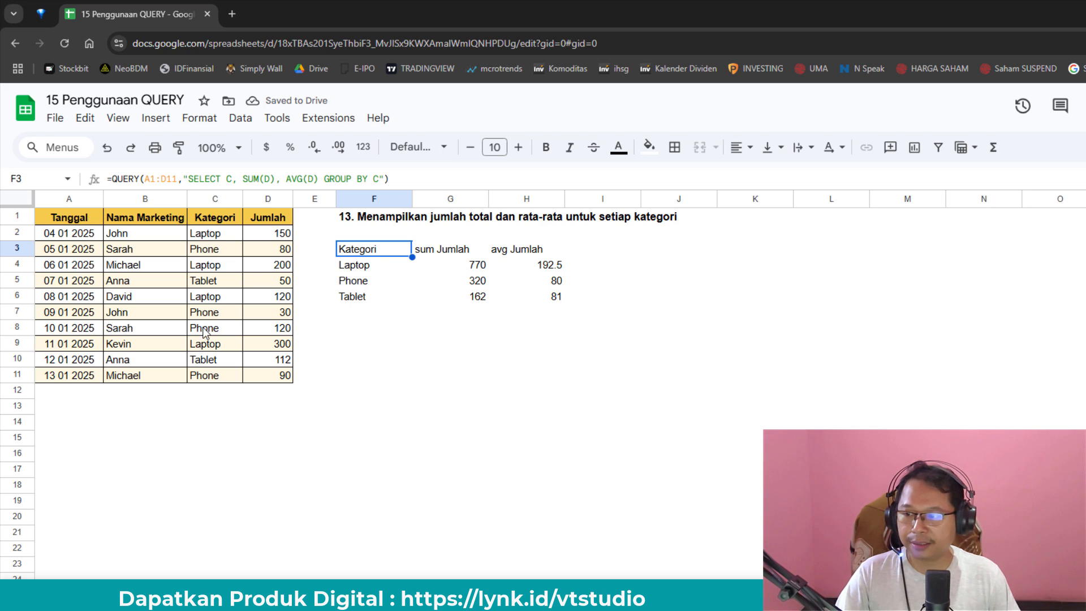
{"action": "left_click", "coordinate": [449, 252]}
{"action": "left_click", "coordinate": [456, 263]}
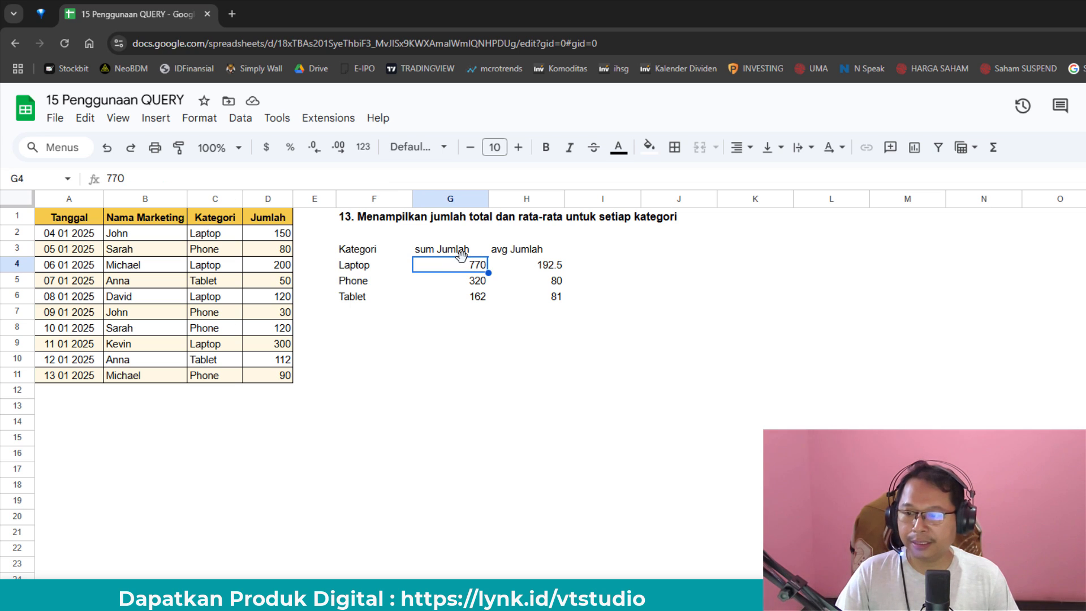
{"action": "left_click", "coordinate": [450, 252]}
{"action": "left_click", "coordinate": [531, 253]}
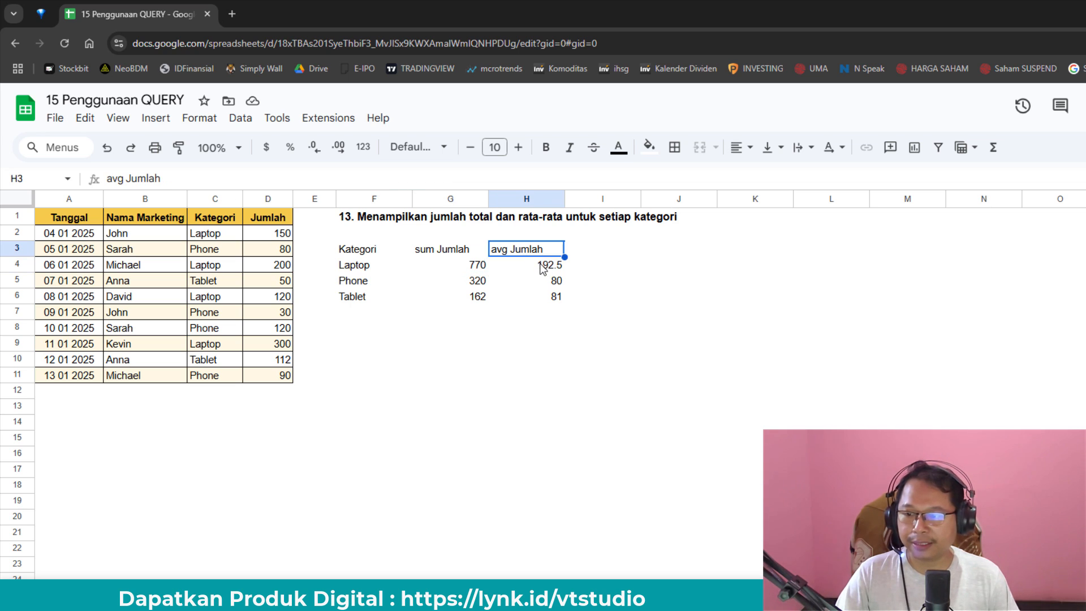
{"action": "left_click", "coordinate": [493, 266]}
{"action": "left_click", "coordinate": [391, 266]}
{"action": "left_click", "coordinate": [470, 269]}
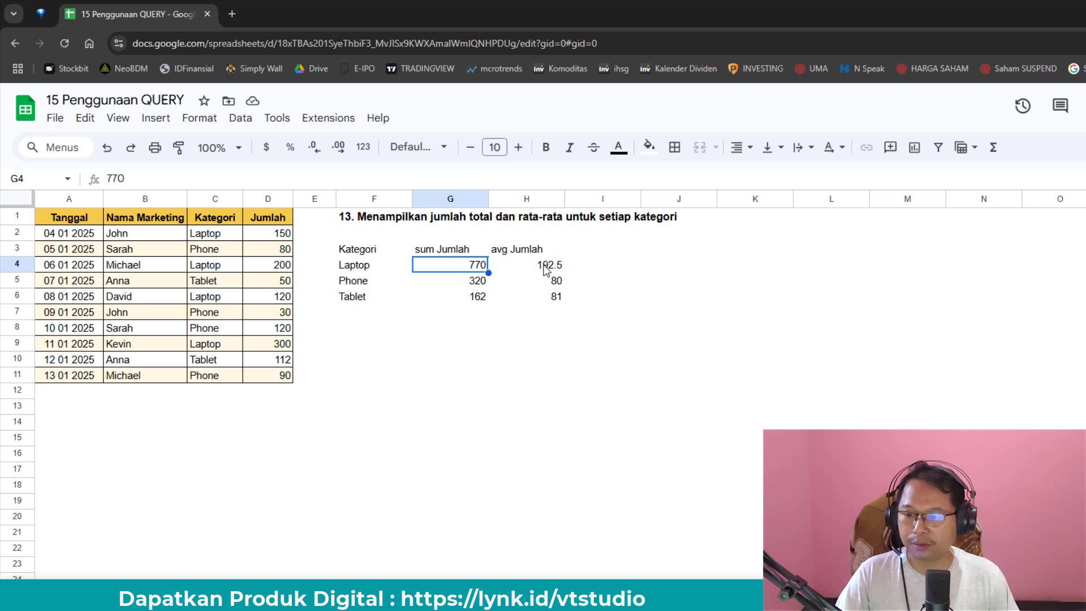
{"action": "left_click", "coordinate": [546, 269]}
{"action": "left_click", "coordinate": [442, 266]}
{"action": "left_click", "coordinate": [540, 268]}
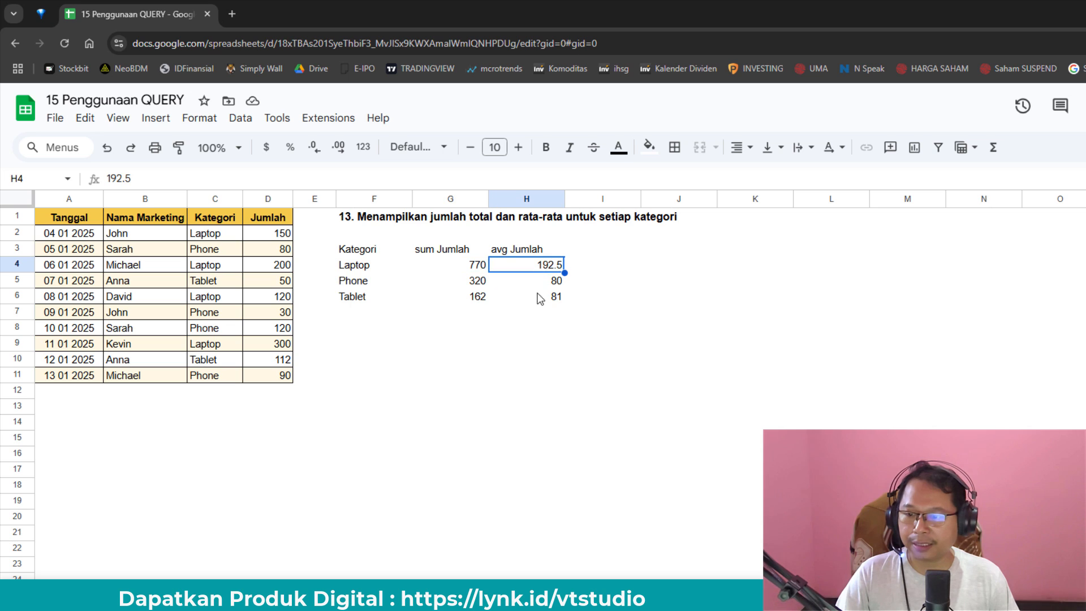
Step: Change the heading reference in F1 to List!A14 to load the title of exercise 14
{"action": "left_click", "coordinate": [342, 215]}
{"action": "left_click", "coordinate": [165, 179]}
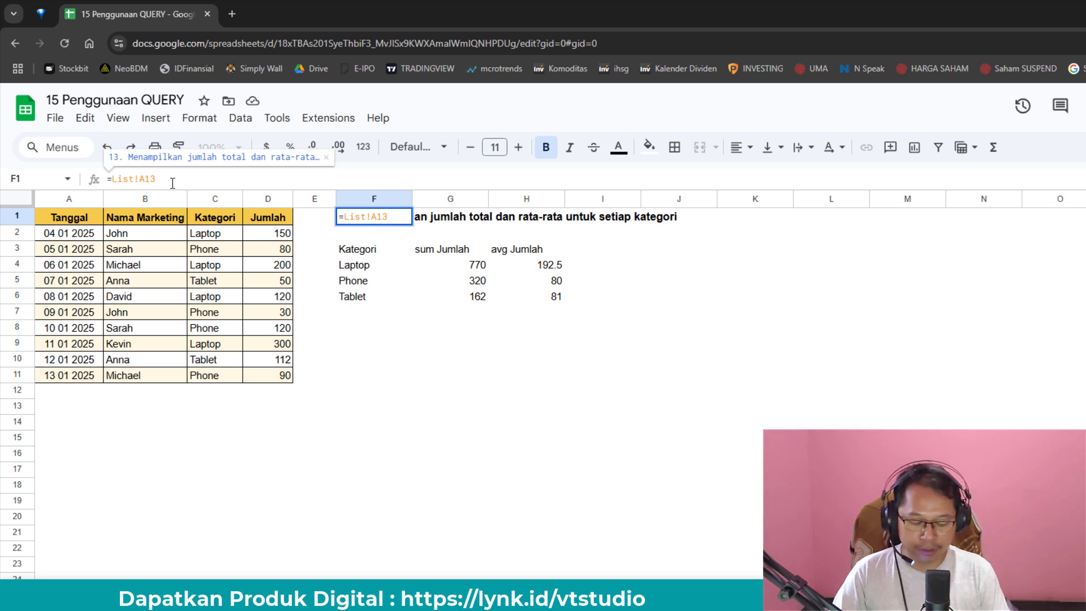
{"action": "key", "text": "BackSpace"}
{"action": "type", "text": "4"}
{"action": "key", "text": "Return"}
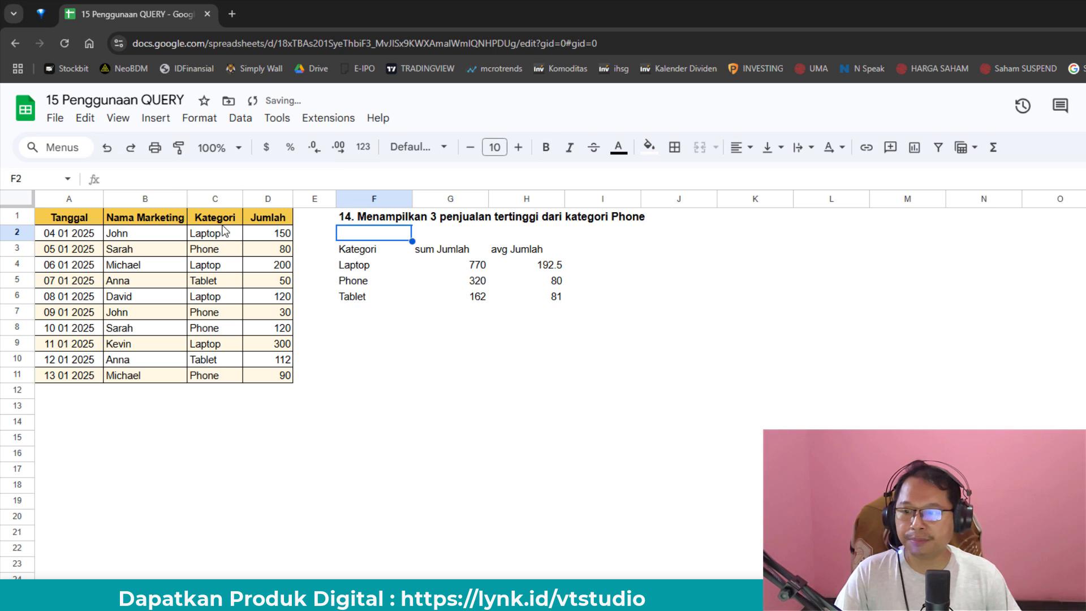
Step: Delete the category query from F3 and begin another QUERY formula there using A1:D11 as the data
{"action": "left_click", "coordinate": [360, 255]}
{"action": "key", "text": "Delete"}
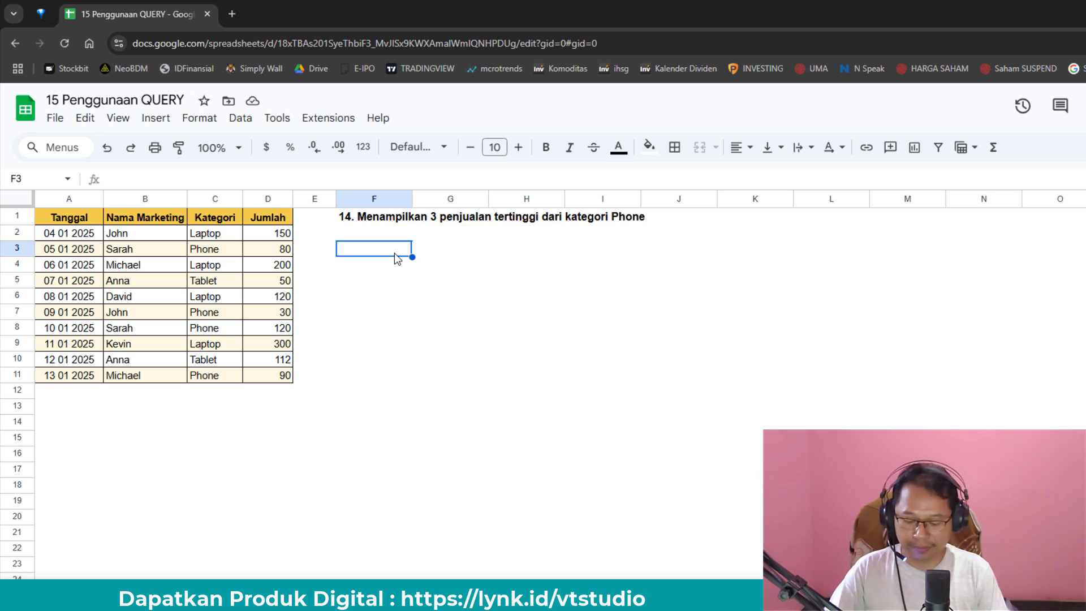
{"action": "type", "text": "=QU"}
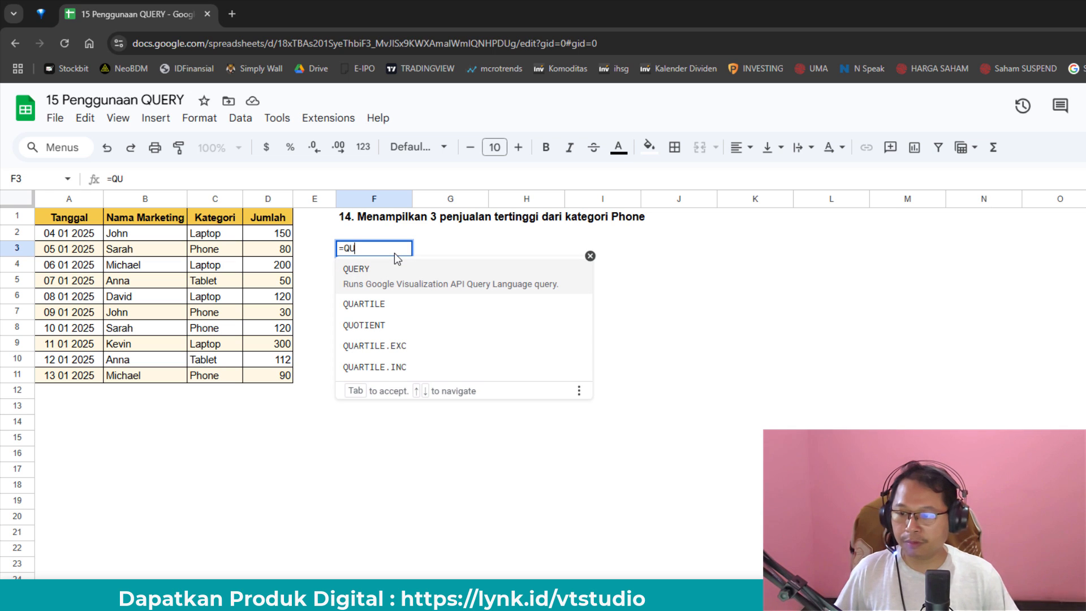
{"action": "left_click", "coordinate": [377, 276]}
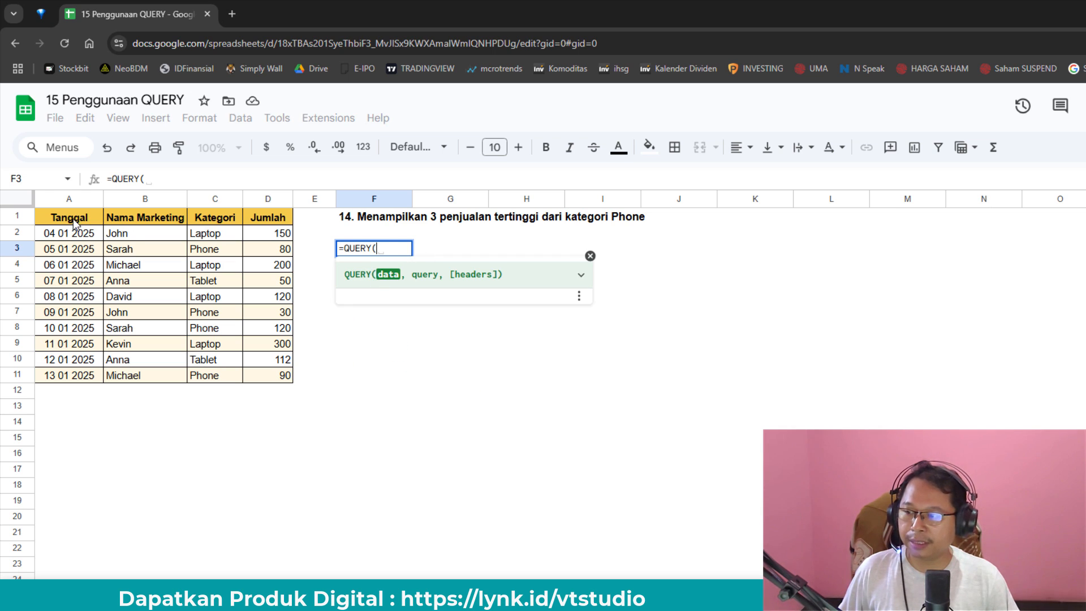
{"action": "left_click_drag", "start_coordinate": [73, 218], "coordinate": [269, 374]}
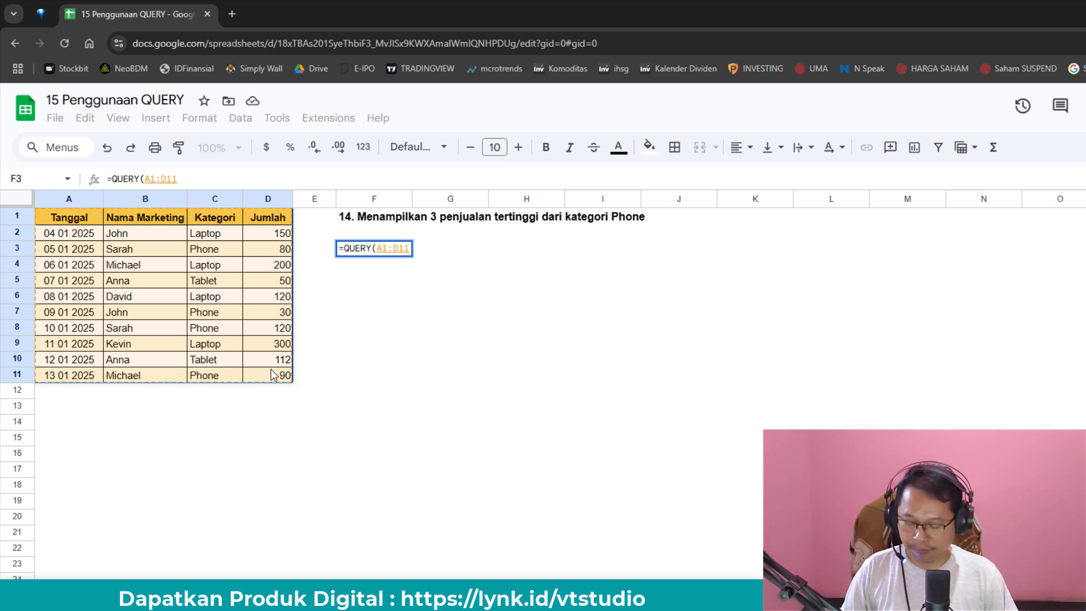
Step: Continue the F3 formula with the query text SELECT B, D WHERE C='Phone'
{"action": "type", "text": ",\"SE"}
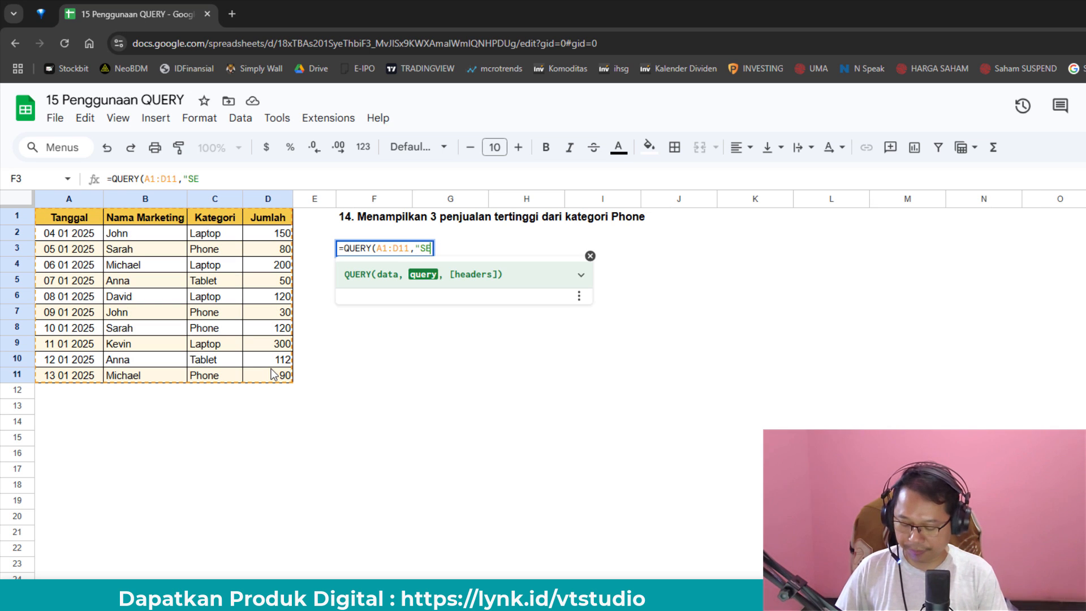
{"action": "type", "text": "LECT"}
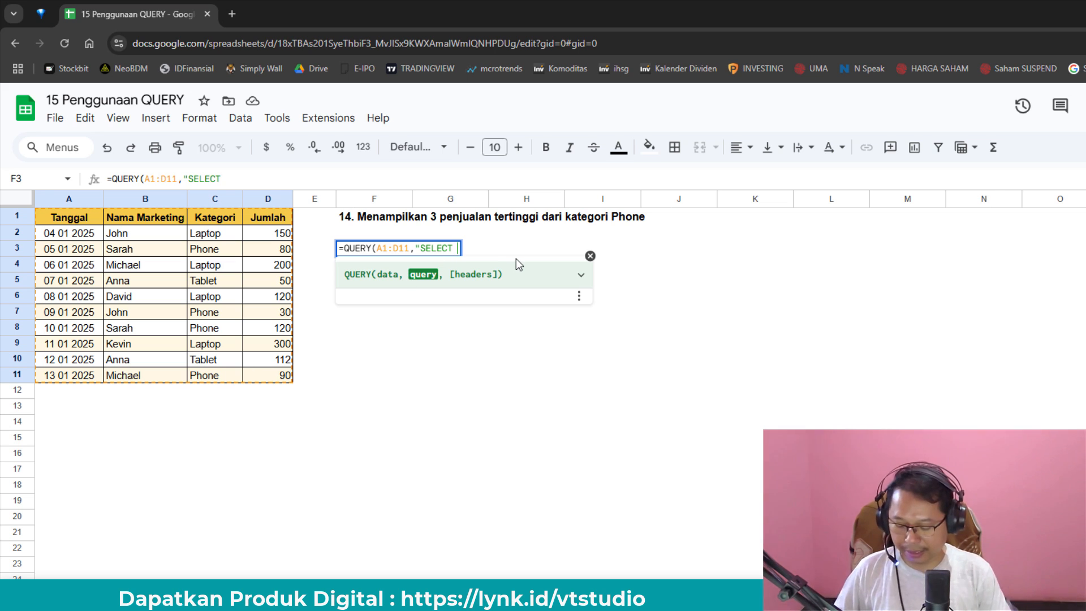
{"action": "type", "text": "B,"}
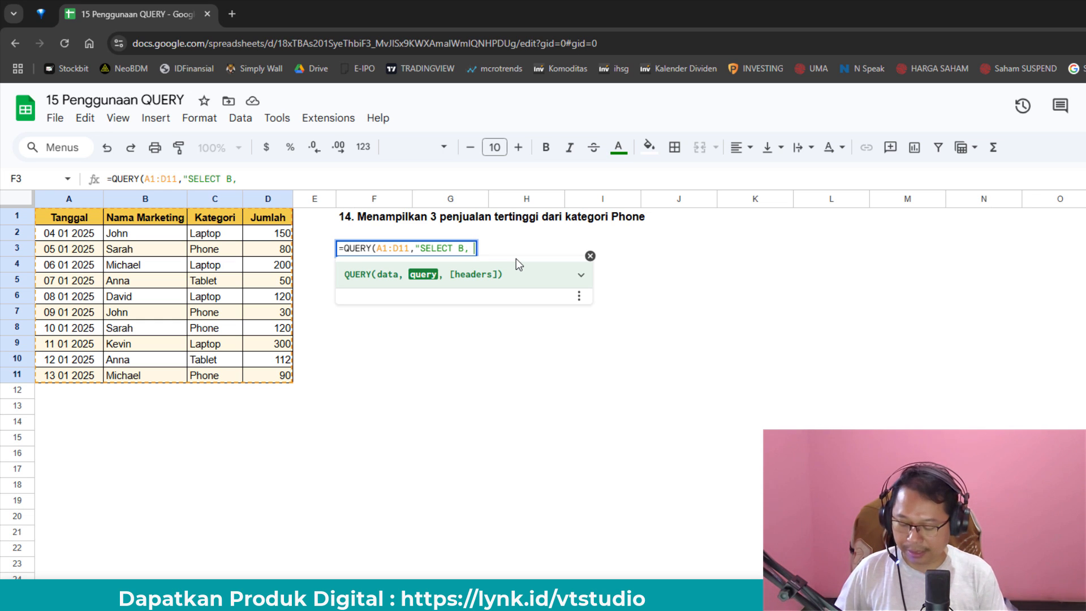
{"action": "type", "text": "D"}
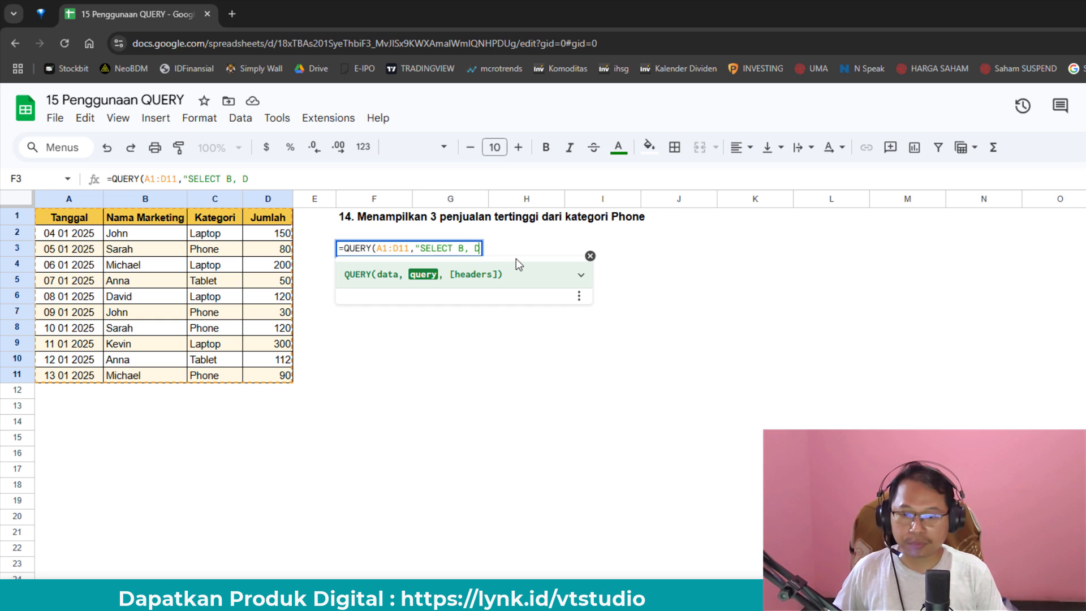
{"action": "type", "text": " WHERE"}
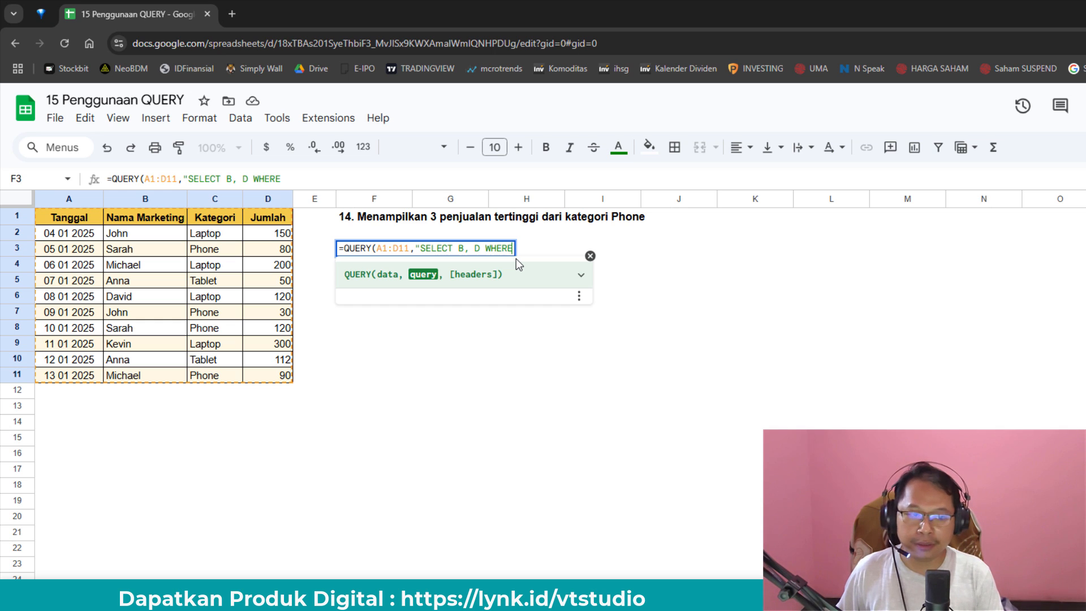
{"action": "type", "text": "C='"}
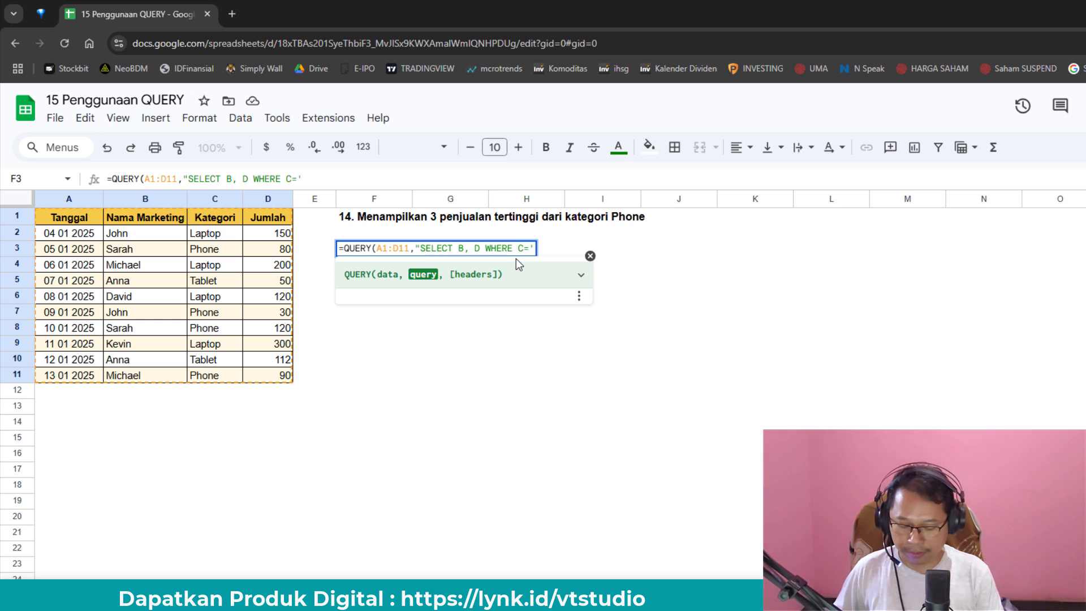
{"action": "type", "text": "Phon"}
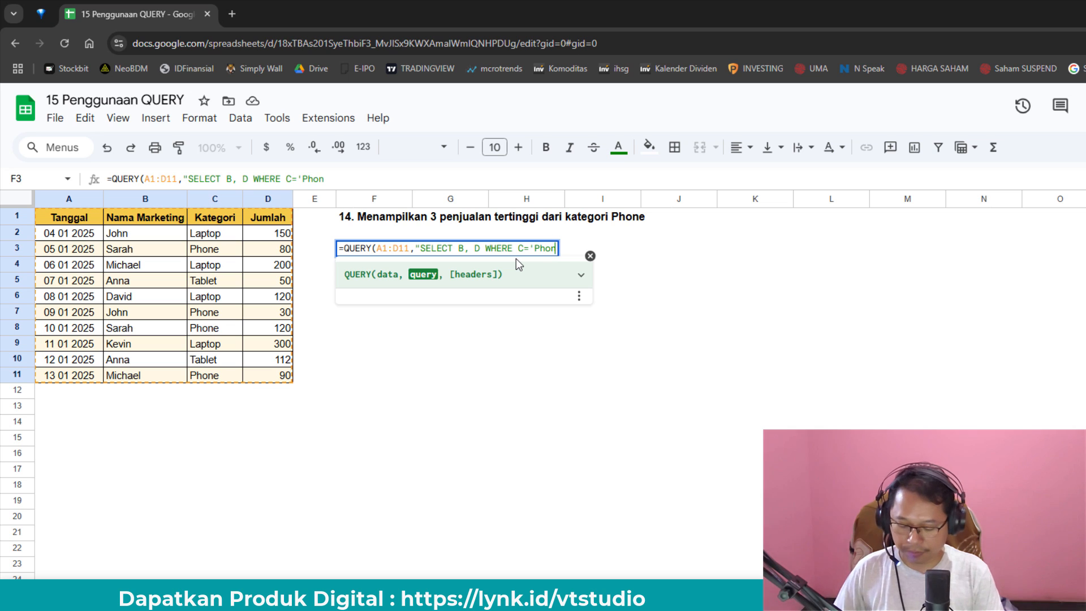
{"action": "type", "text": "e'"}
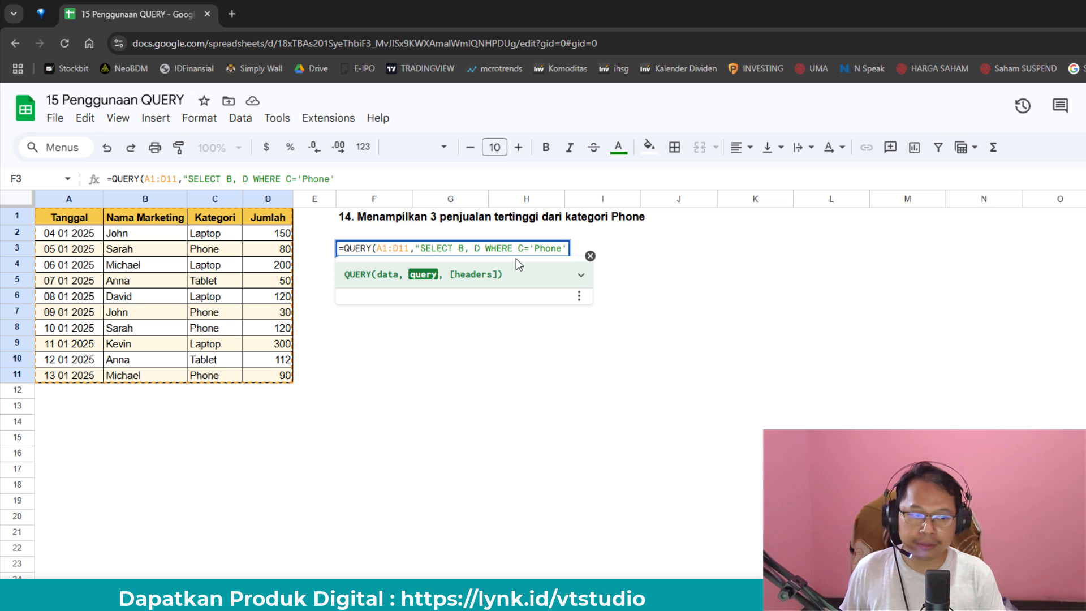
Step: Complete the F3 query with ORDER BY D DESC LIMIT 3 and enter the formula
{"action": "type", "text": "O"}
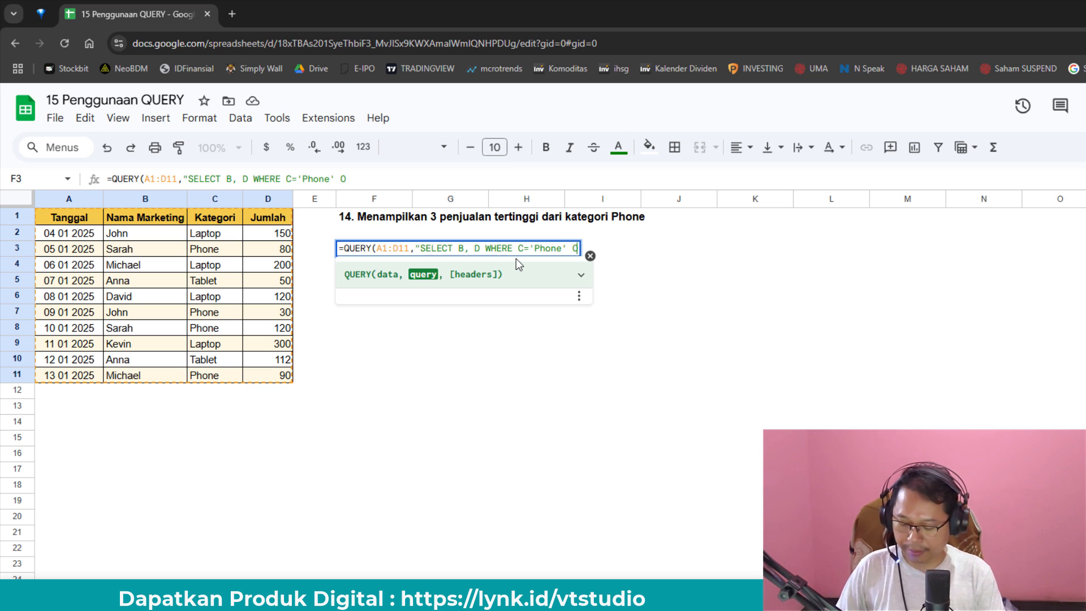
{"action": "type", "text": "RDER BY"}
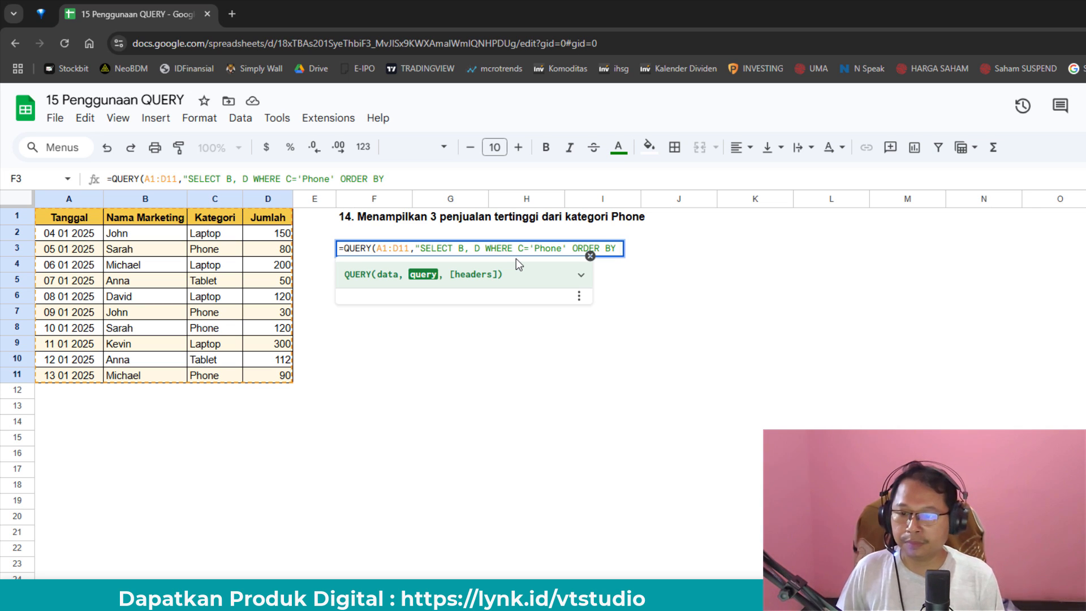
{"action": "type", "text": "D"}
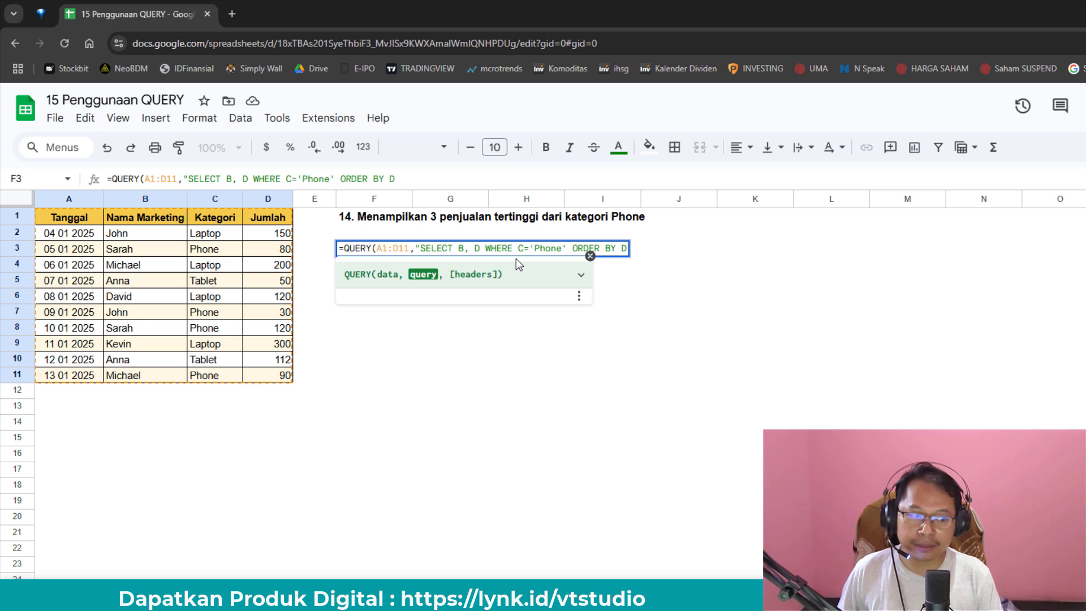
{"action": "type", "text": " D"}
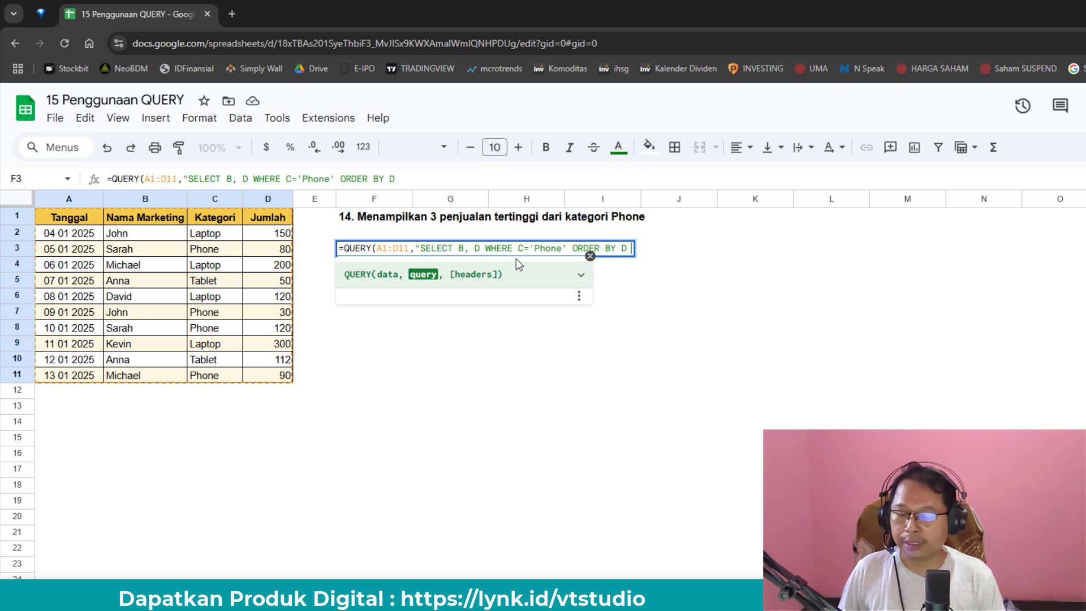
{"action": "type", "text": "DESC"}
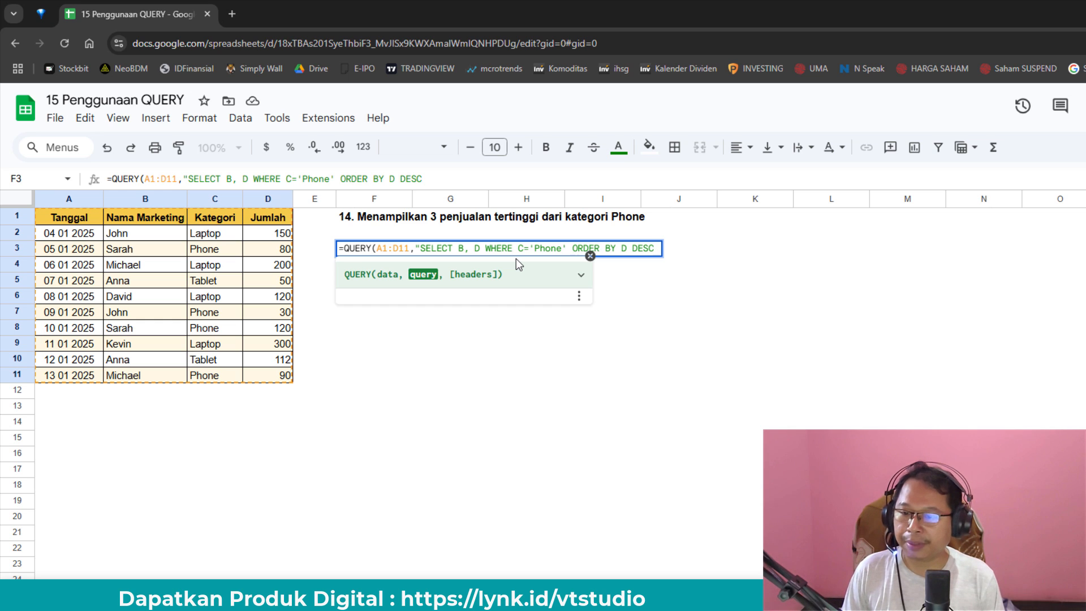
{"action": "type", "text": " LIMIT "}
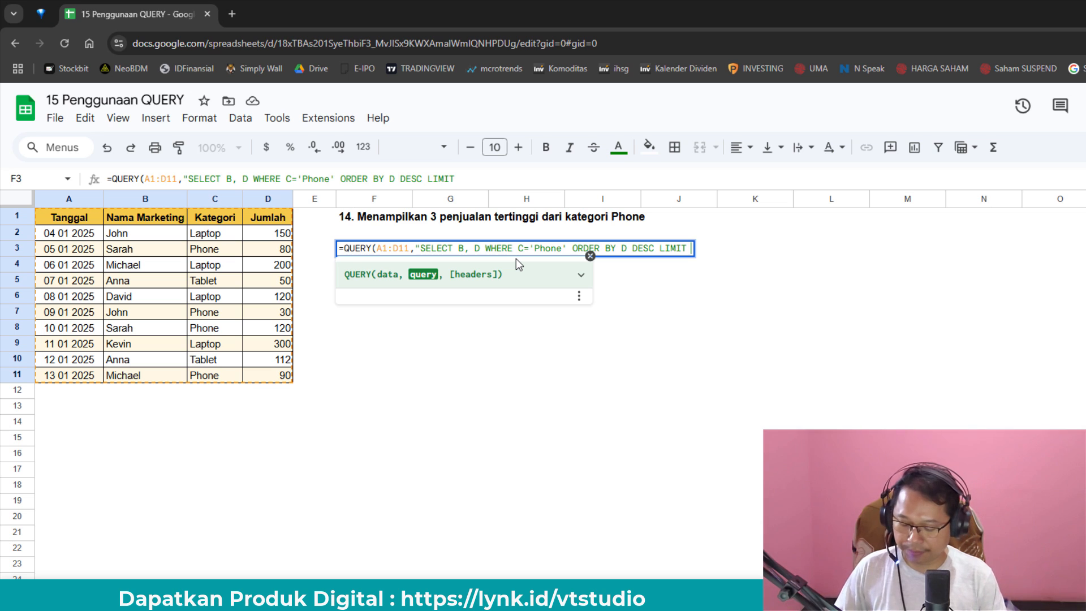
{"action": "type", "text": "3\""}
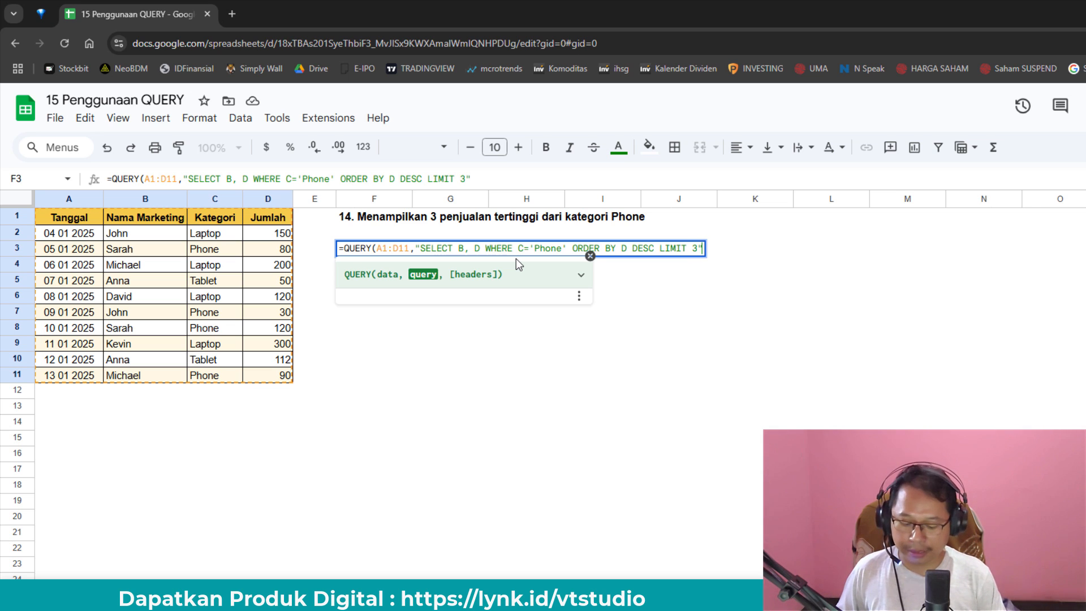
{"action": "type", "text": ")"}
{"action": "key", "text": "Return"}
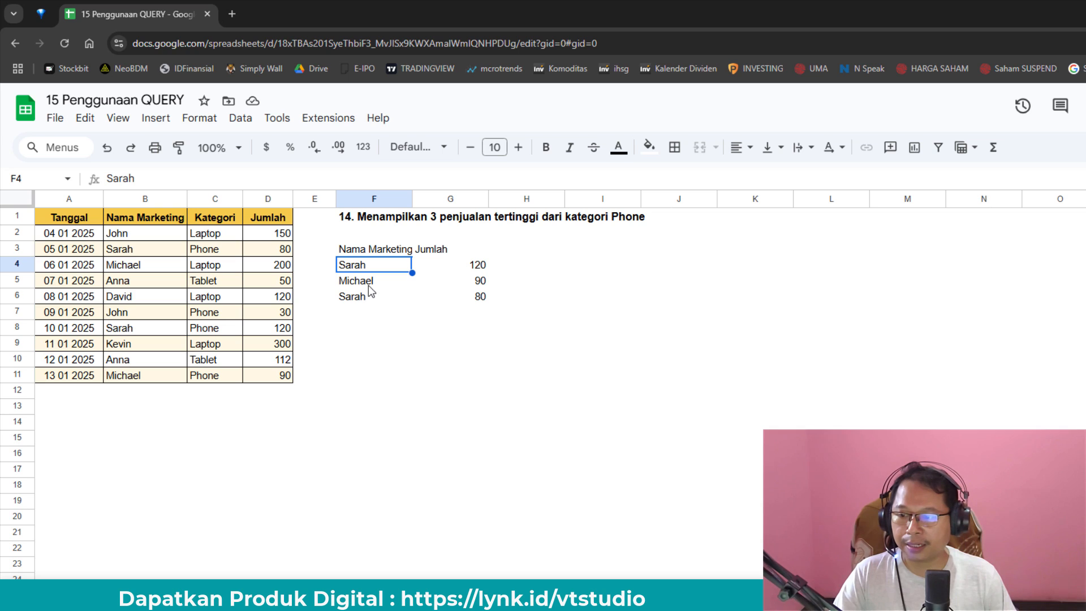
Step: Check the marketing names and amounts in the rows returned by the Phone query
{"action": "left_click", "coordinate": [370, 300]}
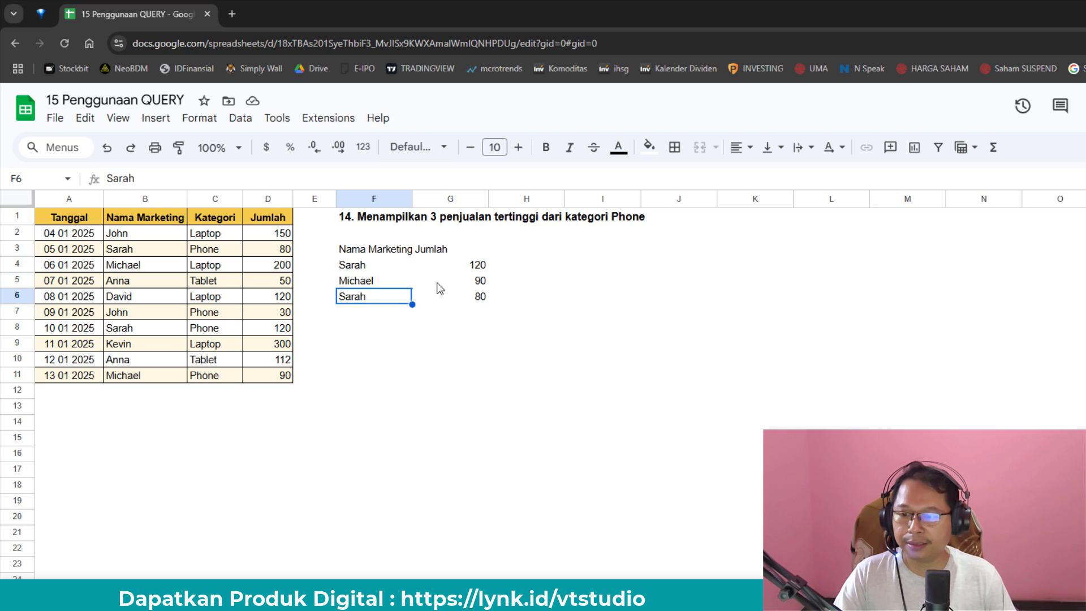
{"action": "left_click", "coordinate": [484, 267]}
{"action": "left_click", "coordinate": [483, 283]}
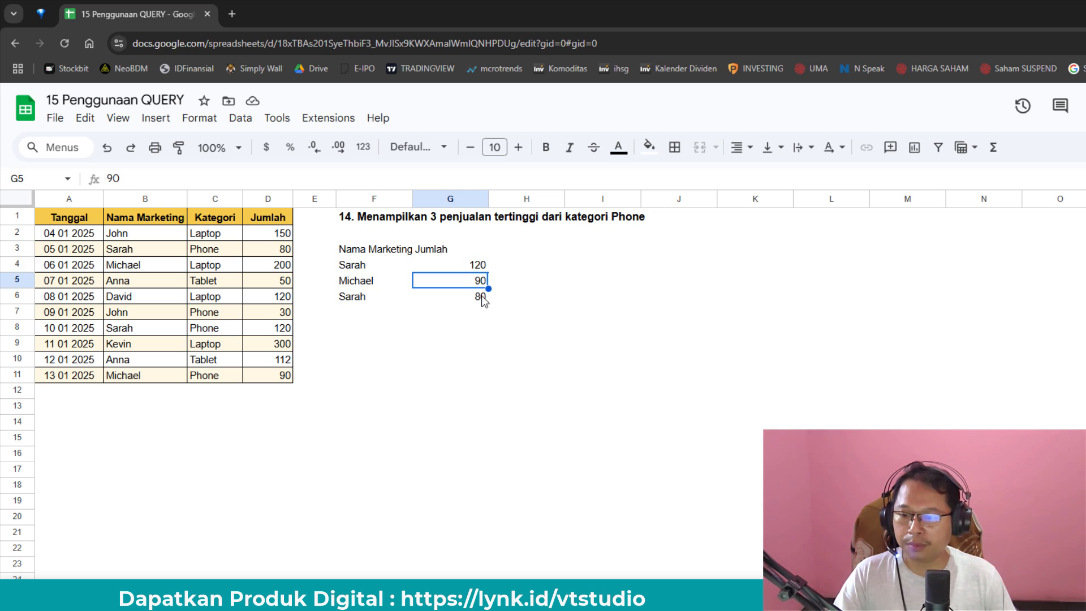
{"action": "left_click", "coordinate": [481, 296]}
{"action": "left_click", "coordinate": [354, 268]}
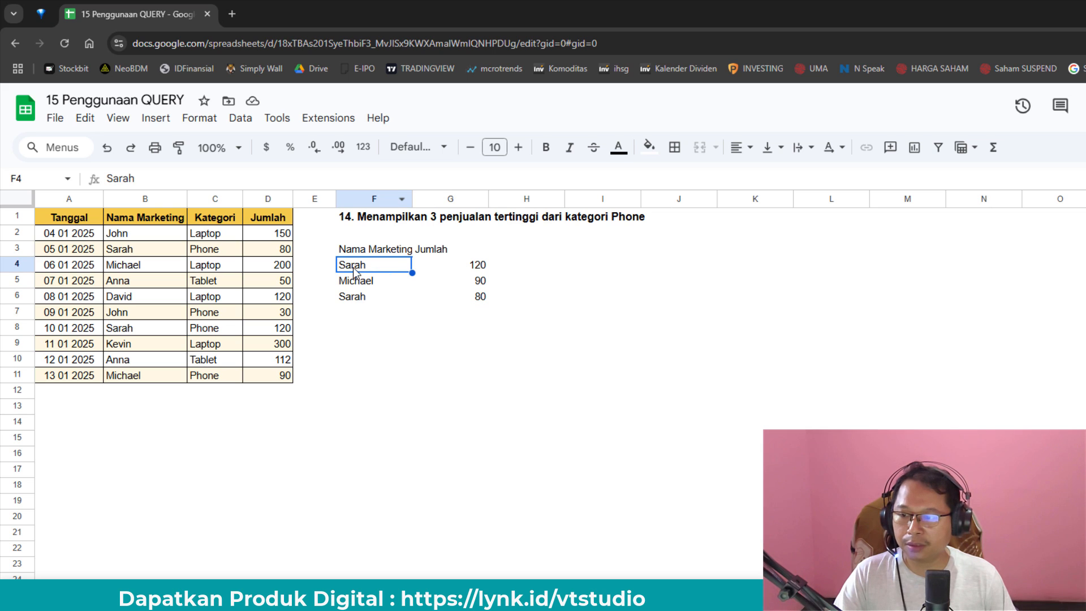
Step: Change the LIMIT value in the F3 query to 2, enter the formula and check the returned rows
{"action": "left_click", "coordinate": [368, 252]}
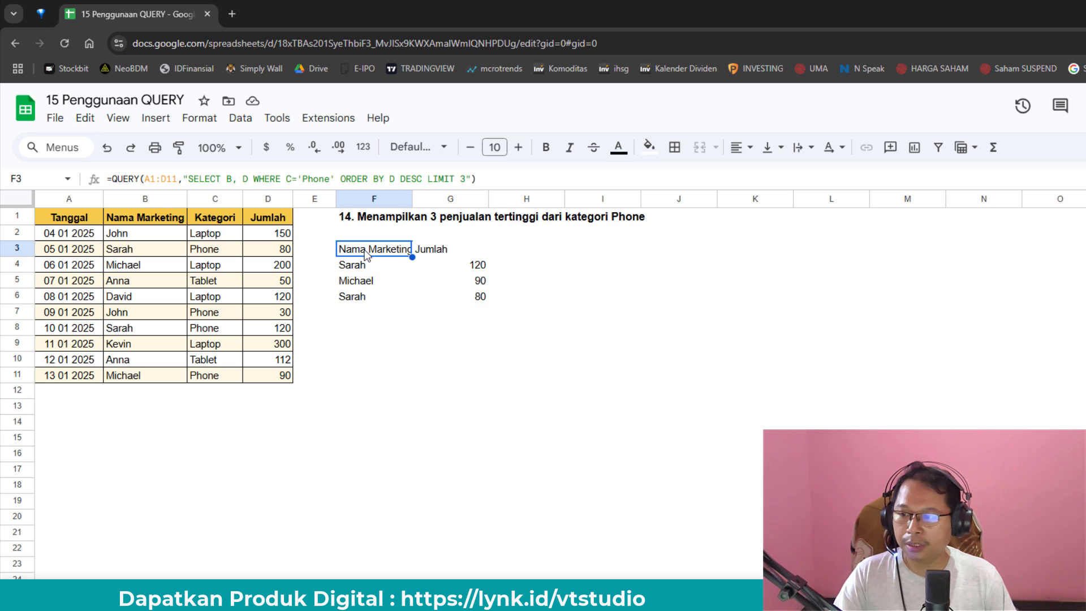
{"action": "left_click", "coordinate": [465, 180]}
{"action": "key", "text": "BackSpace"}
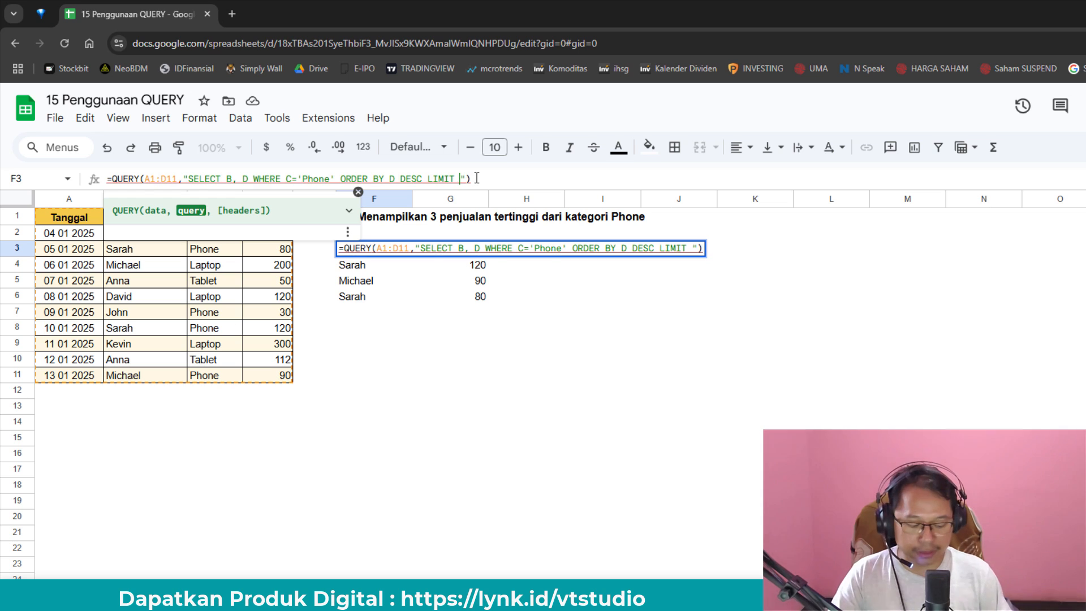
{"action": "type", "text": "2"}
{"action": "key", "text": "Return"}
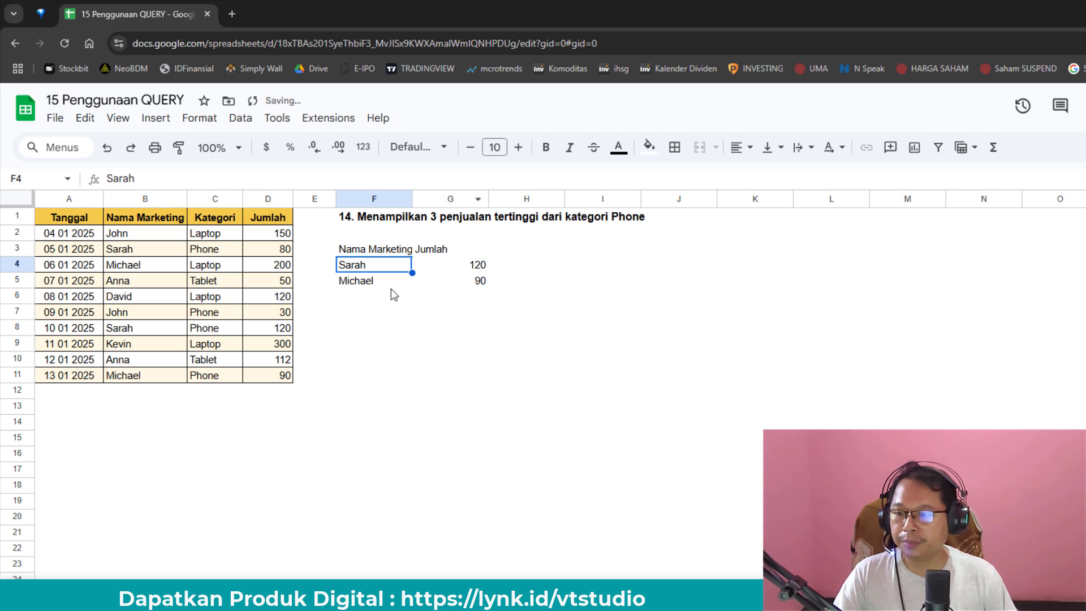
{"action": "left_click", "coordinate": [369, 281]}
{"action": "left_click", "coordinate": [369, 266]}
{"action": "left_click", "coordinate": [368, 280]}
{"action": "left_click", "coordinate": [366, 267]}
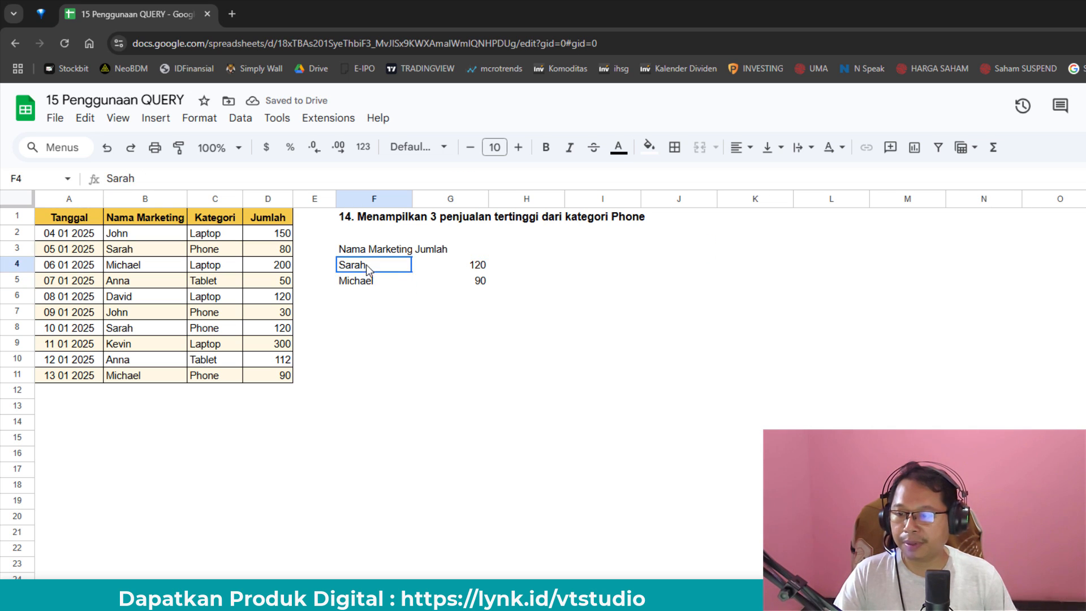
{"action": "left_click", "coordinate": [369, 283]}
{"action": "left_click", "coordinate": [367, 249]}
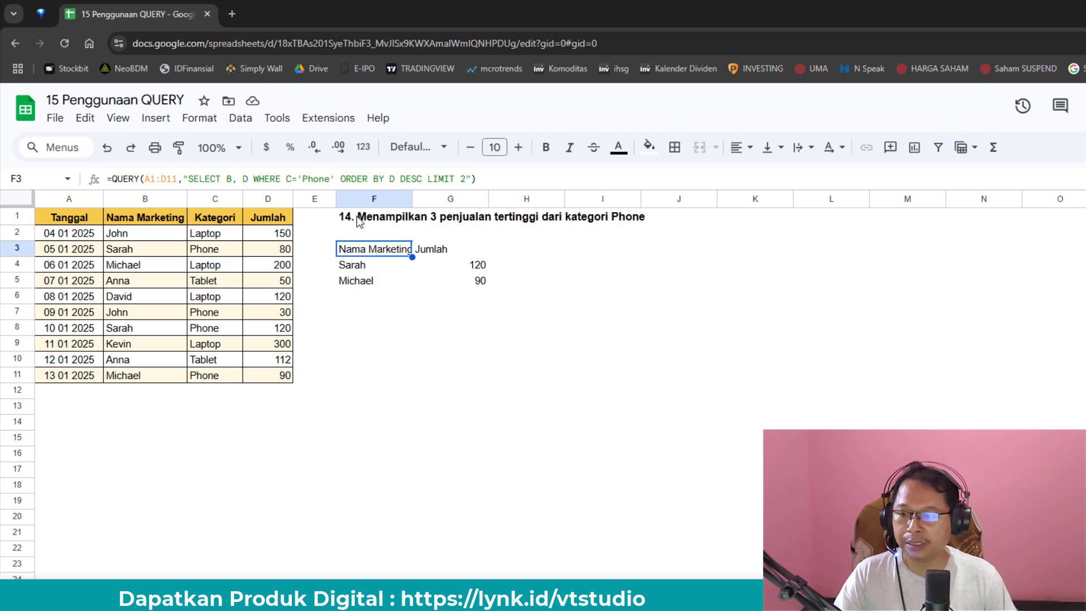
Step: Change the heading reference in F1 to List!A15 to load the title of exercise 15
{"action": "left_click", "coordinate": [353, 218]}
{"action": "left_click", "coordinate": [165, 180]}
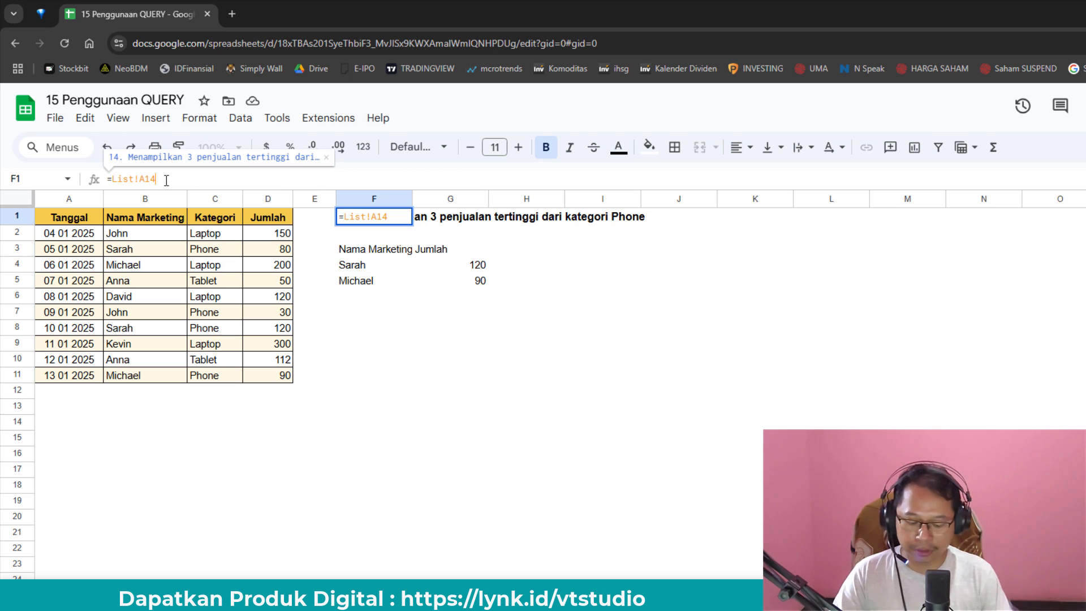
{"action": "key", "text": "BackSpace"}
{"action": "type", "text": "5"}
{"action": "key", "text": "Return"}
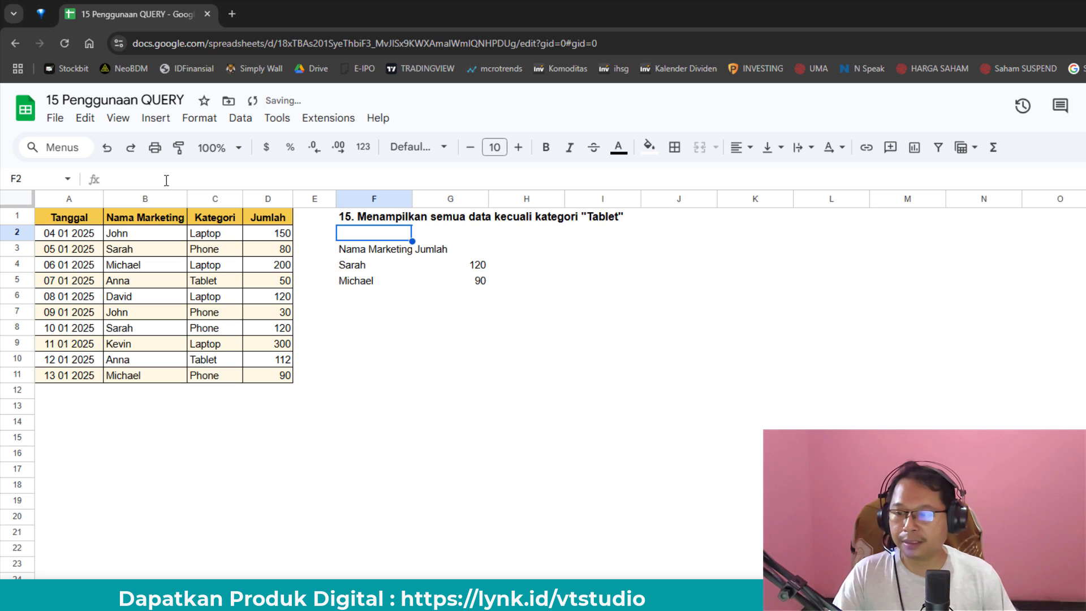
Step: Delete the Phone query from F3 and start a new QUERY formula there with A1:D11 as the data
{"action": "left_click", "coordinate": [374, 252]}
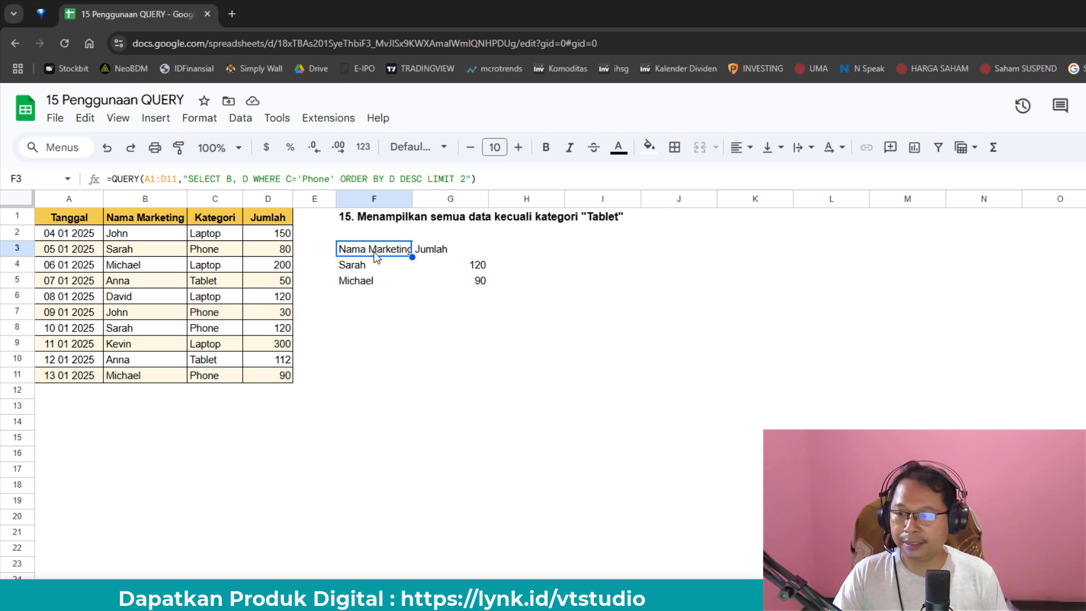
{"action": "key", "text": "Delete"}
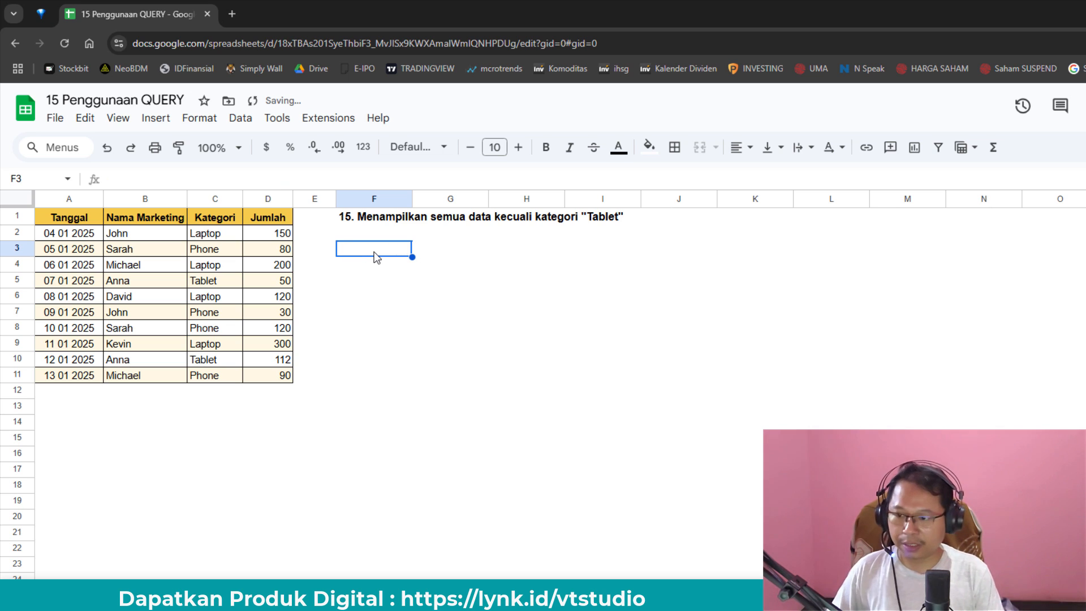
{"action": "type", "text": "="}
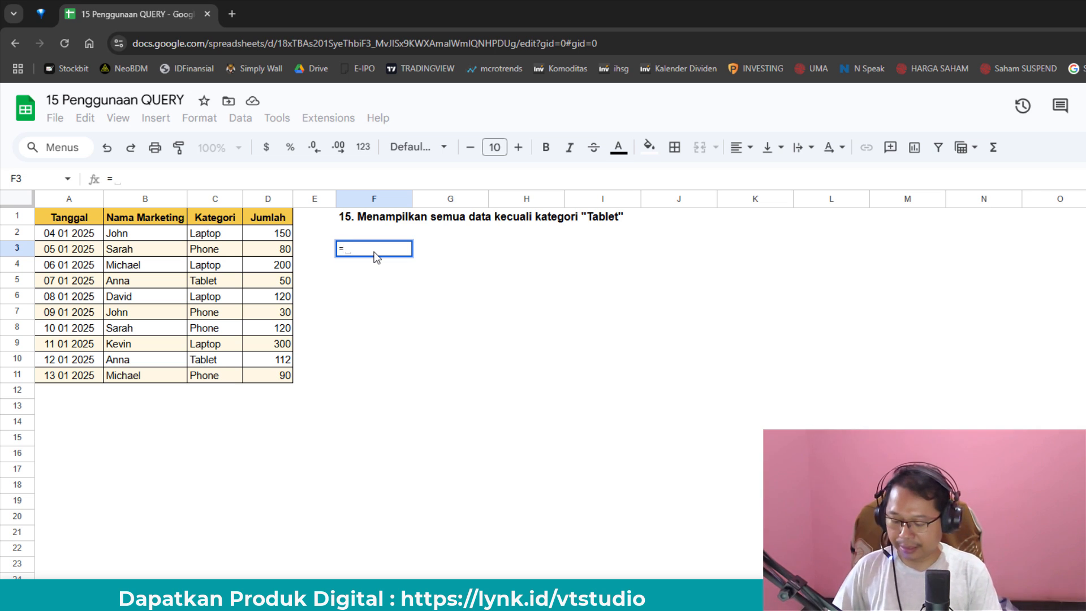
{"action": "type", "text": "QUE"}
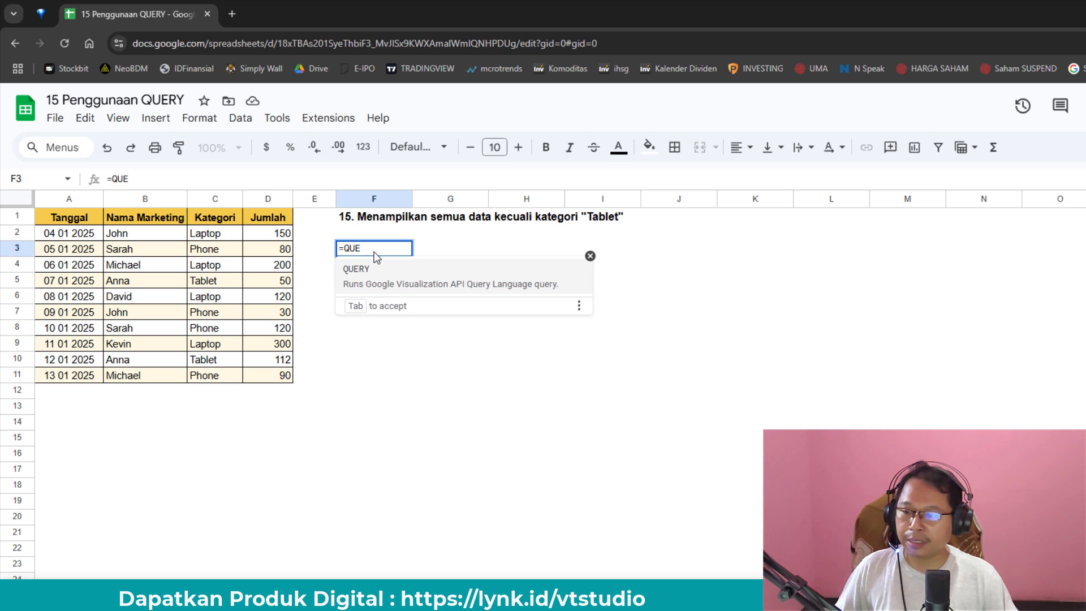
{"action": "key", "text": "Tab"}
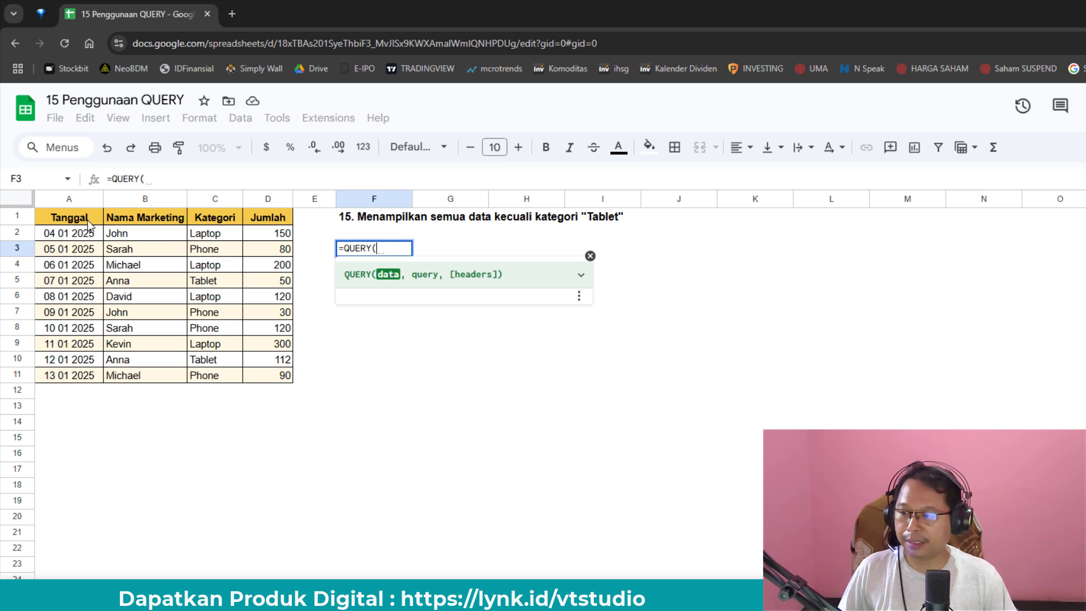
{"action": "left_click_drag", "start_coordinate": [89, 224], "coordinate": [285, 373]}
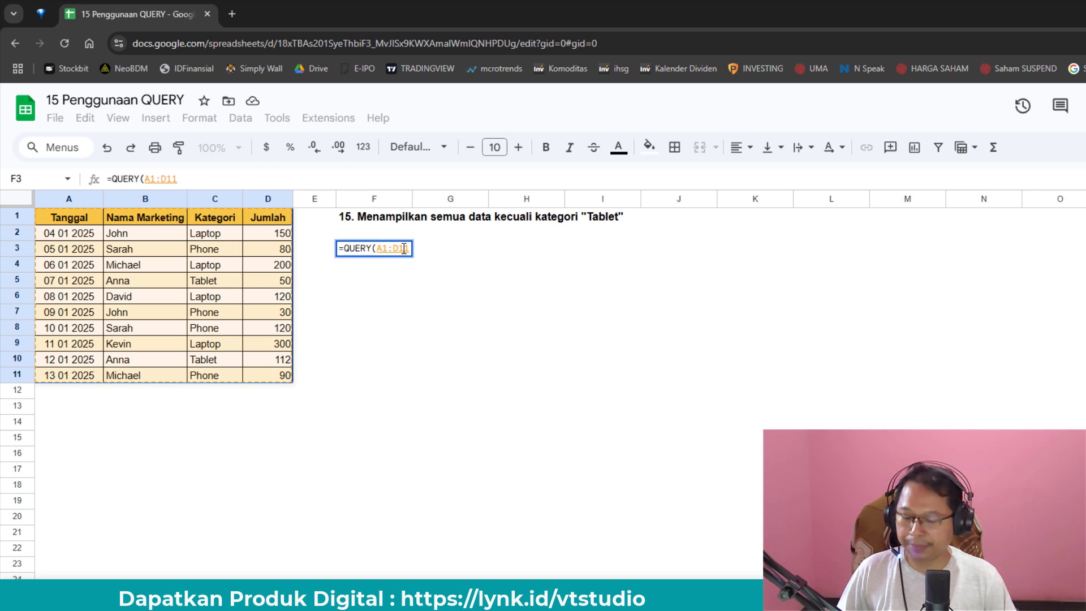
Step: Complete the F3 QUERY formula with the query string "SELECT * WHERE C!='Tablet'" and enter it
{"action": "type", "text": ",\"S"}
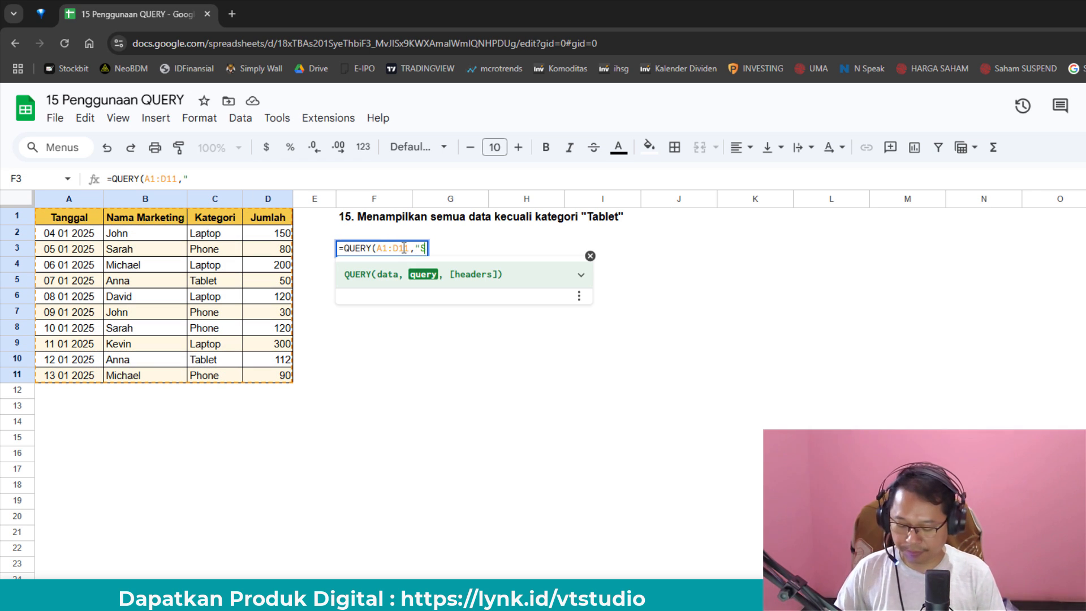
{"action": "type", "text": "ELECT "}
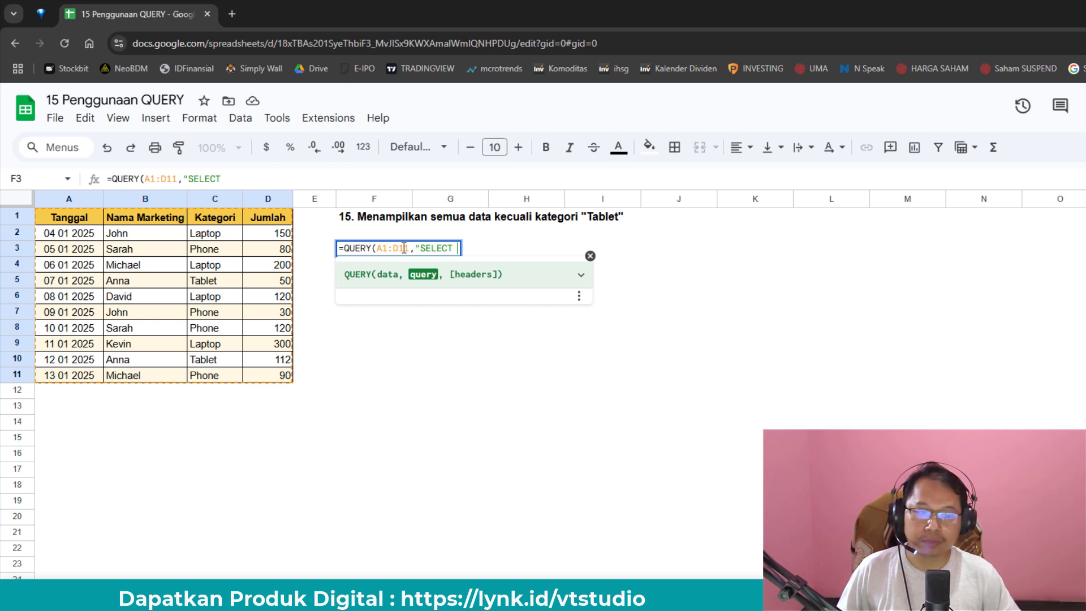
{"action": "type", "text": "*"}
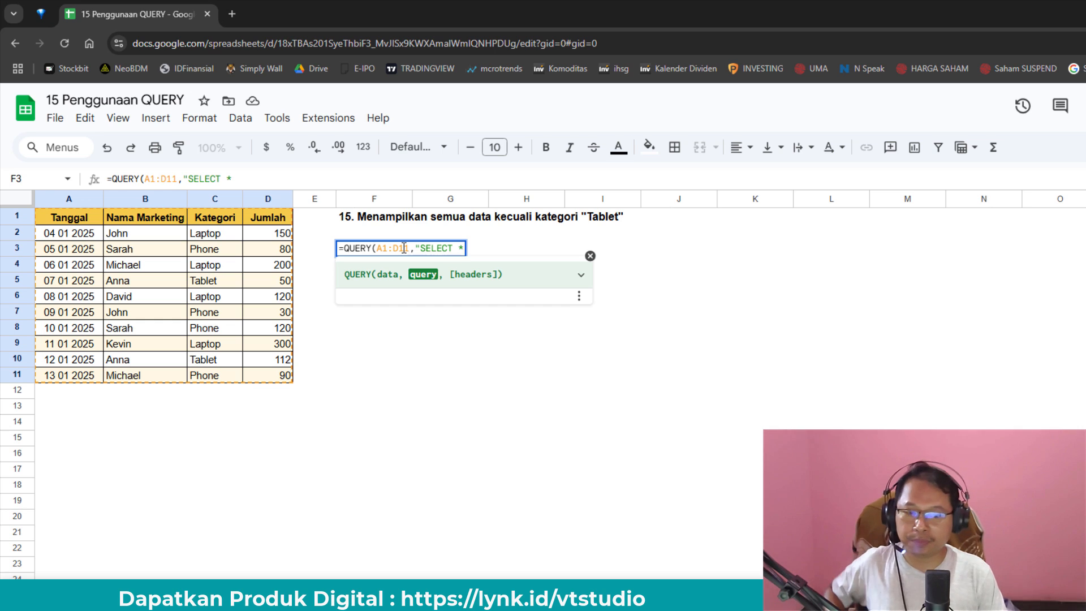
{"action": "type", "text": " W"}
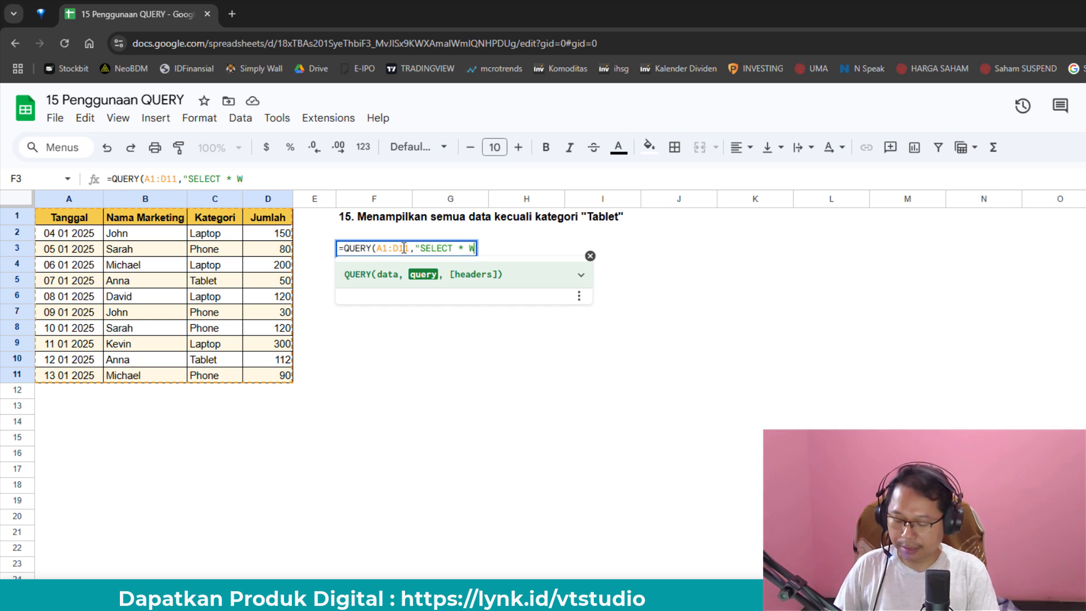
{"action": "type", "text": "HERE"}
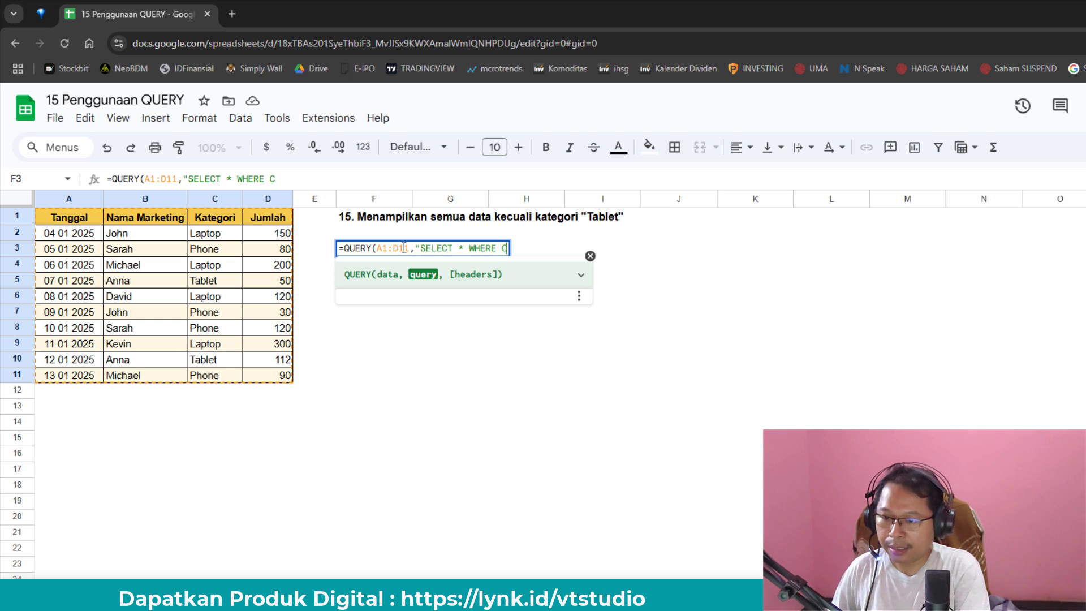
{"action": "type", "text": "!"}
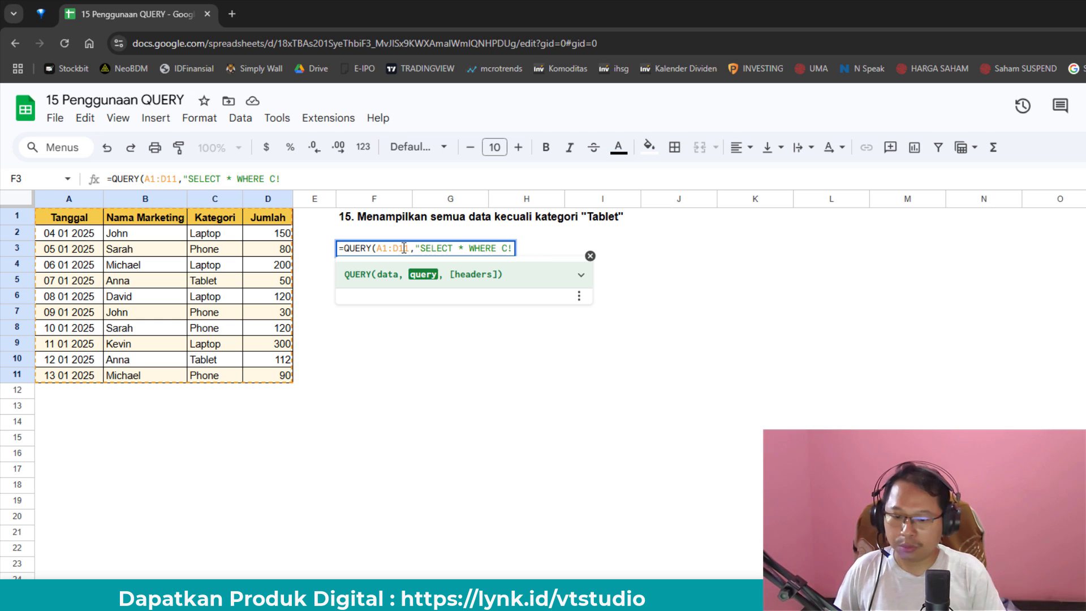
{"action": "type", "text": "="}
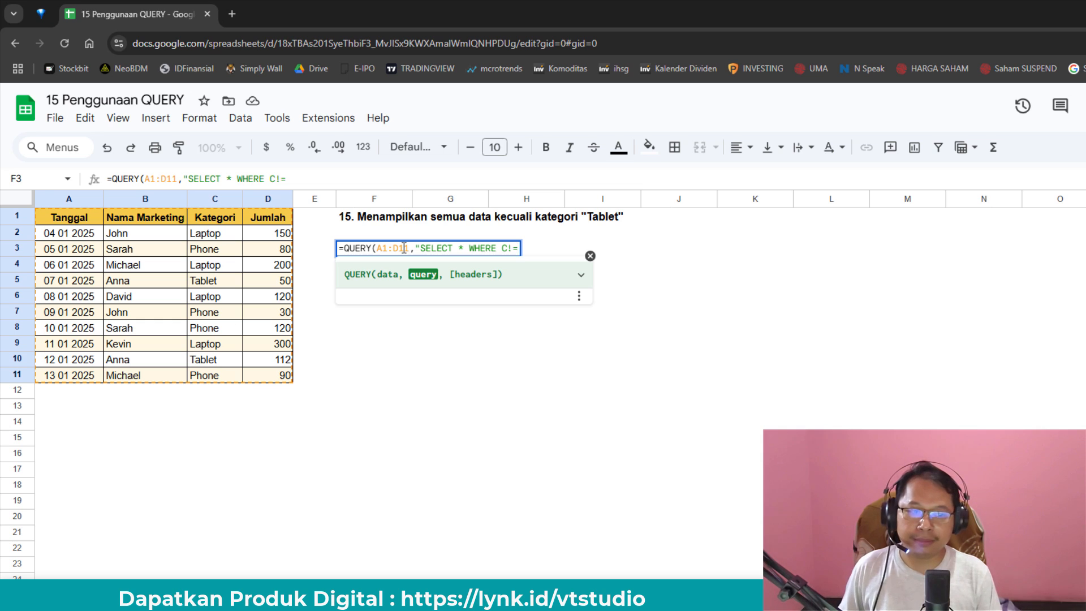
{"action": "type", "text": "'"}
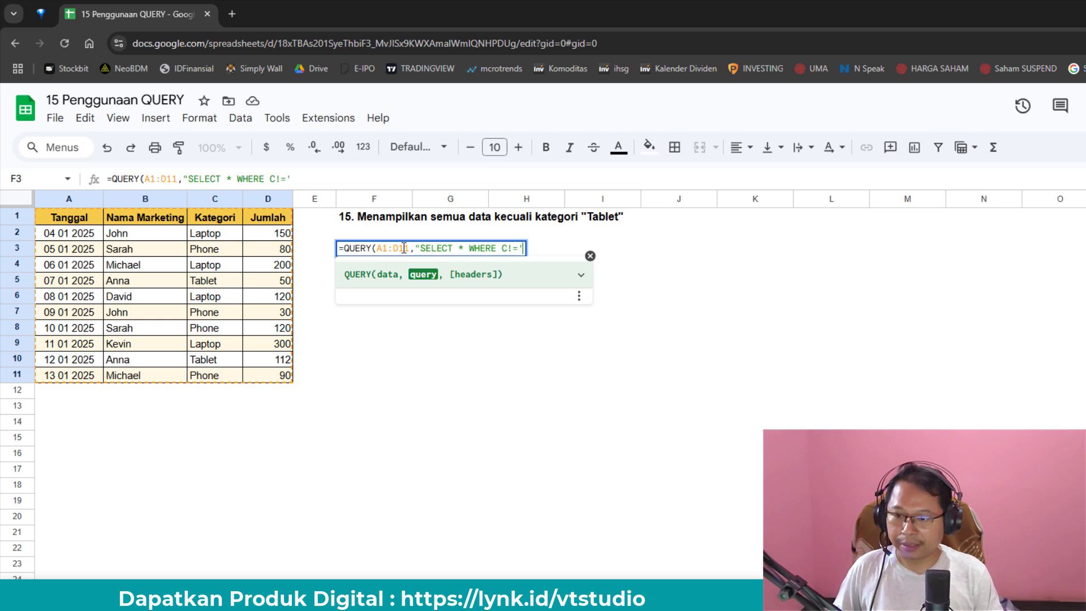
{"action": "type", "text": "Tablet"}
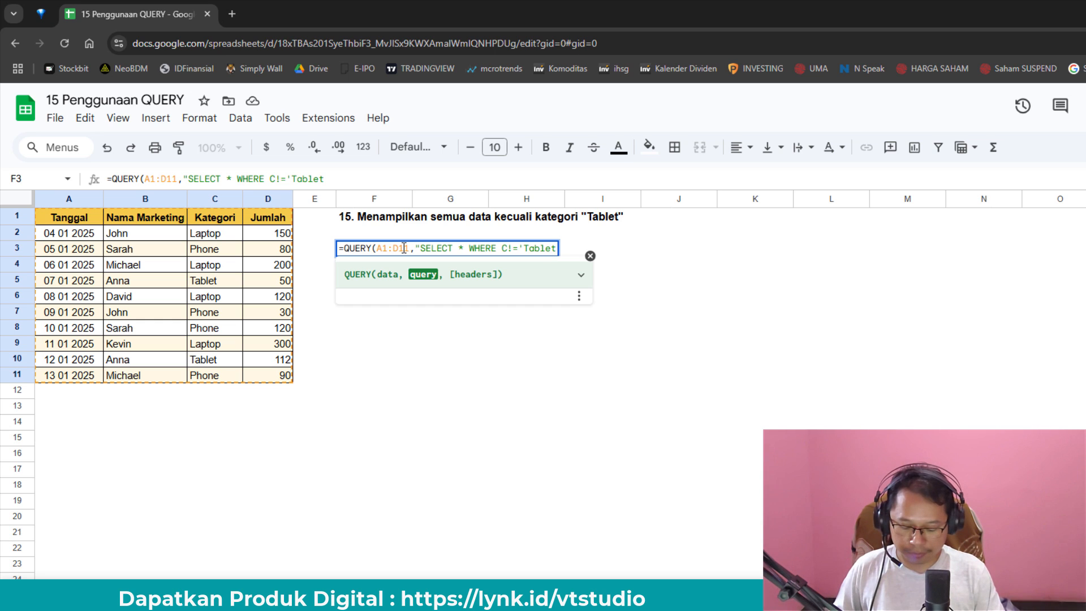
{"action": "type", "text": "'\")"}
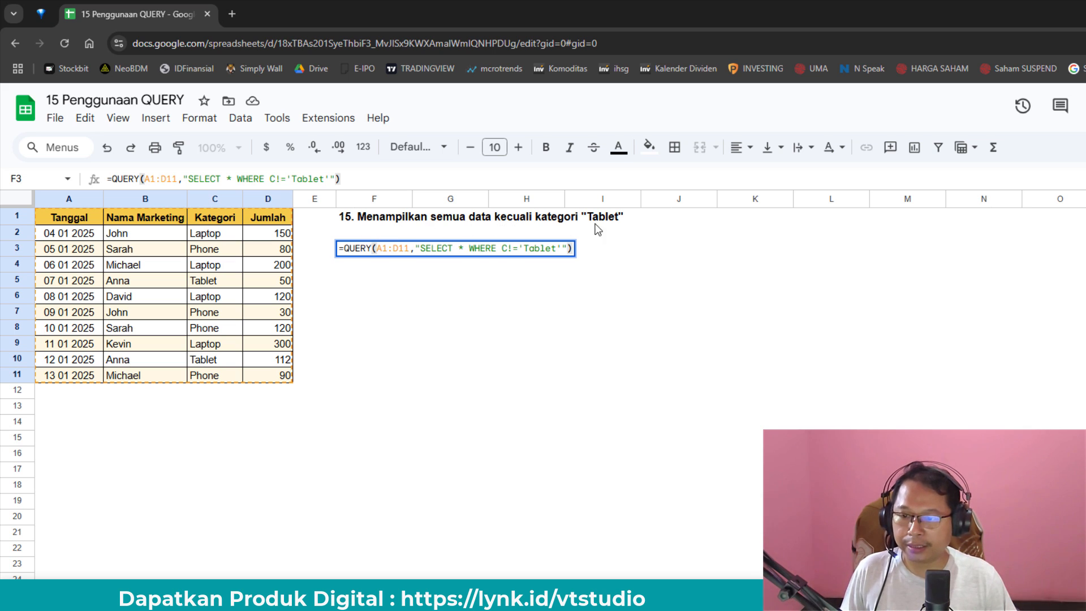
{"action": "key", "text": "Return"}
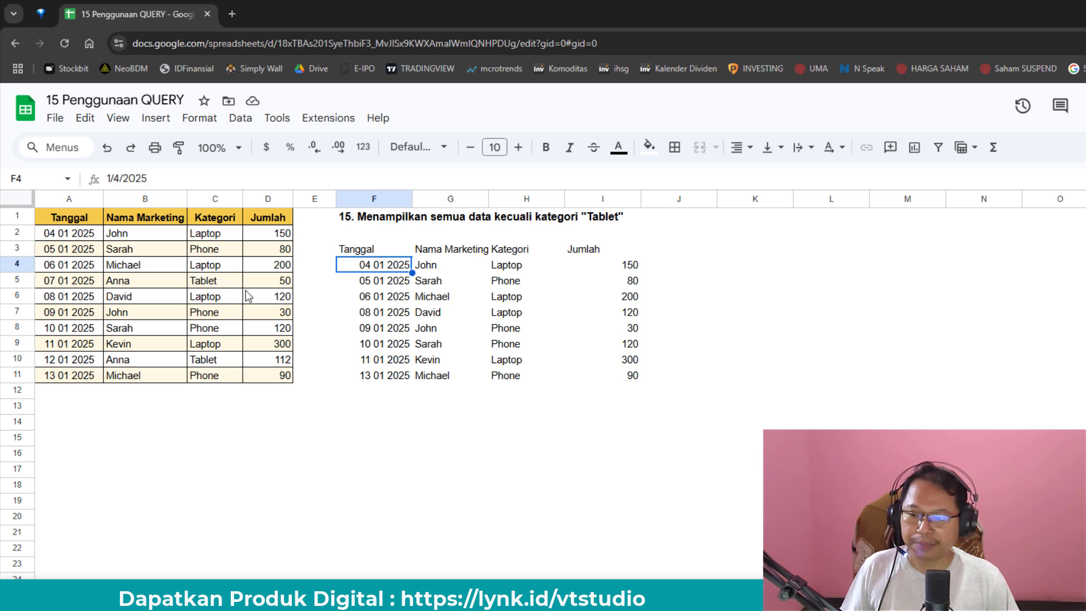
Step: Check the Kategori values in the rows returned by the query and review the formula in F3
{"action": "left_click", "coordinate": [512, 377]}
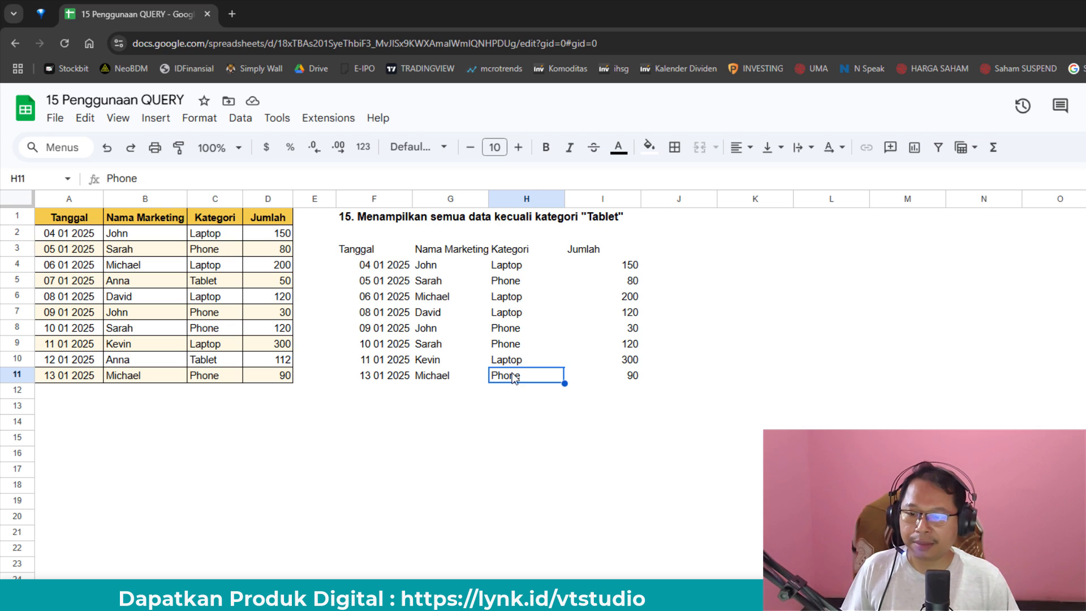
{"action": "left_click", "coordinate": [513, 267]}
{"action": "left_click", "coordinate": [516, 285]}
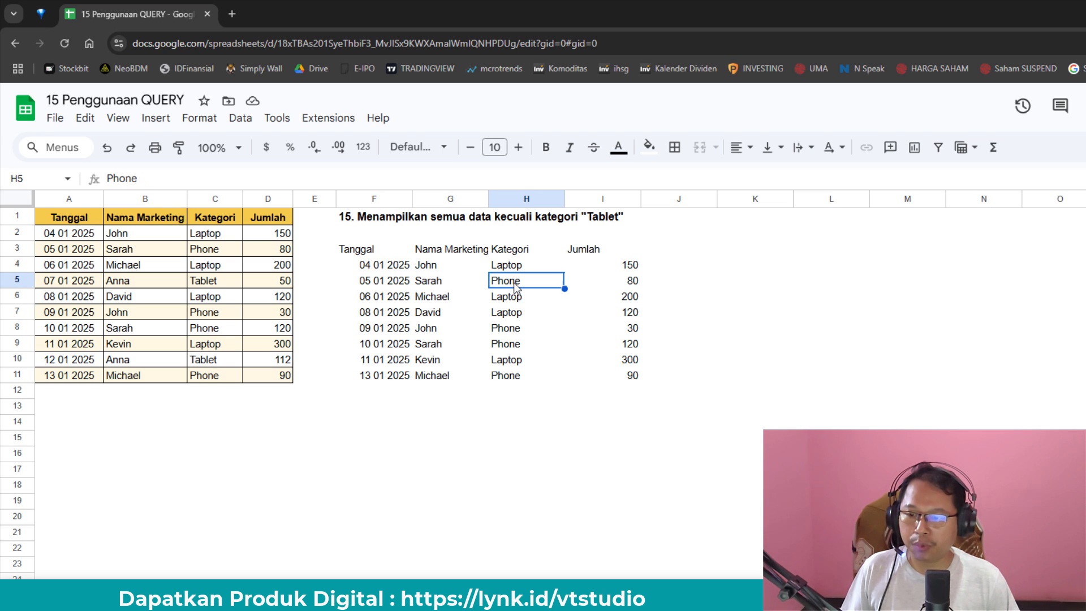
{"action": "left_click", "coordinate": [509, 332]}
{"action": "left_click", "coordinate": [365, 249]}
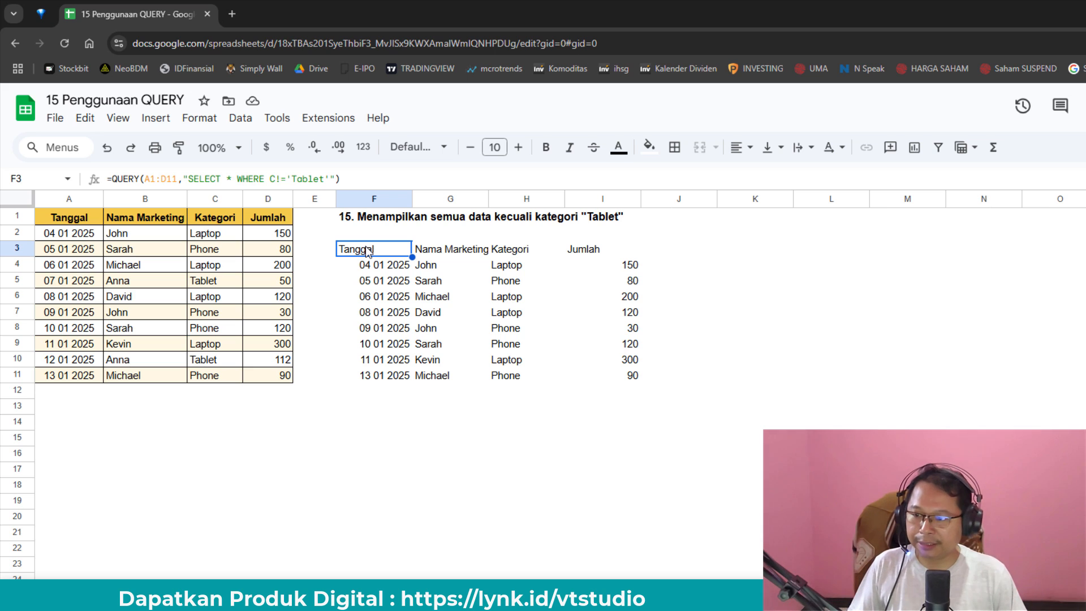